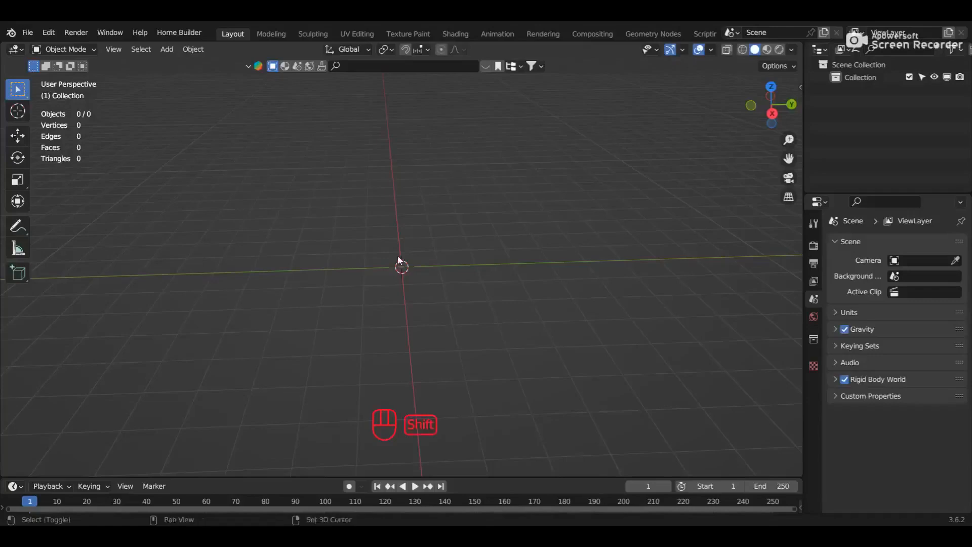
# Add a plane at the origin and scale it about 26 along Y and about 1.54 along X into a long strip
pyautogui.click(439, 274)
pyautogui.press('s')
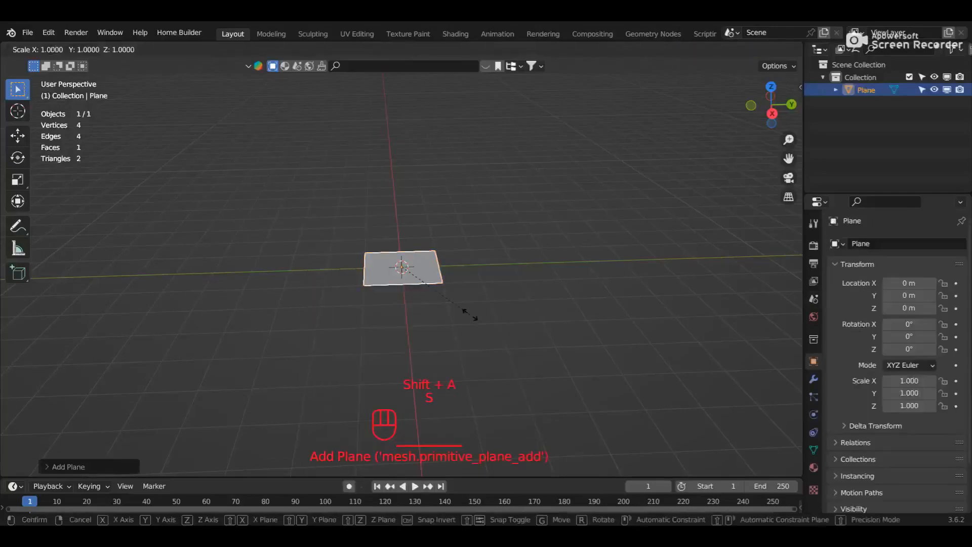
pyautogui.press('y')
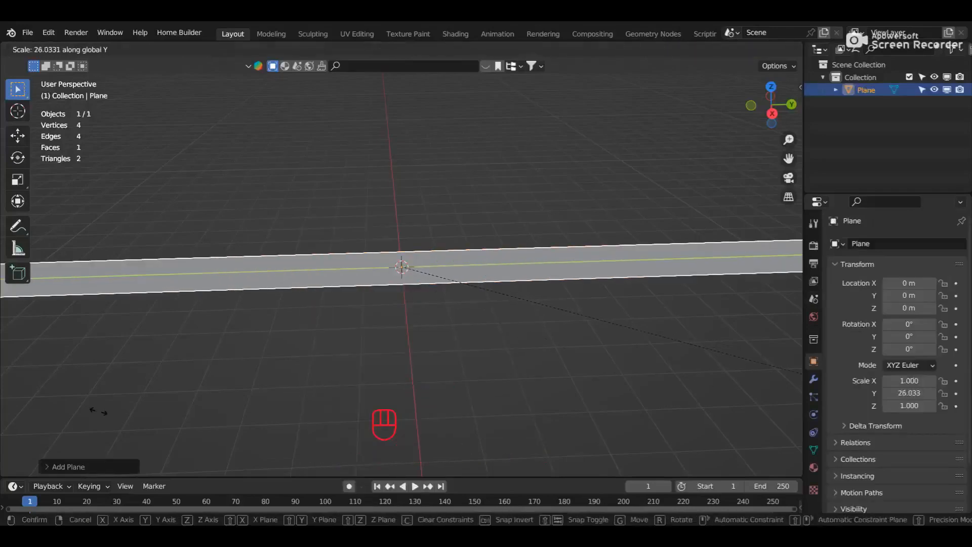
pyautogui.click(98, 411)
pyautogui.scroll(5, 431, 324)
pyautogui.press('s')
pyautogui.press('x')
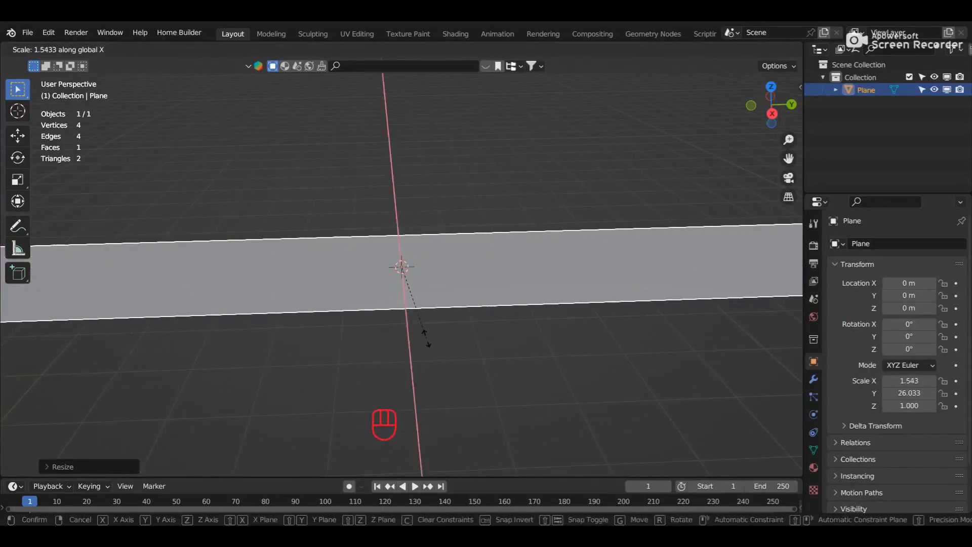
pyautogui.click(426, 338)
# Add a cube and thin it along X to a scale of about 0.069
pyautogui.hotkey('shift', 'a')
pyautogui.moveTo(393, 202)
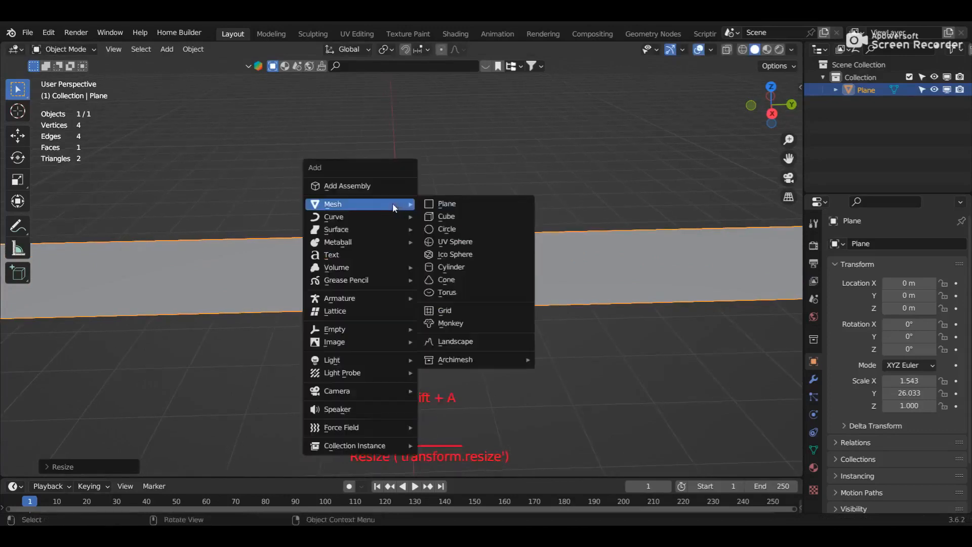
pyautogui.click(440, 216)
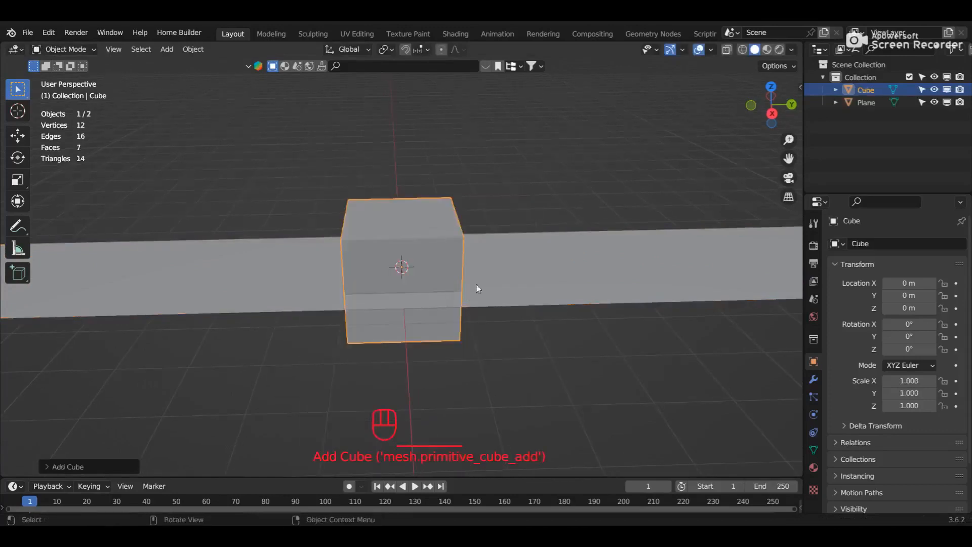
pyautogui.moveTo(477, 289); pyautogui.dragTo(324, 290, button='middle')
pyautogui.press('s')
pyautogui.press('x')
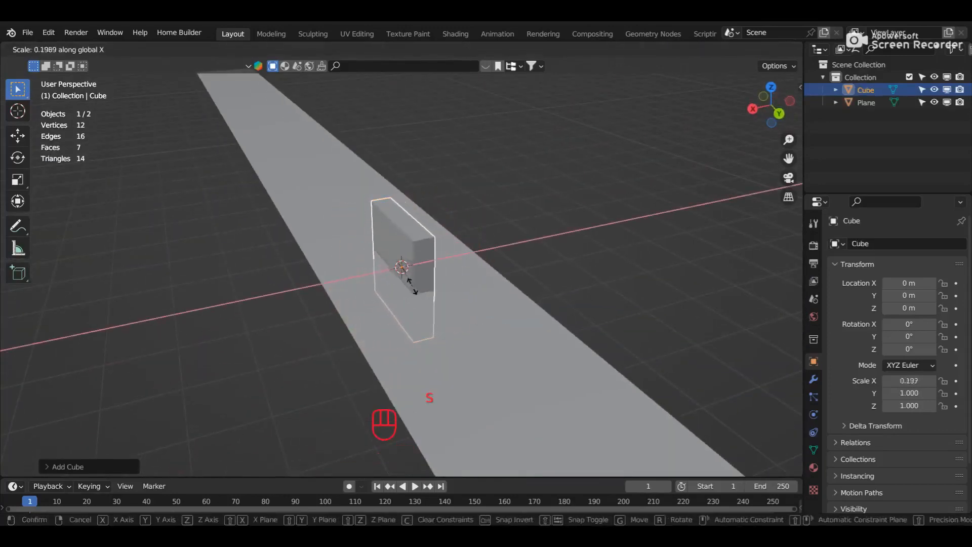
pyautogui.click(408, 277)
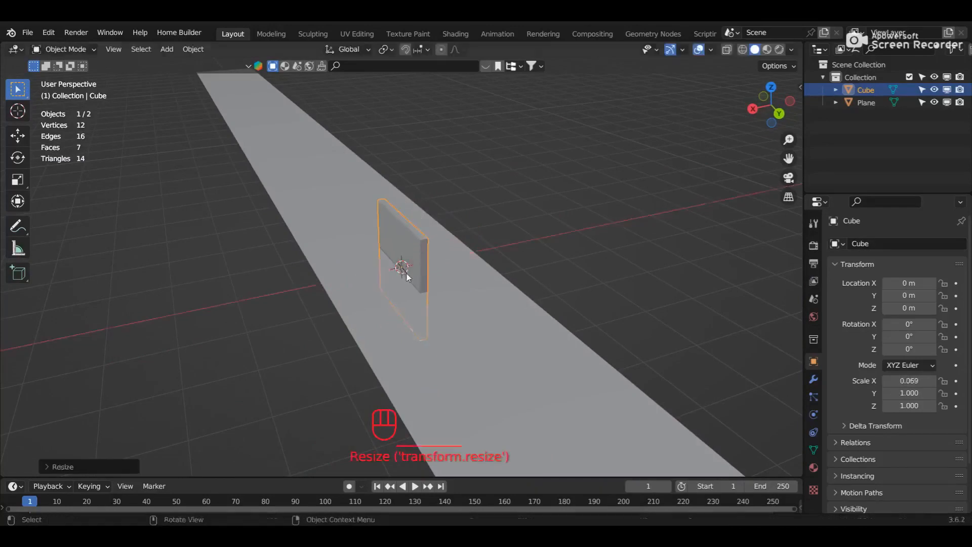
# Move the thin cube along X to the strip's long edge on the negative side, at about -1.70 m
pyautogui.press('g')
pyautogui.press('x')
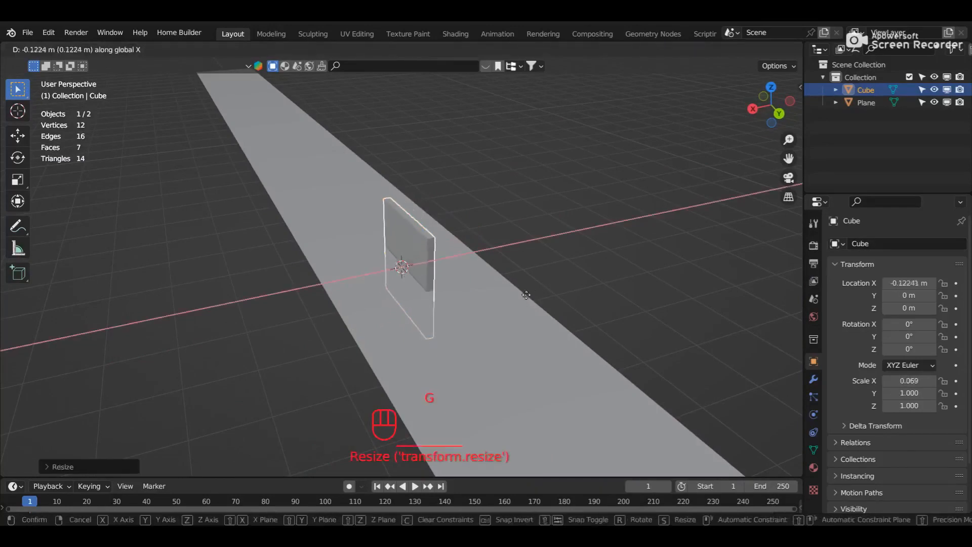
pyautogui.press('shift')
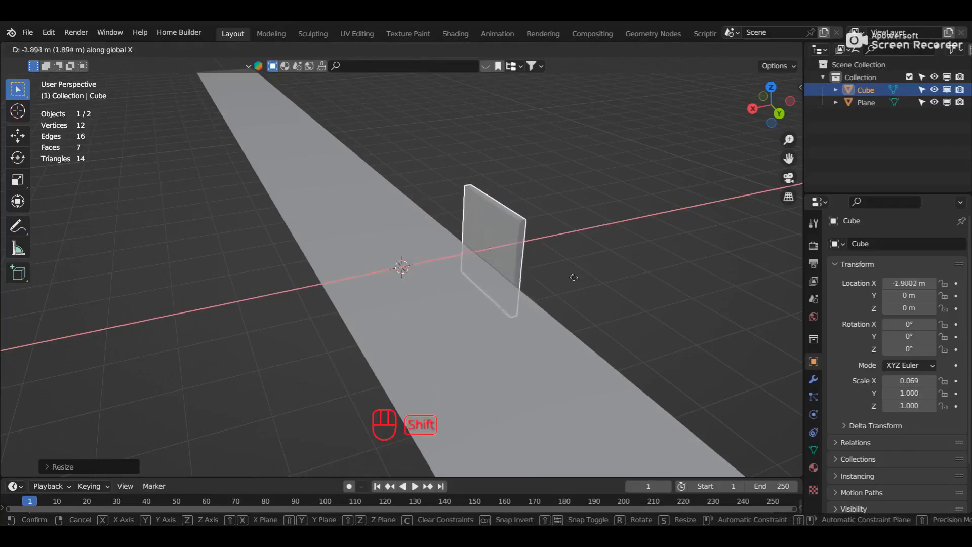
pyautogui.click(534, 291)
pyautogui.moveTo(531, 293); pyautogui.dragTo(439, 315, button='middle')
pyautogui.press('g')
pyautogui.press('x')
pyautogui.press('shift')
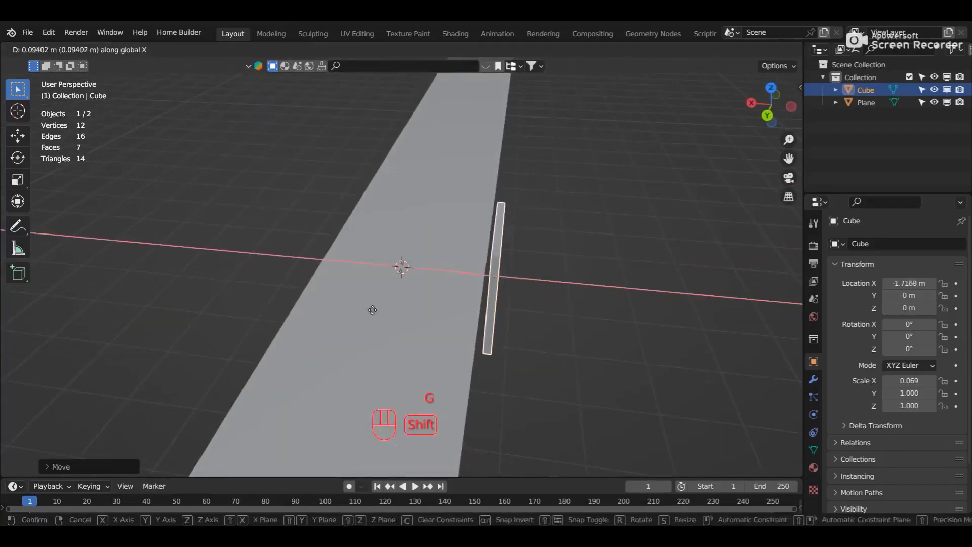
pyautogui.click(371, 307)
# Raise the thin cube along Z to about 1.01 m so it stands at the strip's level in the right view
pyautogui.moveTo(449, 297); pyautogui.dragTo(540, 272, button='middle')
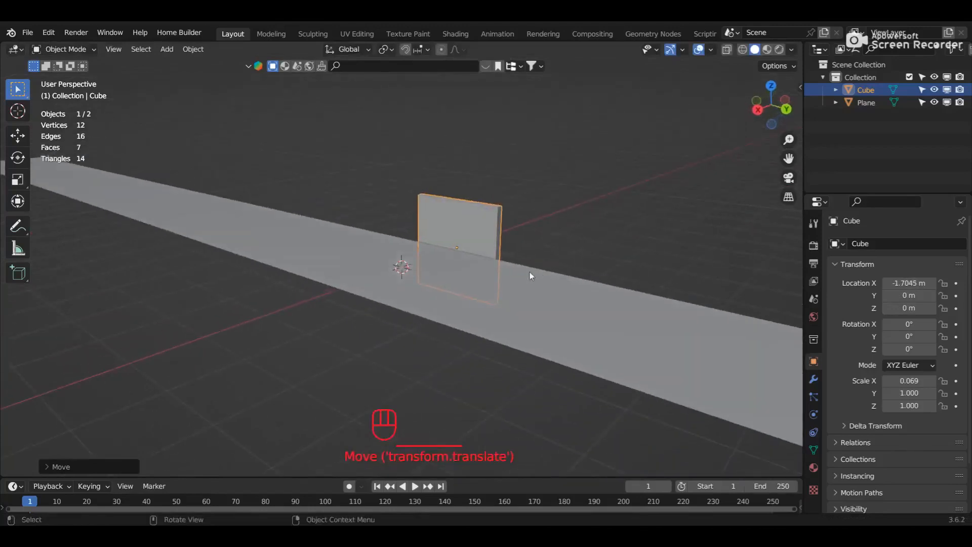
pyautogui.press('KP_1')
pyautogui.press('KP_3')
pyautogui.press('g')
pyautogui.press('z')
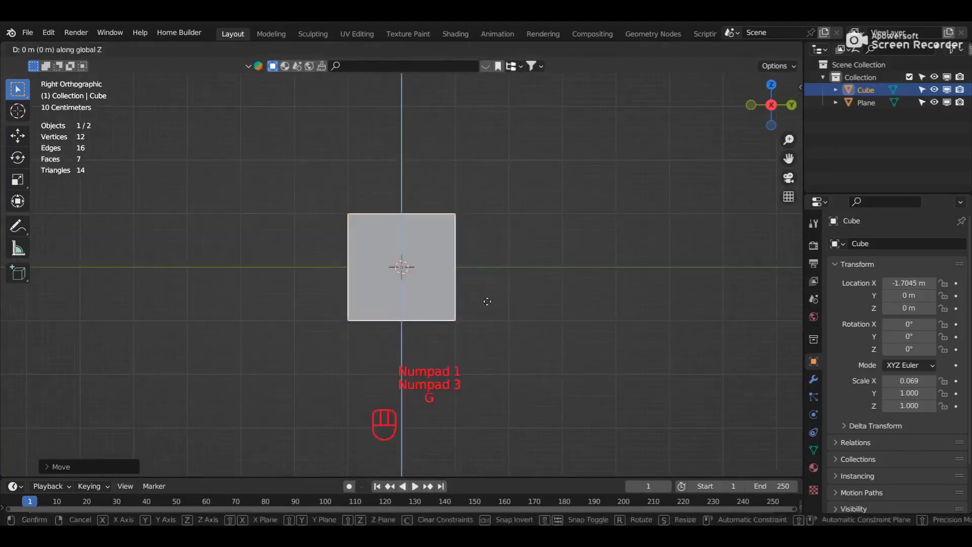
pyautogui.click(490, 245)
# Stretch the thin cube along Y by about 25.9 into a wall that runs the strip's length
pyautogui.moveTo(489, 252); pyautogui.dragTo(497, 278, button='middle')
pyautogui.scroll(-4, 502, 276)
pyautogui.press('s')
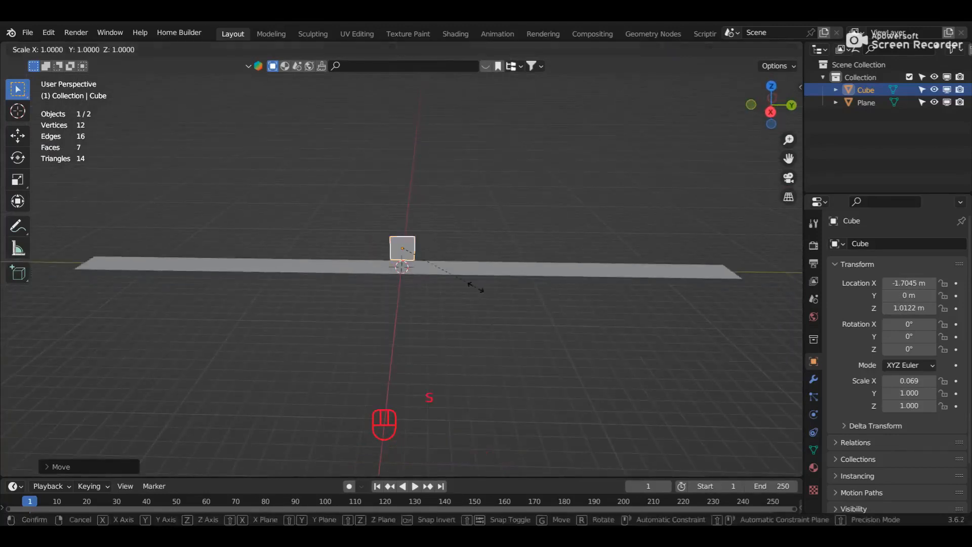
pyautogui.press('y')
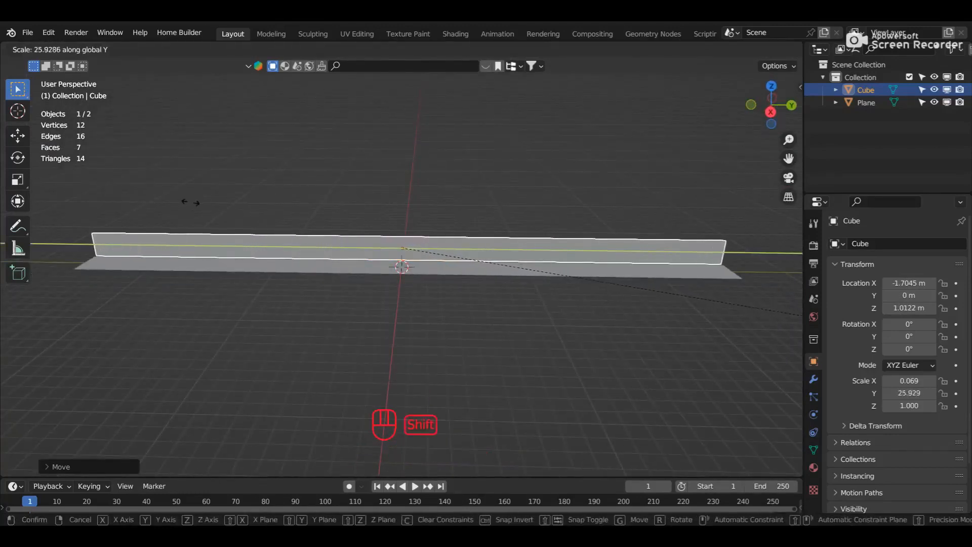
pyautogui.click(193, 206)
# Scale the wall along Z by about 1.26 to make it taller
pyautogui.scroll(4, 398, 255)
pyautogui.scroll(2, 475, 325)
pyautogui.moveTo(482, 328); pyautogui.dragTo(488, 347, button='middle')
pyautogui.press('s')
pyautogui.press('z')
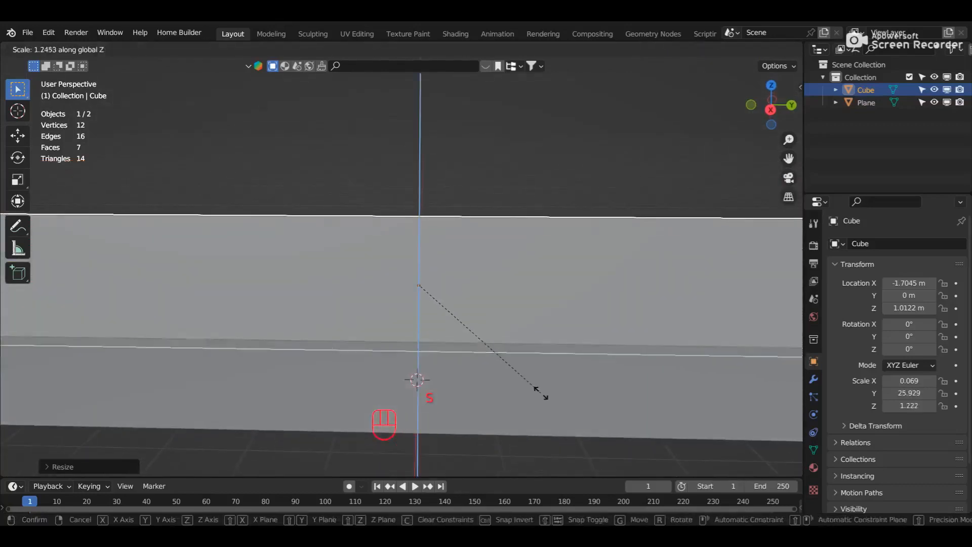
pyautogui.click(531, 393)
# Move the enlarged wall up along Z in the right view so its base lines up with the strip
pyautogui.press('KP_3')
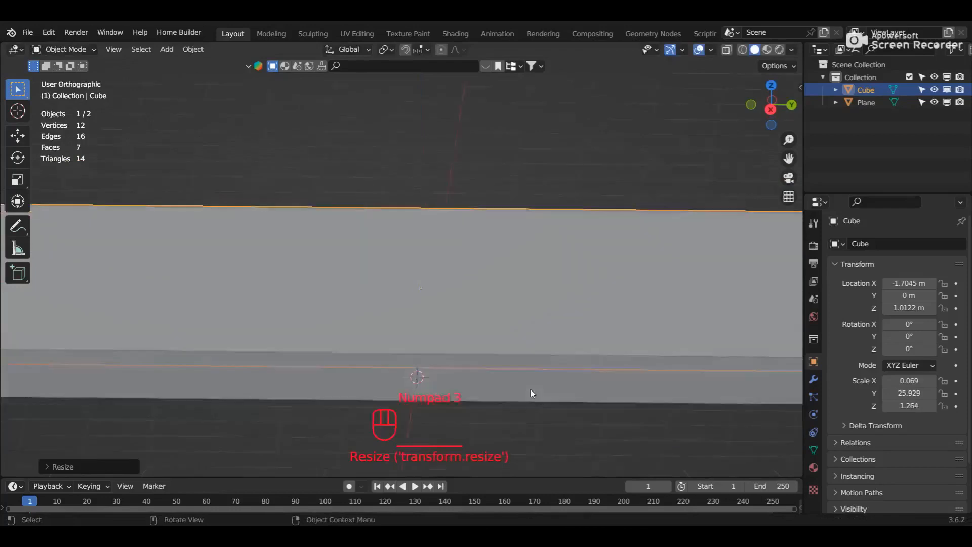
pyautogui.press('g')
pyautogui.press('z')
pyautogui.press('shift')
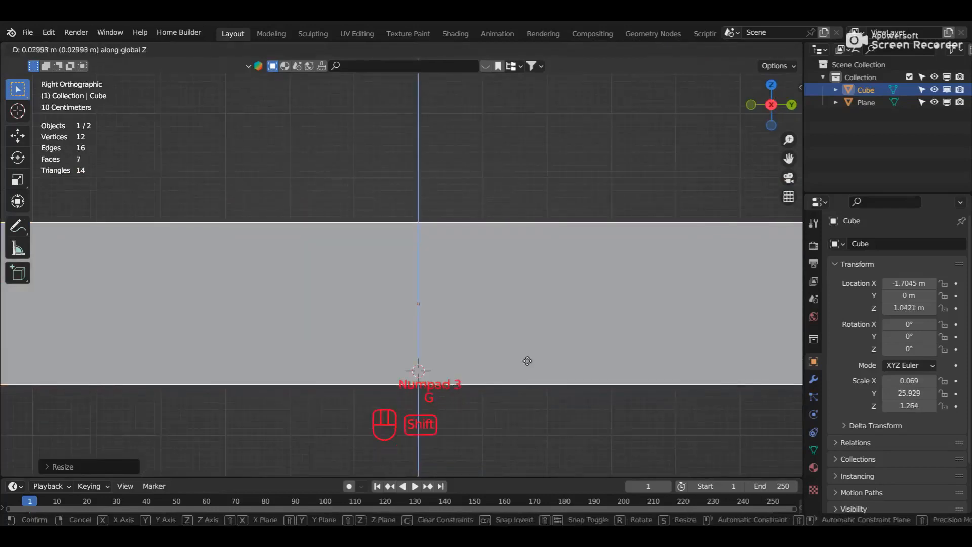
pyautogui.click(505, 205)
pyautogui.moveTo(505, 213)
pyautogui.mouseDown(button='middle')
pyautogui.moveTo(502, 260)
pyautogui.moveTo(424, 270)
pyautogui.moveTo(527, 263)
pyautogui.moveTo(549, 288)
pyautogui.moveTo(405, 267)
pyautogui.moveTo(470, 273)
pyautogui.moveTo(463, 278)
pyautogui.mouseUp(button='middle')
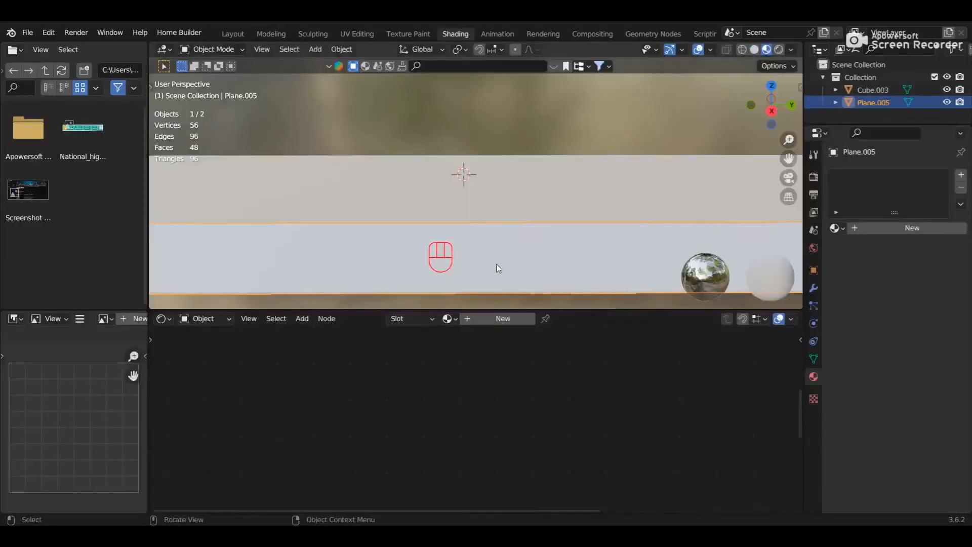
# Search the BlenderKit materials for "worn road" and apply the Worn Road material to the road plane
pyautogui.click(499, 269)
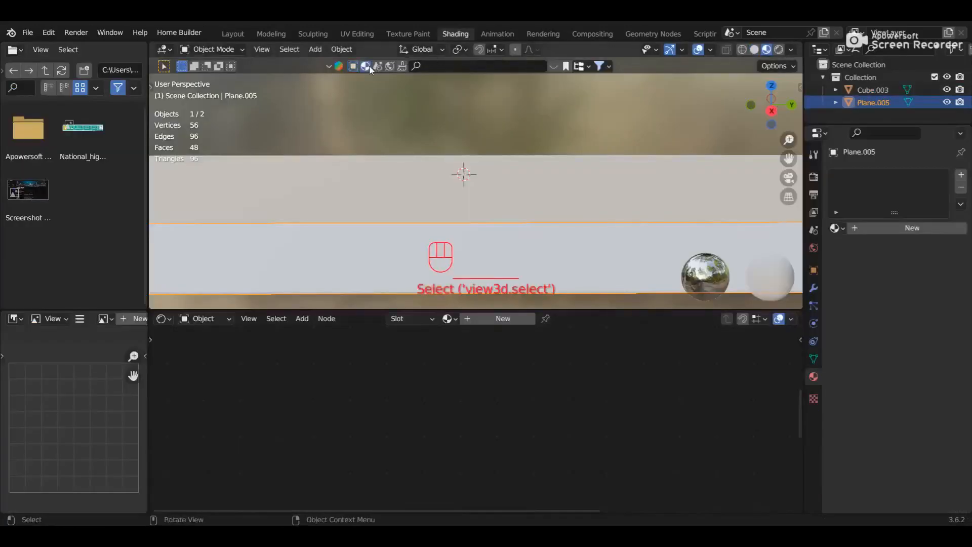
pyautogui.click(474, 70)
pyautogui.write('worn')
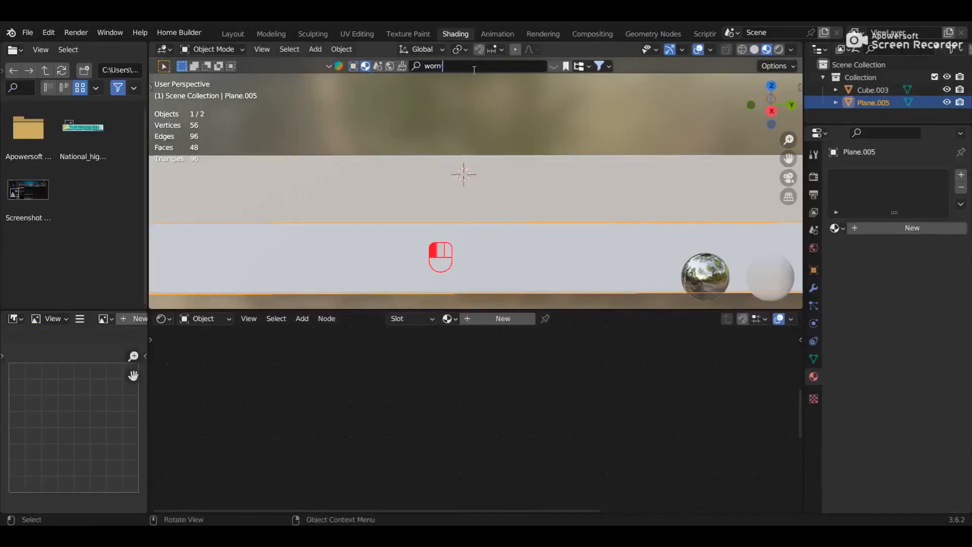
pyautogui.write(' road')
pyautogui.press('Return')
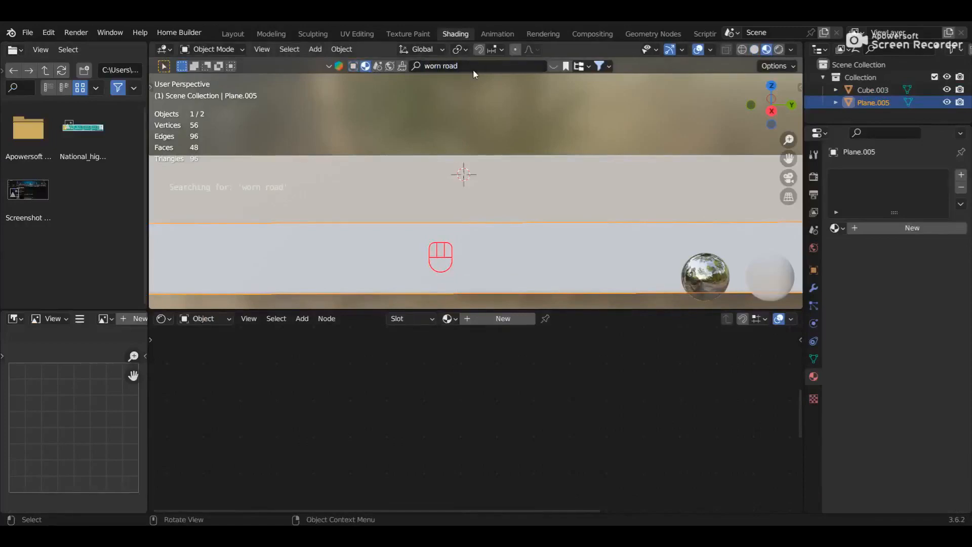
pyautogui.click(201, 147)
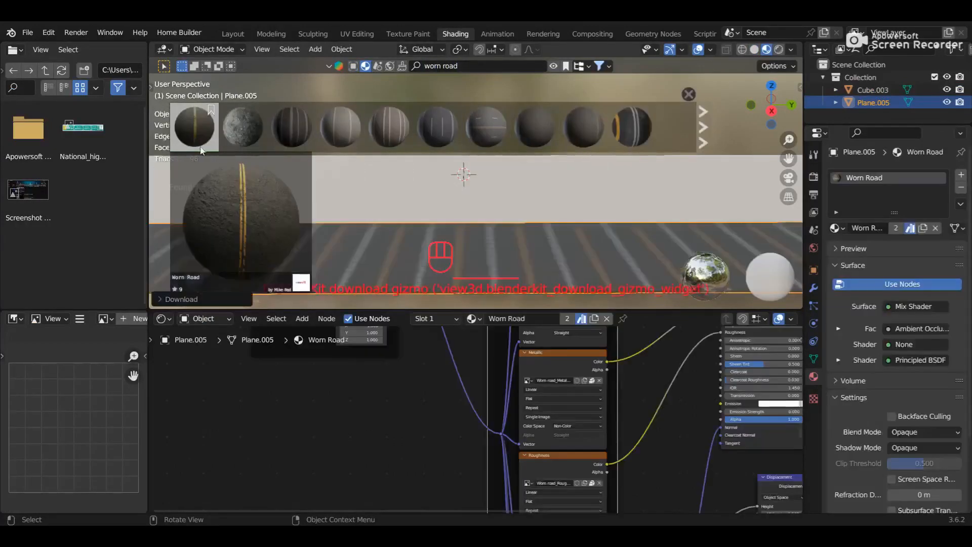
# Set the Worn Road material's Mapping location Y to 0.08 m and rotation Z to -90°
pyautogui.scroll(5, 436, 459)
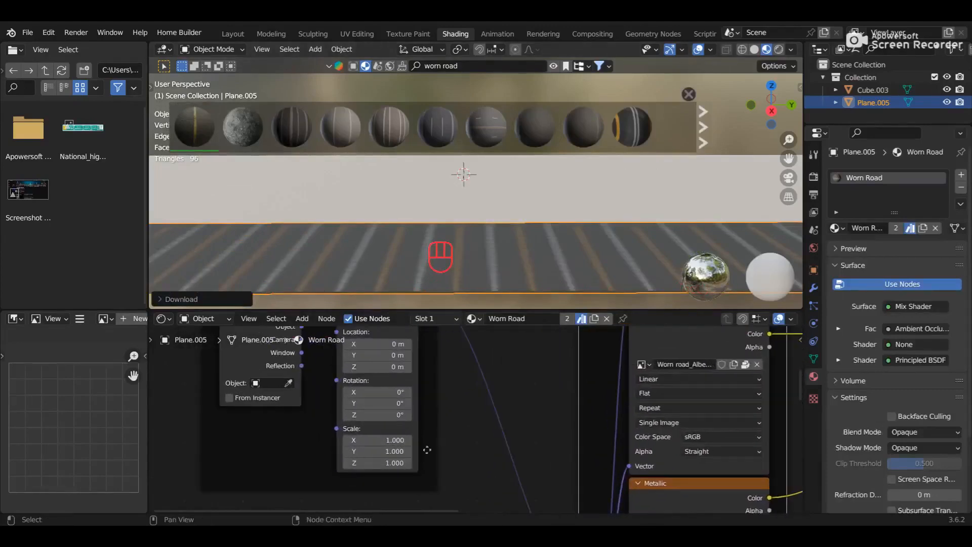
pyautogui.click(390, 356)
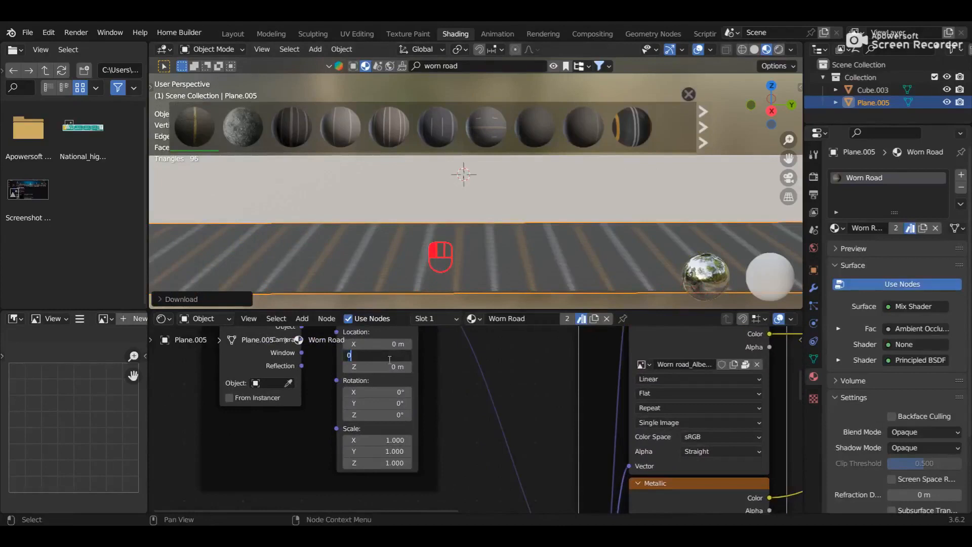
pyautogui.write('0.08')
pyautogui.press('Return')
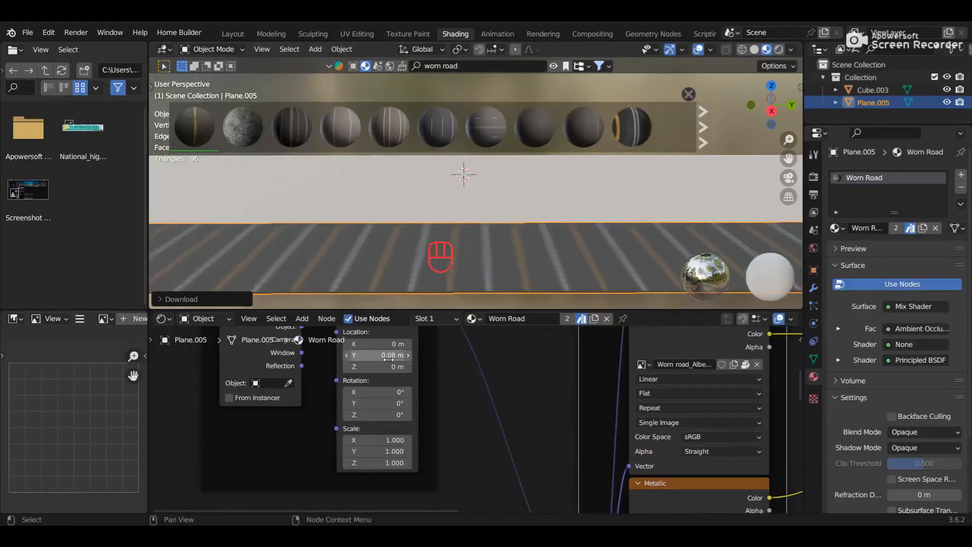
pyautogui.click(392, 415)
pyautogui.write('-9')
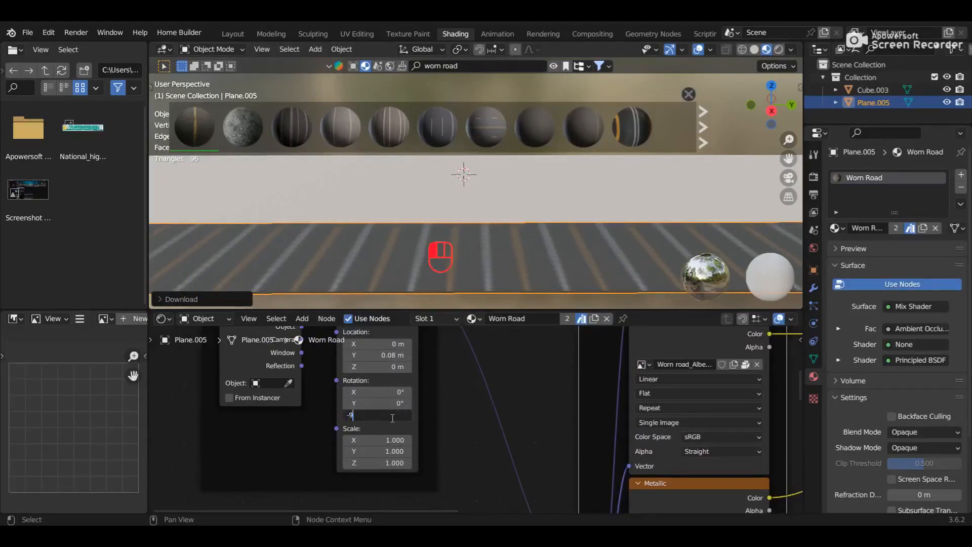
pyautogui.write('0')
pyautogui.press('Return')
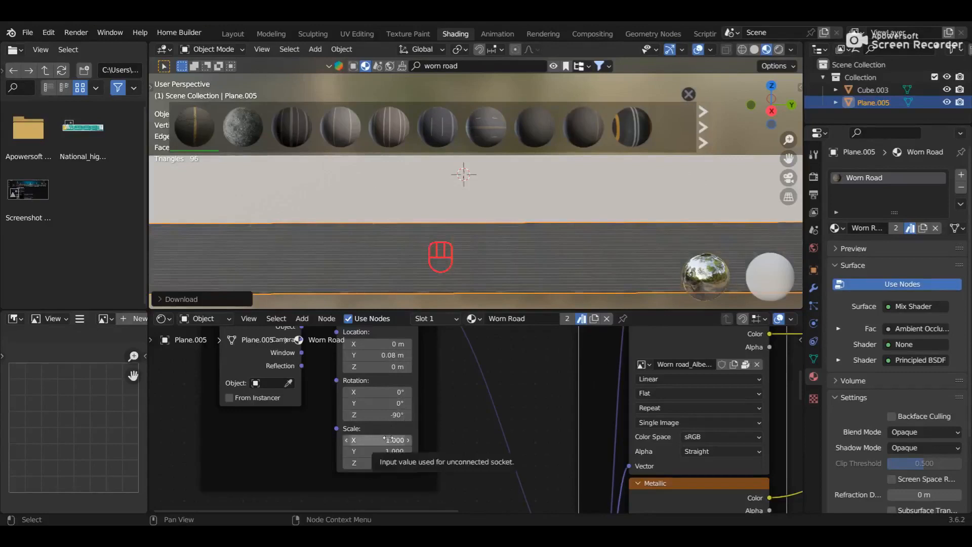
# Set the Worn Road material's Mapping scale to 0.160 in X and 0.47 in Y
pyautogui.click(389, 440)
pyautogui.write('1.0')
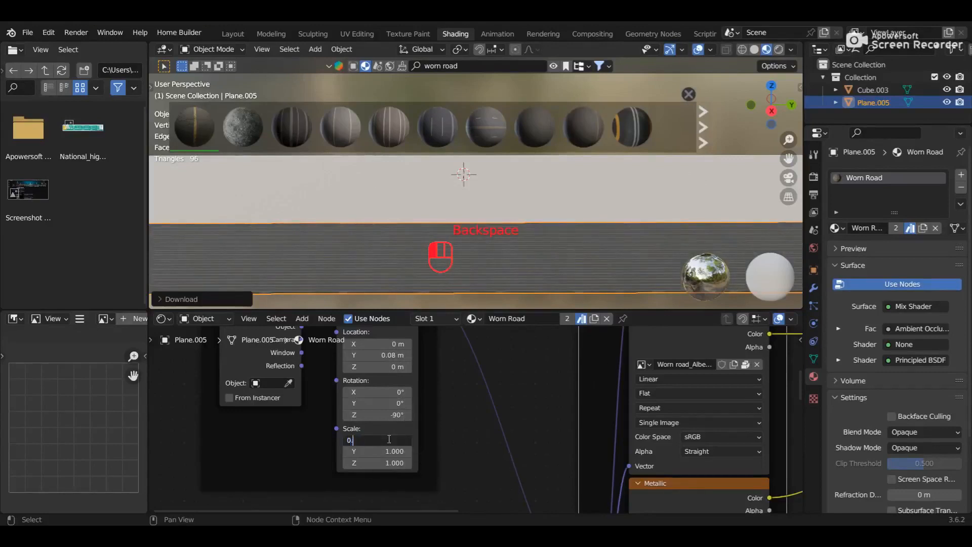
pyautogui.press('Return')
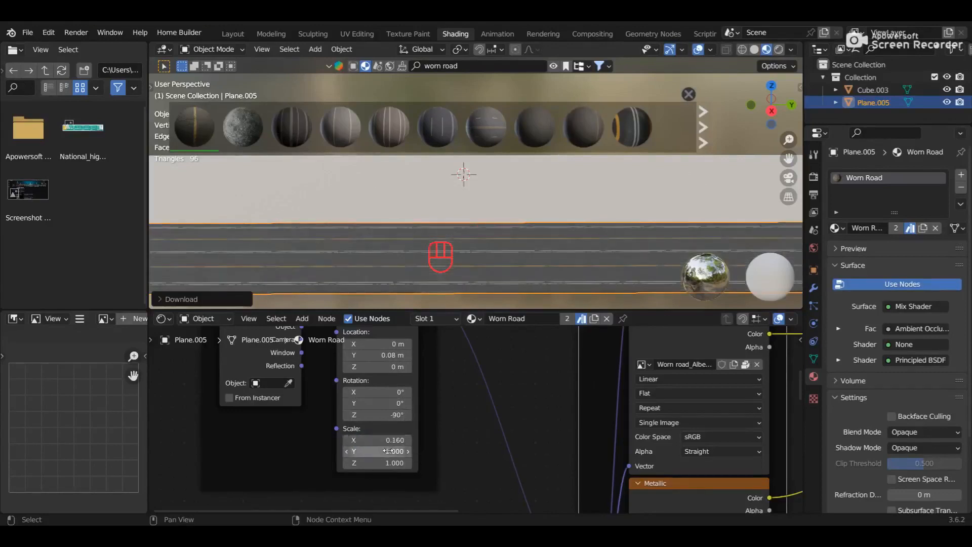
pyautogui.click(389, 451)
pyautogui.write('1.0')
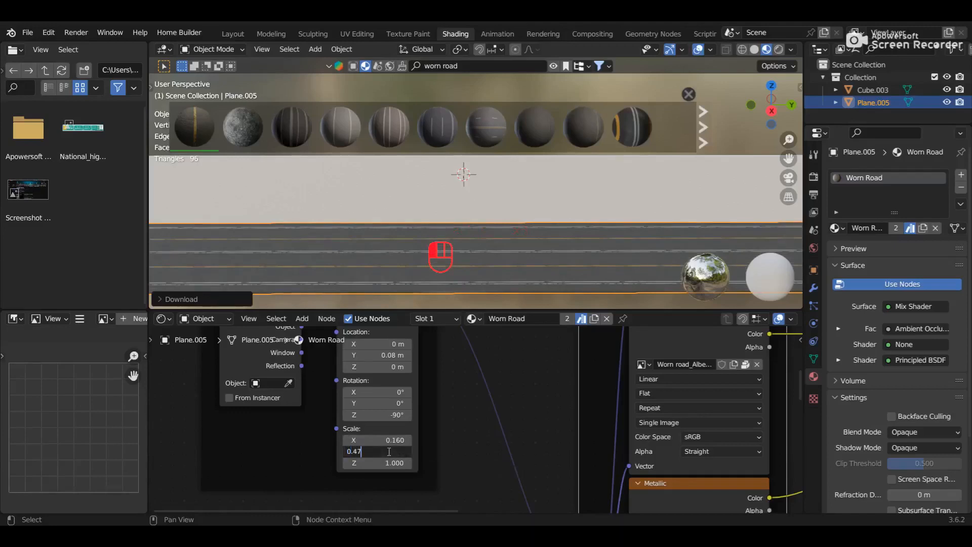
pyautogui.click(598, 213)
# Select the wall, search the BlenderKit materials for "paving steet" and apply the Paving street material to it
pyautogui.click(511, 203)
pyautogui.click(474, 64)
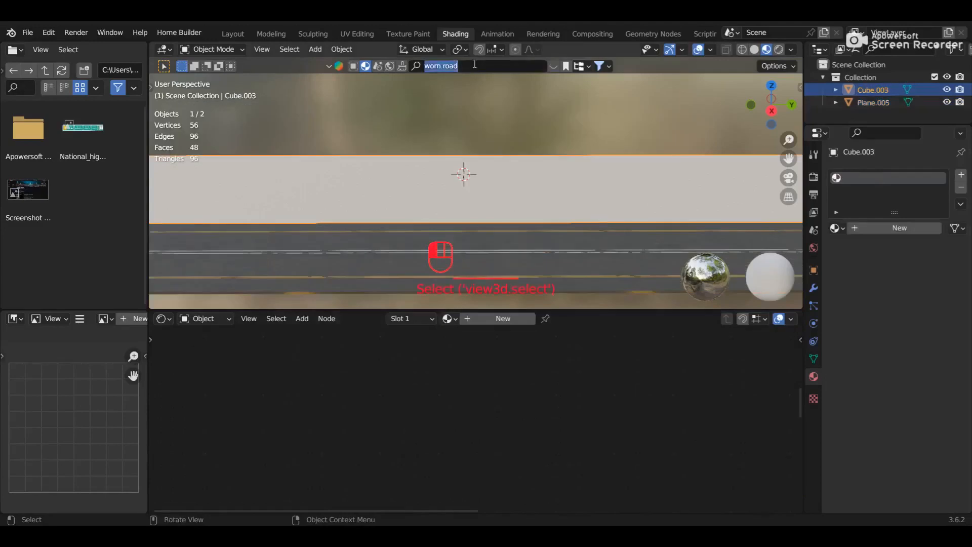
pyautogui.write('paving steet')
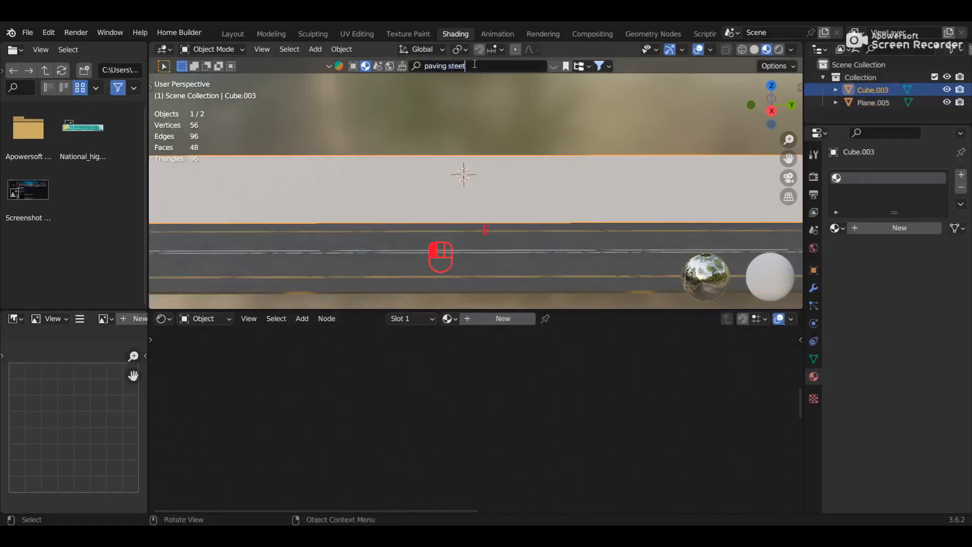
pyautogui.press('Return')
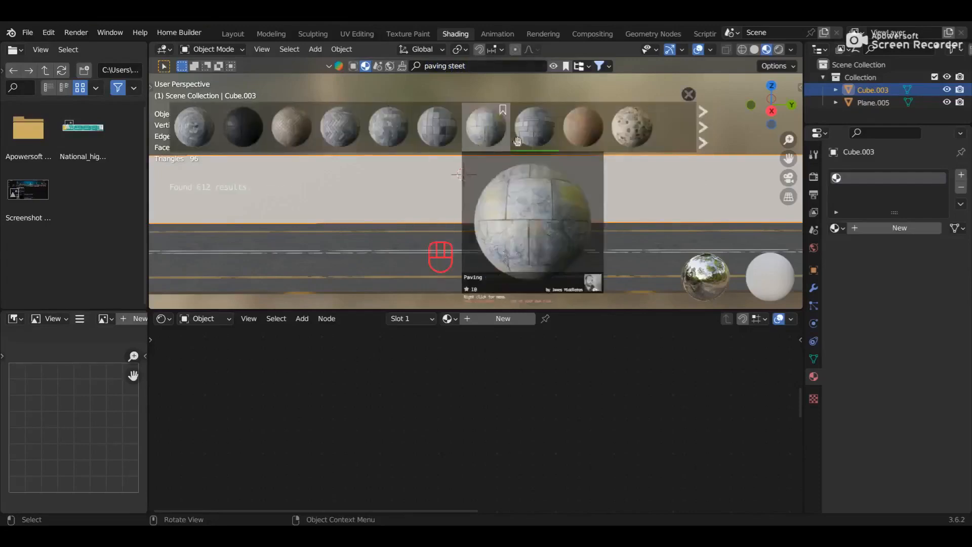
pyautogui.click(551, 146)
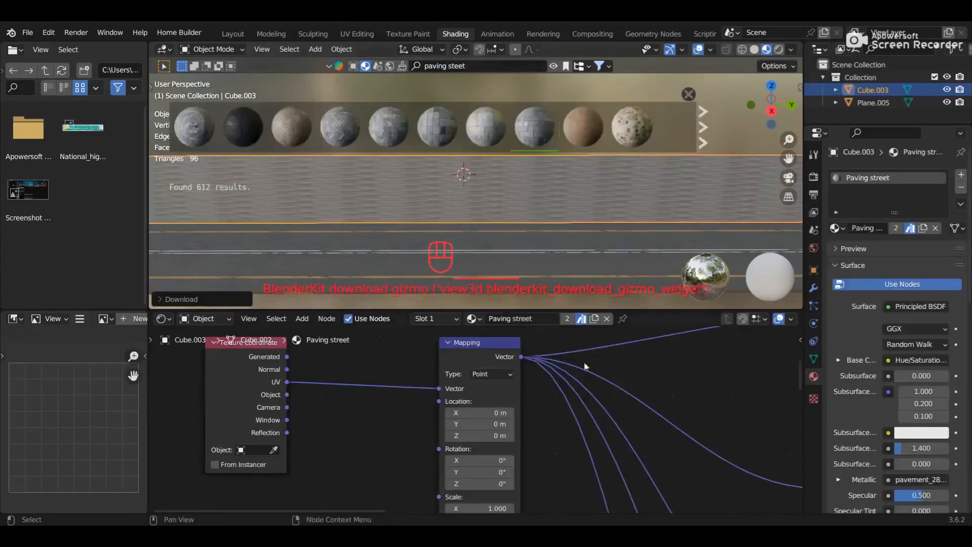
pyautogui.keyDown('shift'); pyautogui.moveTo(534, 427); pyautogui.dragTo(531, 361, button='middle'); pyautogui.keyUp('shift')
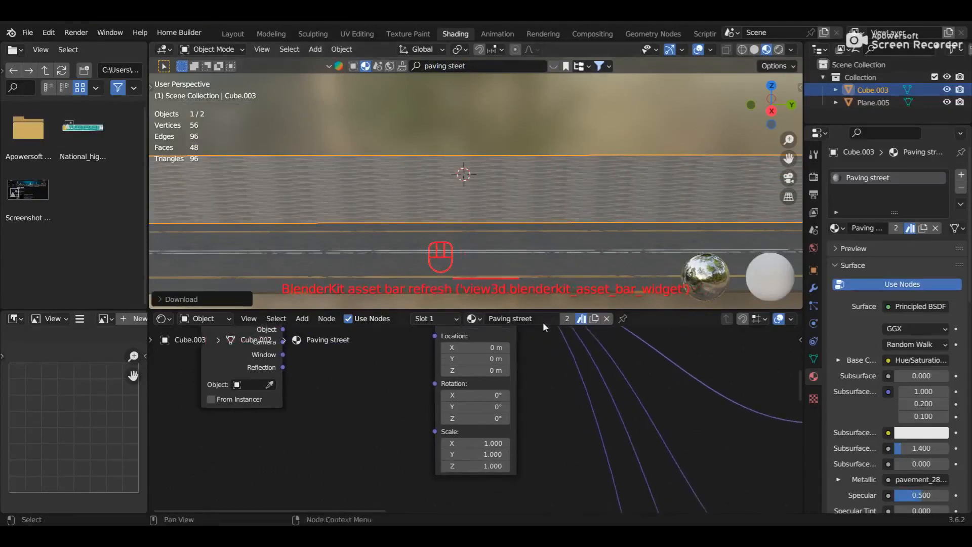
# Set the Paving street material's Mapping scale to 1.920 in X and 11.630 in Y
pyautogui.doubleClick(492, 444)
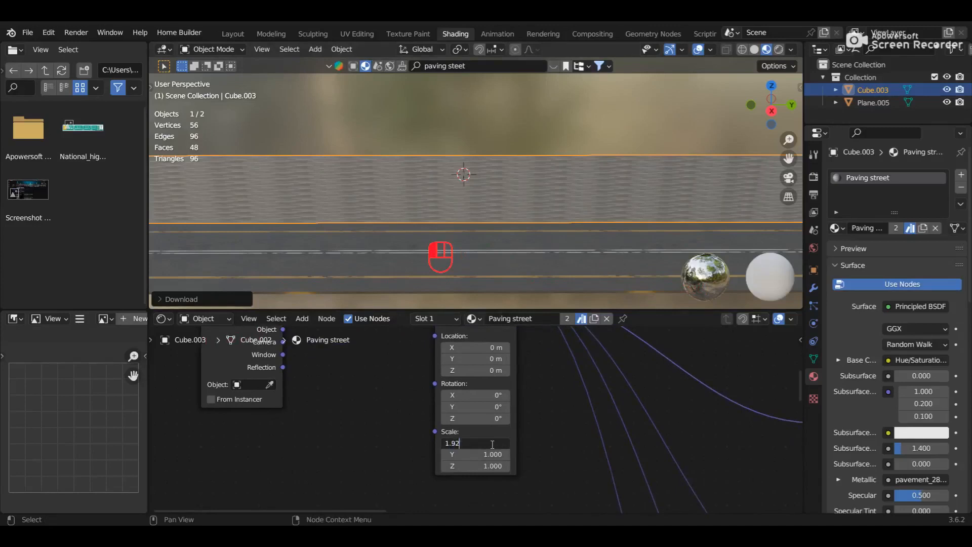
pyautogui.press('Tab')
pyautogui.write('1.0')
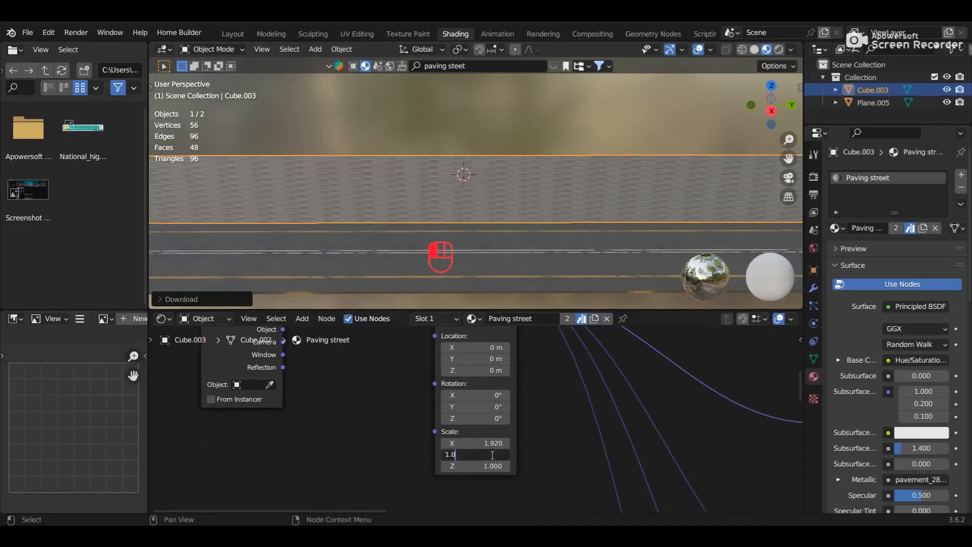
pyautogui.write('11.630')
pyautogui.press('Return')
pyautogui.scroll(2, 530, 402)
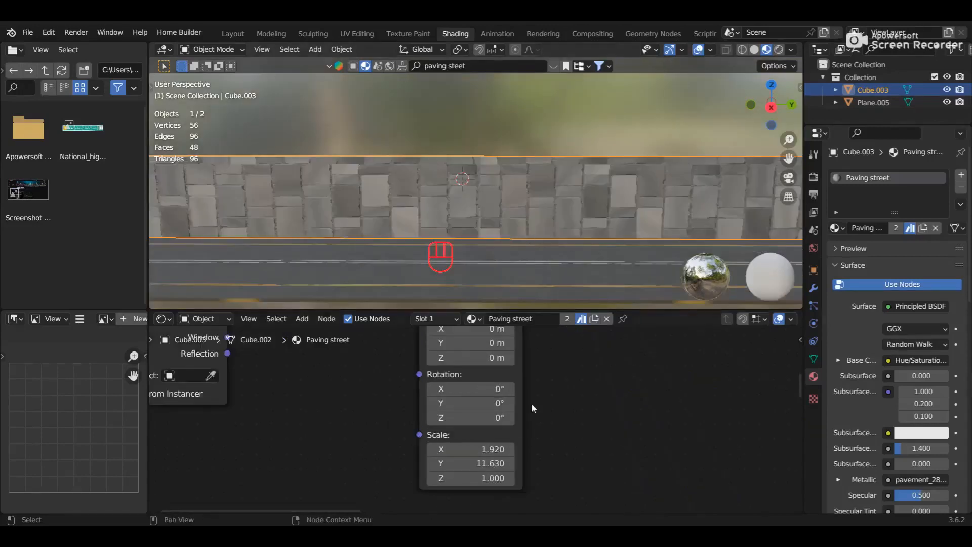
# Fine-tune the Paving street Mapping scale to about 2.76 in X and 20.91 in Y so smaller stones cover the wall
pyautogui.scroll(2, 514, 269)
pyautogui.keyDown('shift'); pyautogui.moveTo(485, 454); pyautogui.dragTo(486, 460); pyautogui.keyUp('shift')
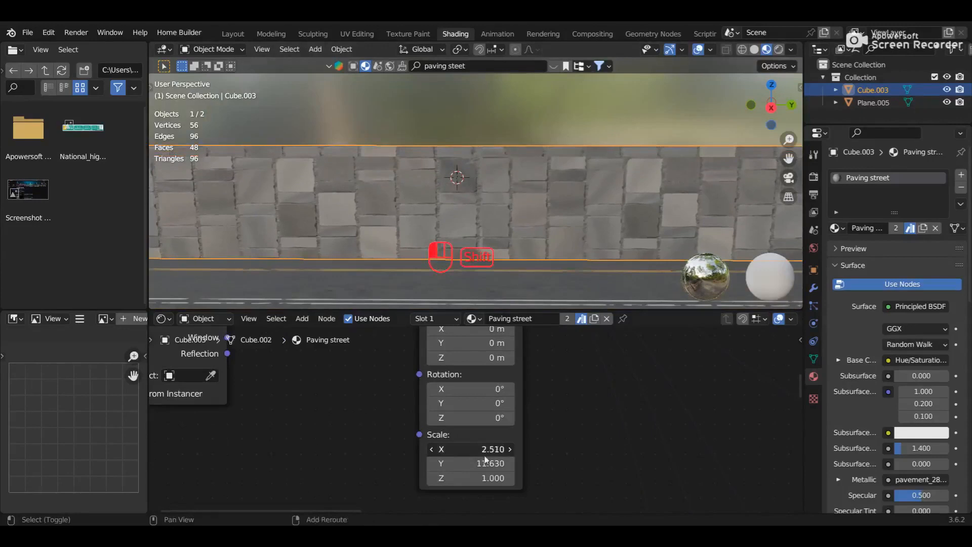
pyautogui.click(485, 456)
pyautogui.click(529, 454)
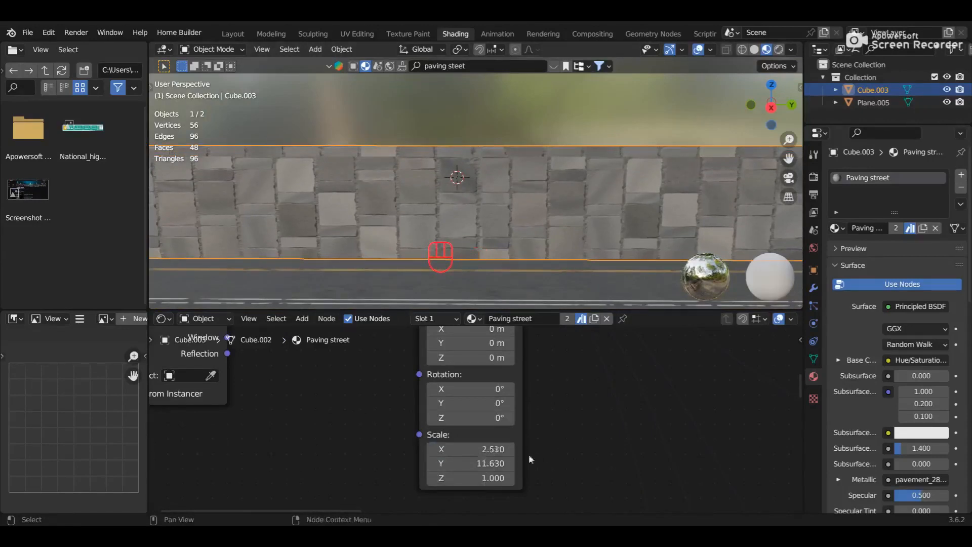
pyautogui.keyDown('shift'); pyautogui.moveTo(478, 461); pyautogui.dragTo(573, 461); pyautogui.keyUp('shift')
pyautogui.keyDown('shift'); pyautogui.moveTo(467, 450); pyautogui.dragTo(472, 450); pyautogui.keyUp('shift')
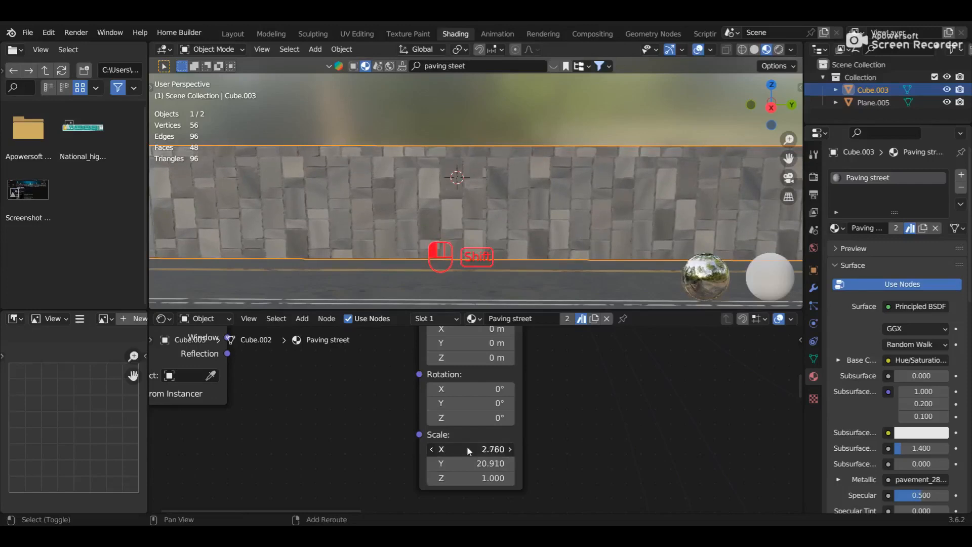
# Return to the Layout workspace and display the road and wall in Material Preview shading
pyautogui.moveTo(616, 306); pyautogui.dragTo(557, 256, button='middle')
pyautogui.click(233, 34)
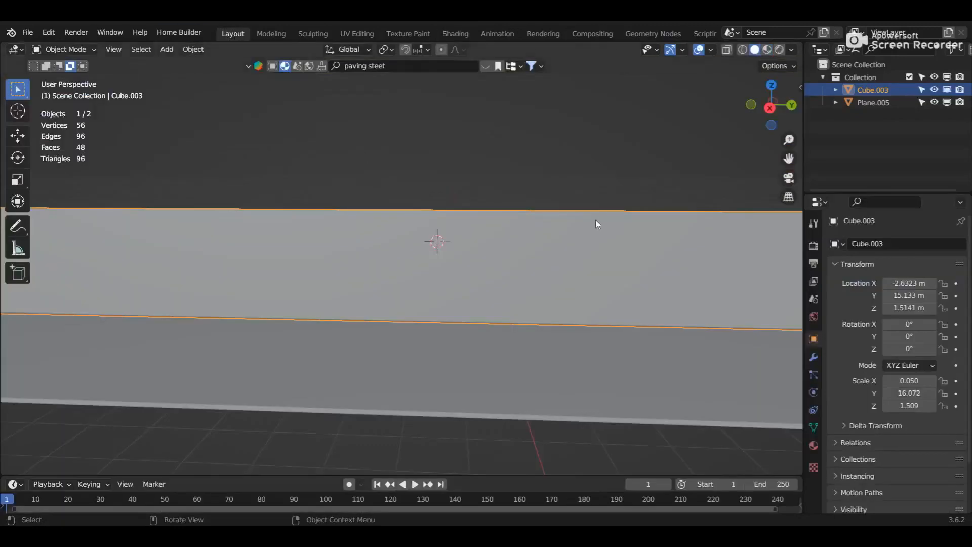
pyautogui.click(767, 49)
pyautogui.moveTo(582, 221)
pyautogui.mouseDown(button='middle')
pyautogui.moveTo(542, 260)
pyautogui.moveTo(540, 236)
pyautogui.moveTo(546, 261)
pyautogui.moveTo(537, 277)
pyautogui.mouseUp(button='middle')
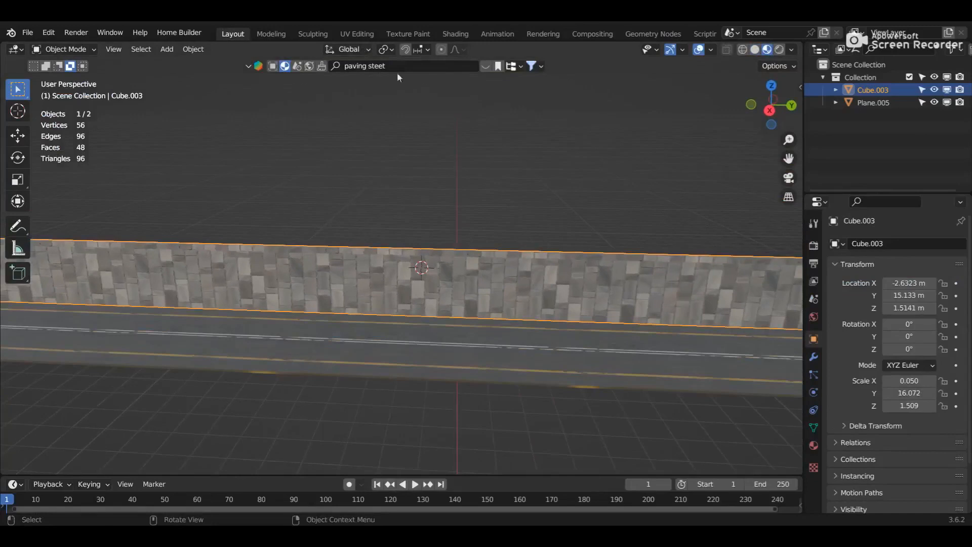
# Search the BlenderKit models for "pipe", add the long ventilation pipe to the scene and hide the asset bar
pyautogui.click(412, 67)
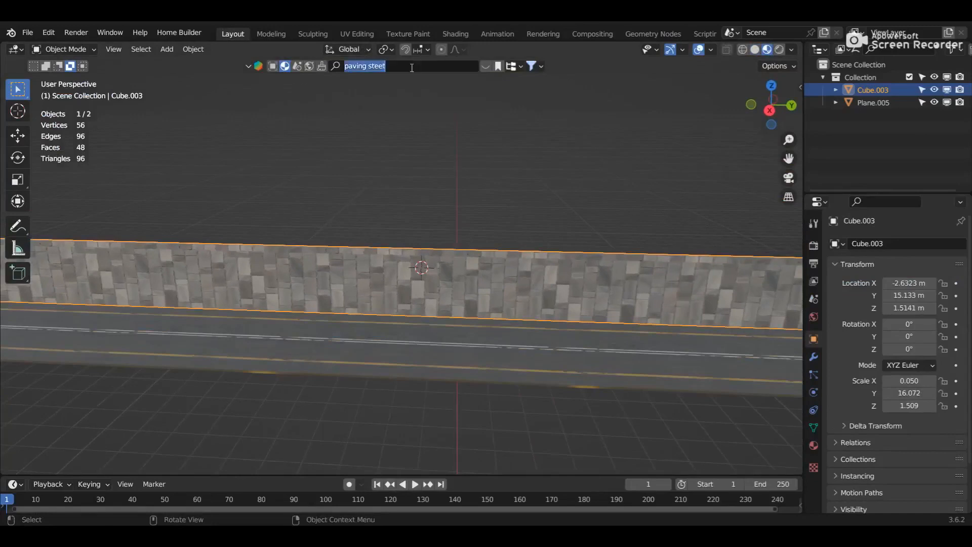
pyautogui.press('BackSpace')
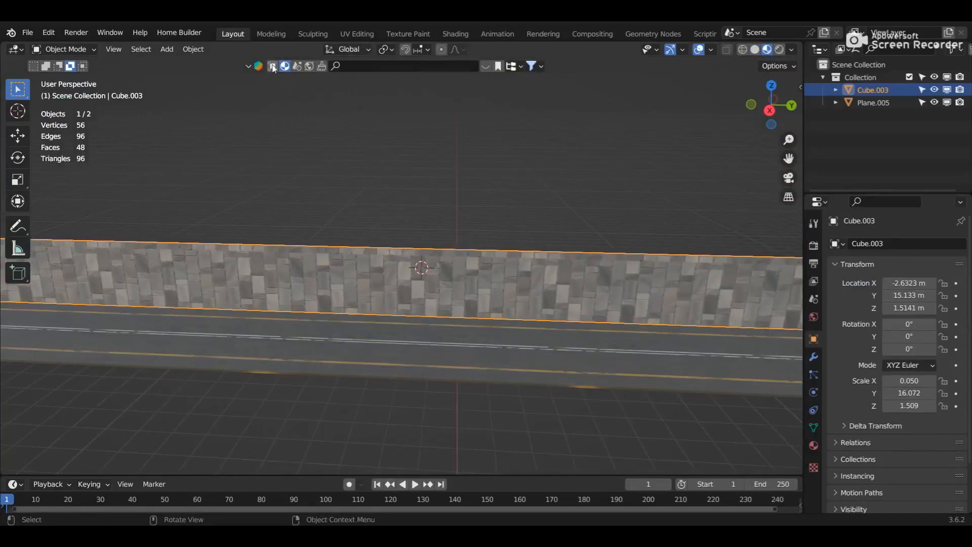
pyautogui.click(369, 66)
pyautogui.write('pipe')
pyautogui.press('Return')
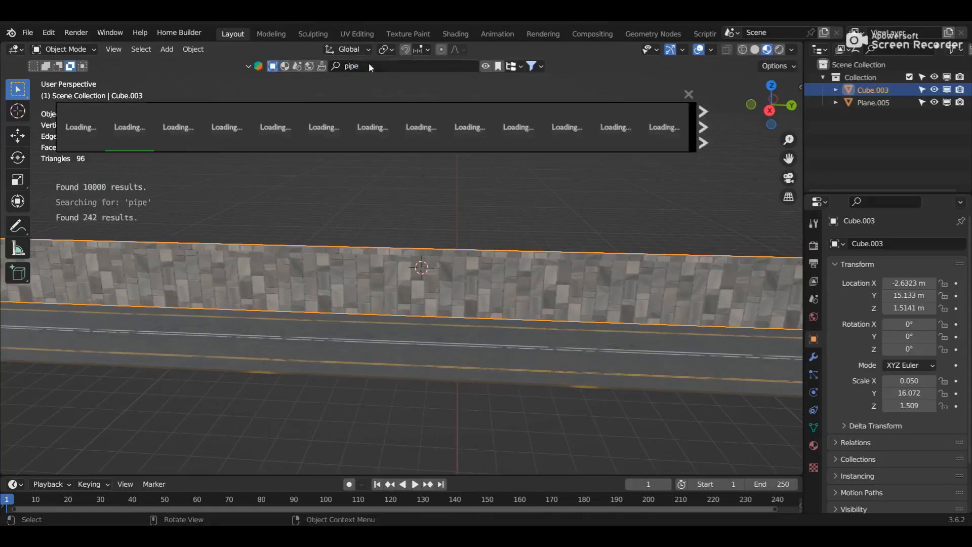
pyautogui.click(120, 146)
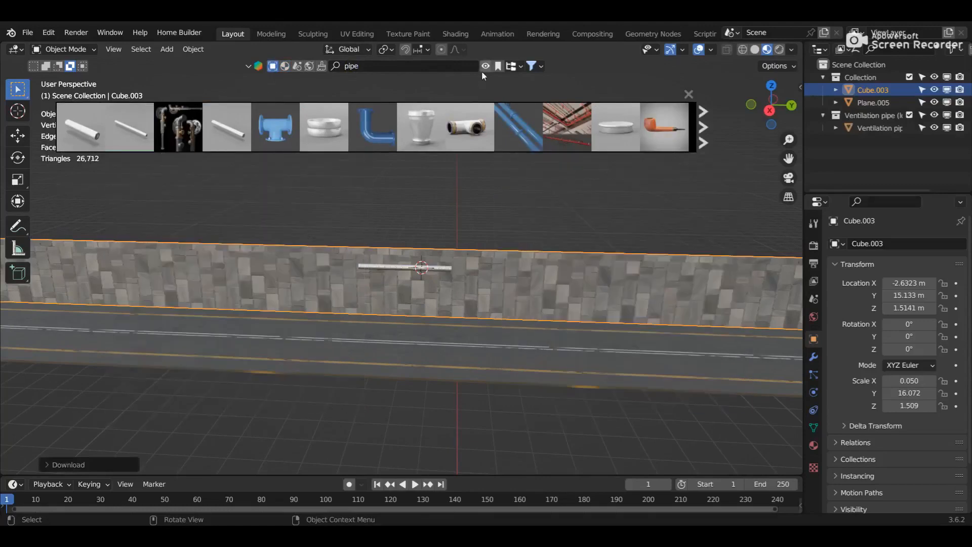
pyautogui.click(482, 71)
# Select the ventilation pipe and lower it along Z to the foot of the wall, at about 0.098 m
pyautogui.scroll(5, 417, 277)
pyautogui.click(432, 276)
pyautogui.keyDown('shift'); pyautogui.moveTo(492, 329); pyautogui.dragTo(477, 274, button='middle'); pyautogui.keyUp('shift')
pyautogui.scroll(-1, 477, 273)
pyautogui.press('g')
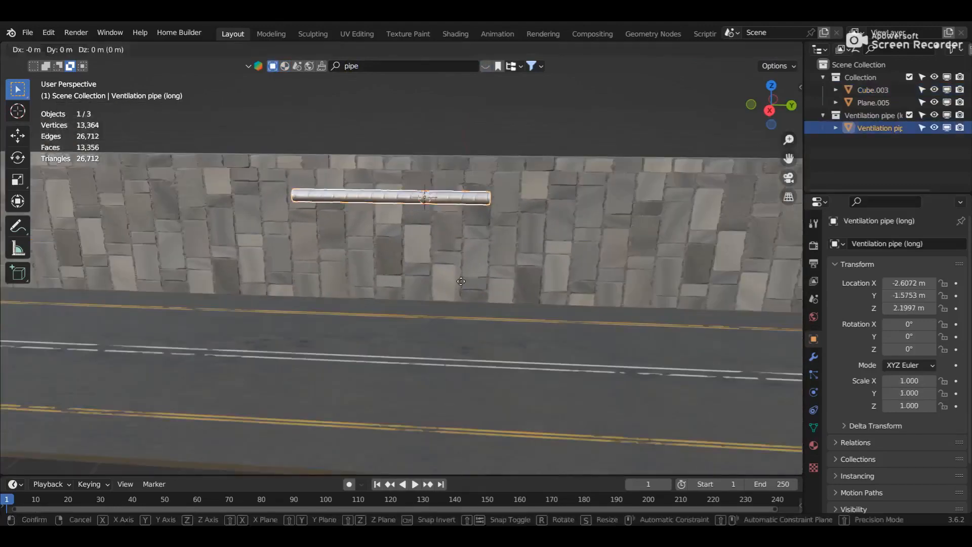
pyautogui.press('z')
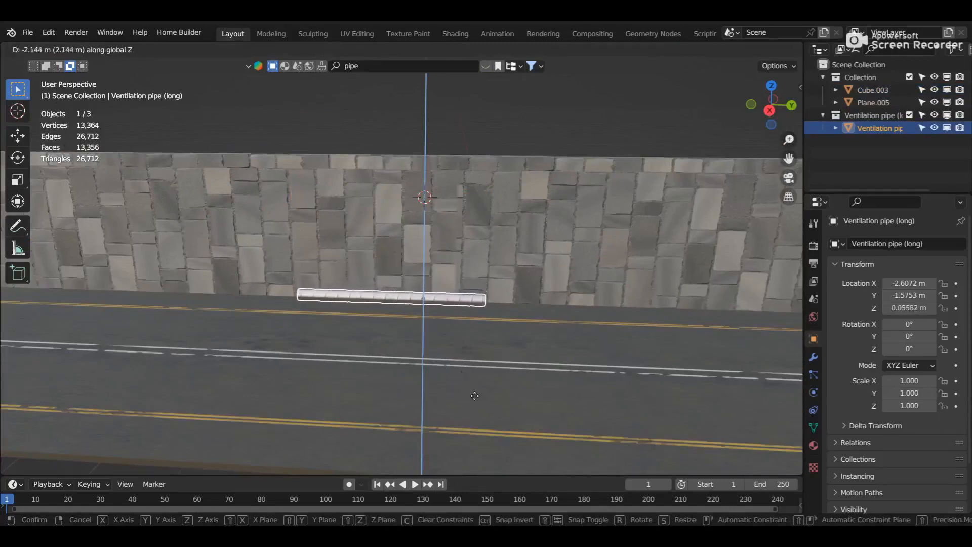
pyautogui.click(476, 381)
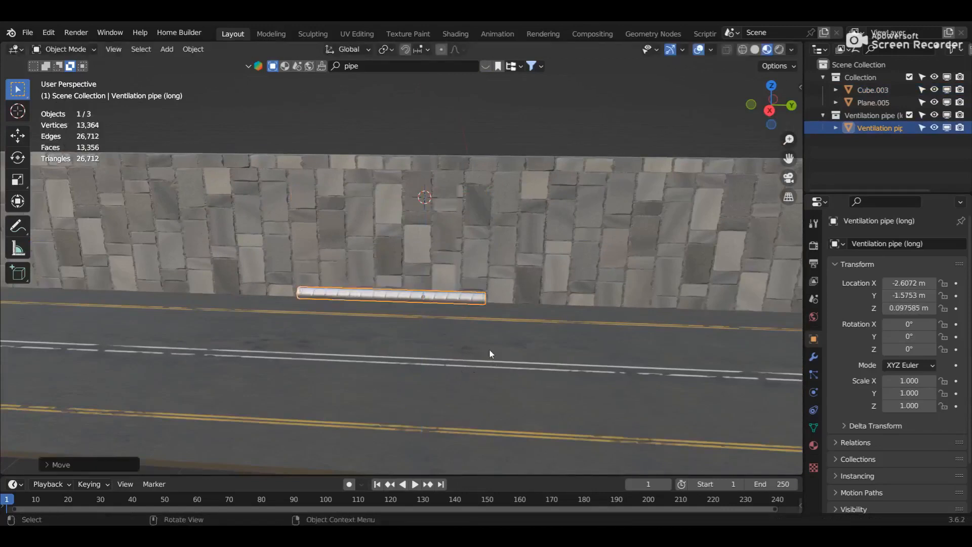
# Move the ventilation pipe along Y to the start of the wall, at about -33.09 m
pyautogui.scroll(-3, 489, 352)
pyautogui.moveTo(454, 332); pyautogui.dragTo(645, 361, button='middle')
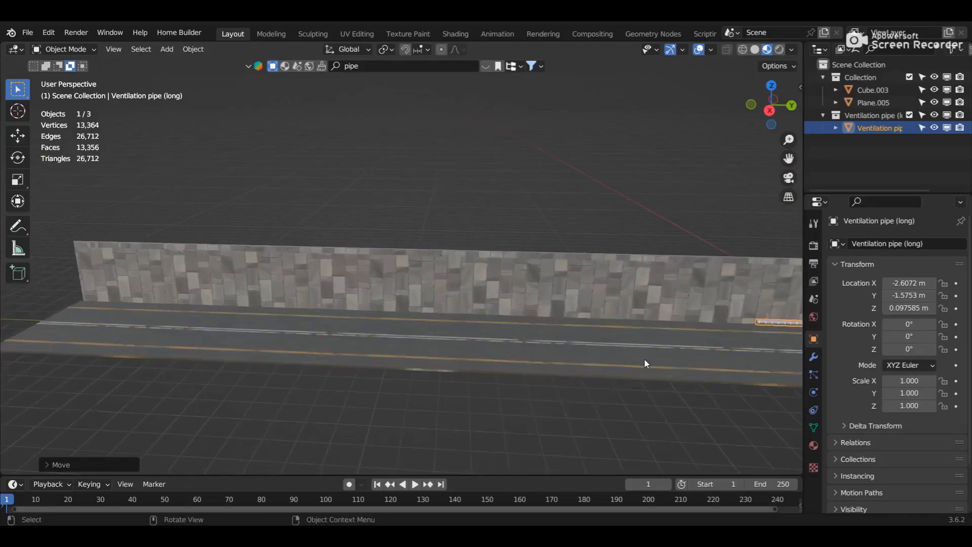
pyautogui.press('g')
pyautogui.press('y')
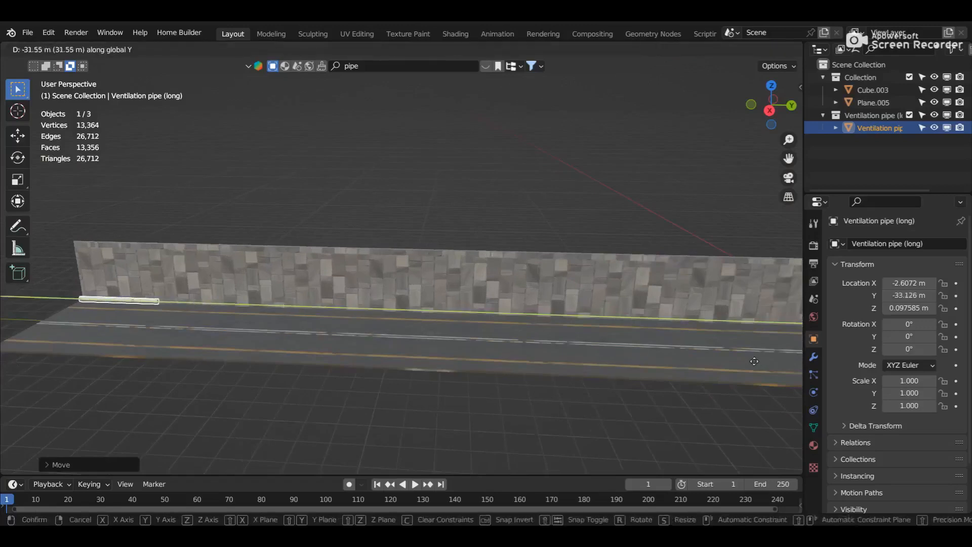
pyautogui.click(763, 365)
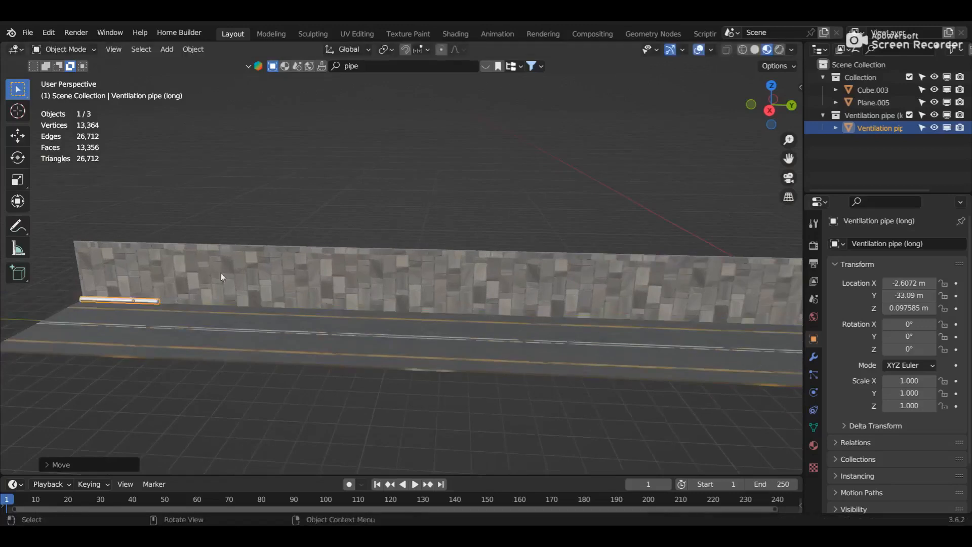
# Add an Array modifier to the pipe with a relative offset of 0 in X and 1 in Y
pyautogui.click(814, 357)
pyautogui.click(891, 243)
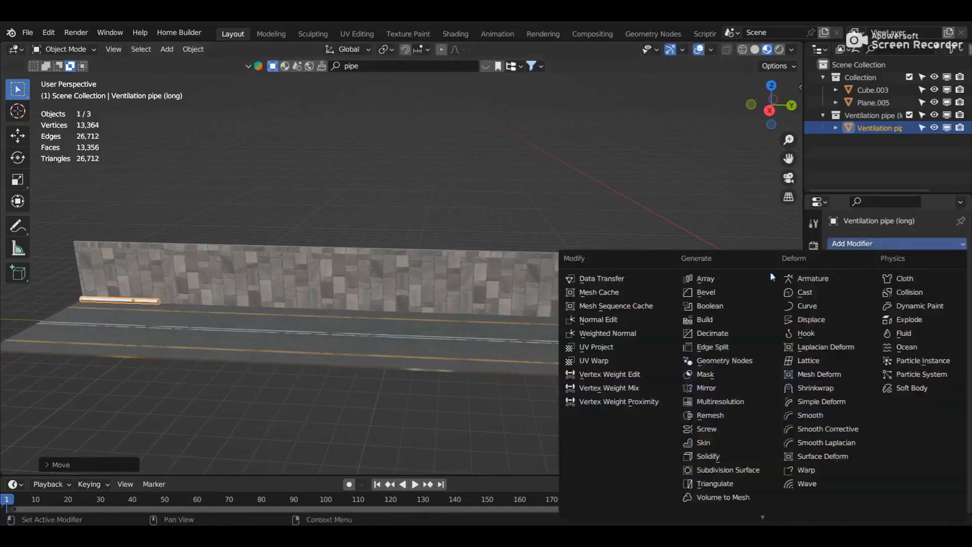
pyautogui.click(730, 282)
pyautogui.click(917, 337)
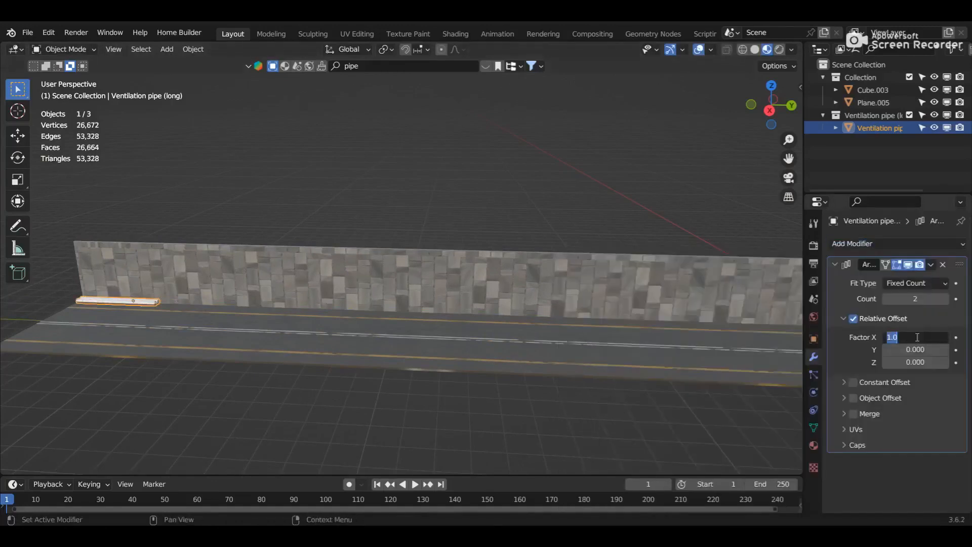
pyautogui.click(915, 345)
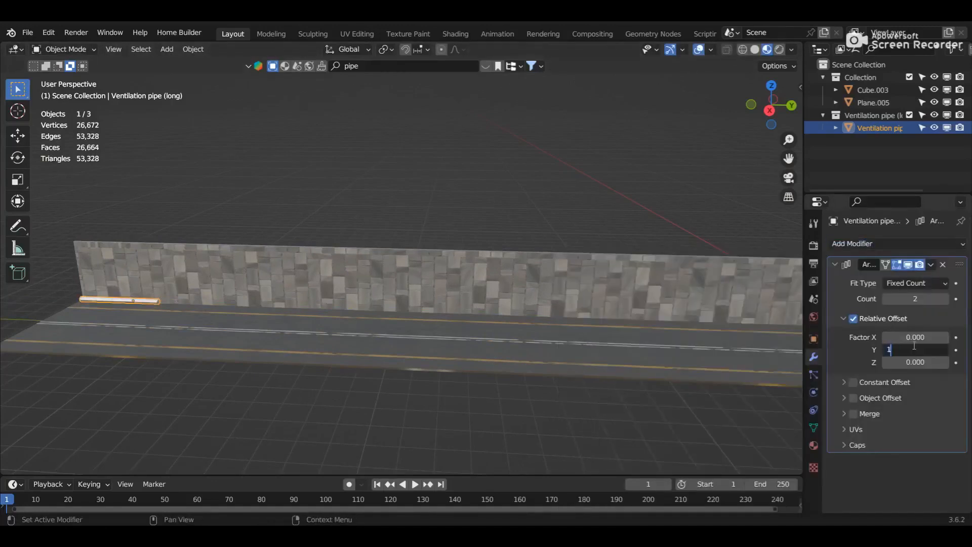
pyautogui.write('1')
pyautogui.press('Return')
# Raise the pipe's Array count to 17 so the copies run along the full wall
pyautogui.click(945, 299)
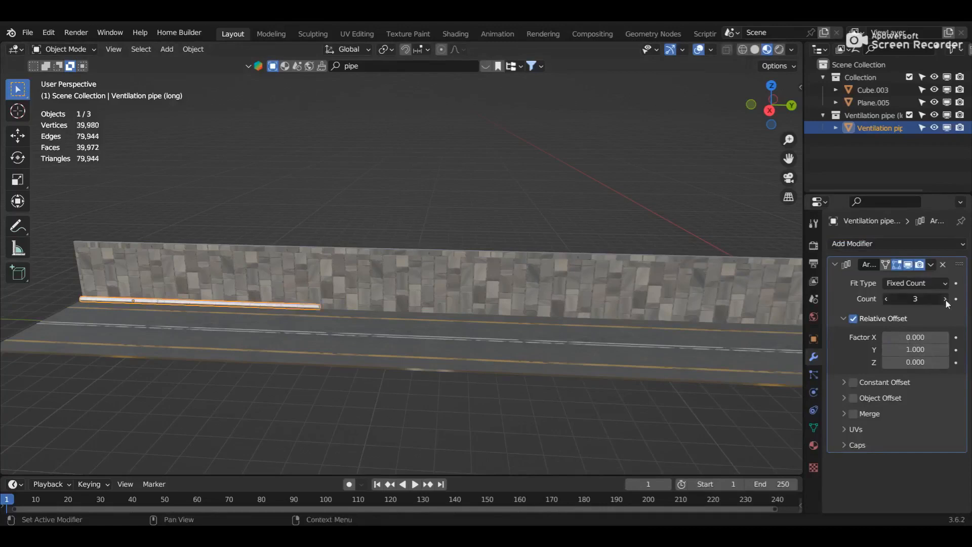
pyautogui.click(946, 299)
pyautogui.click(946, 298)
pyautogui.click(946, 298)
pyautogui.click(946, 299)
pyautogui.click(946, 299)
pyautogui.click(946, 298)
pyautogui.moveTo(727, 385); pyautogui.dragTo(456, 387, button='middle')
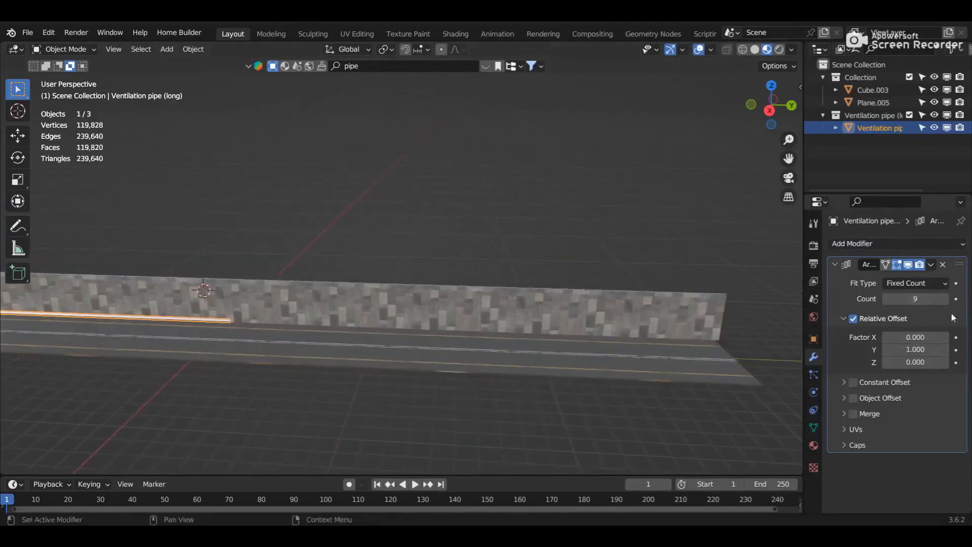
pyautogui.click(945, 299)
pyautogui.click(945, 299)
pyautogui.click(947, 300)
pyautogui.click(949, 301)
pyautogui.click(948, 301)
pyautogui.click(949, 301)
pyautogui.click(948, 301)
pyautogui.click(948, 301)
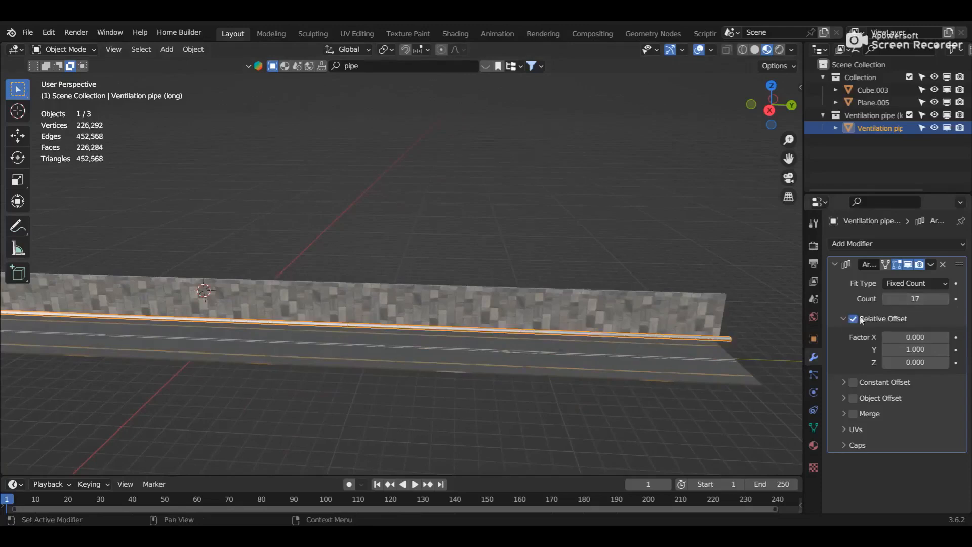
# Scale the arrayed pipe along Y by about 0.99 so it ends flush with the wall
pyautogui.press('s')
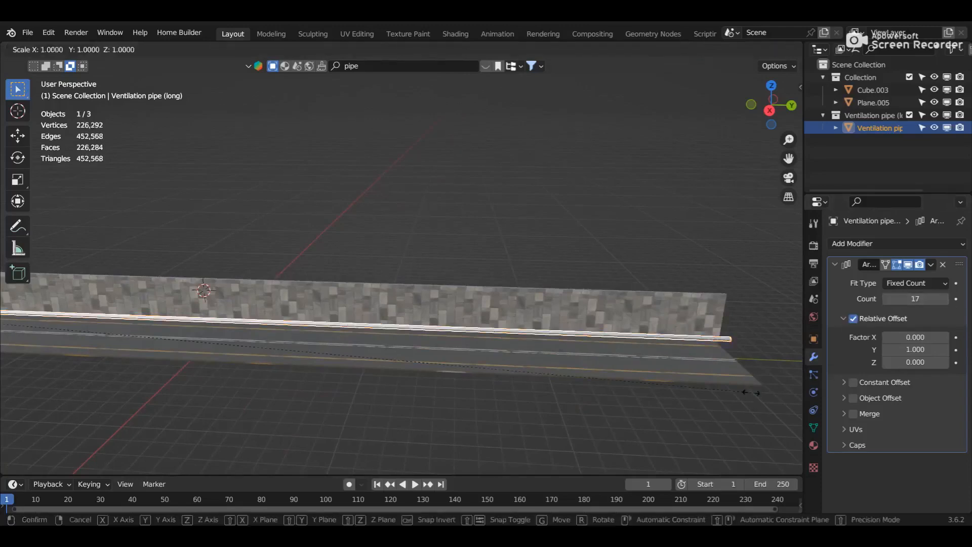
pyautogui.press('y')
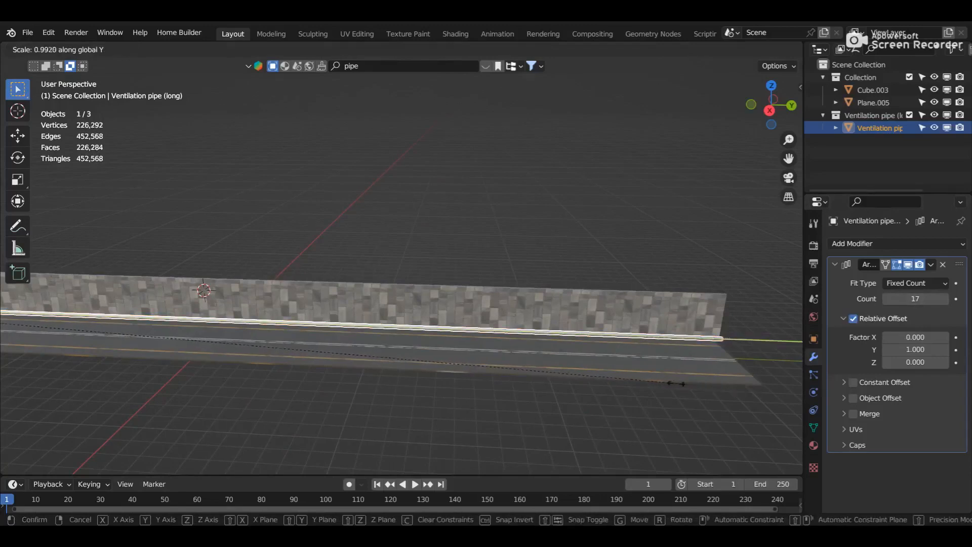
pyautogui.click(639, 380)
# Apply the Array modifier on the ventilation pipe
pyautogui.moveTo(487, 336); pyautogui.dragTo(71, 333, button='middle')
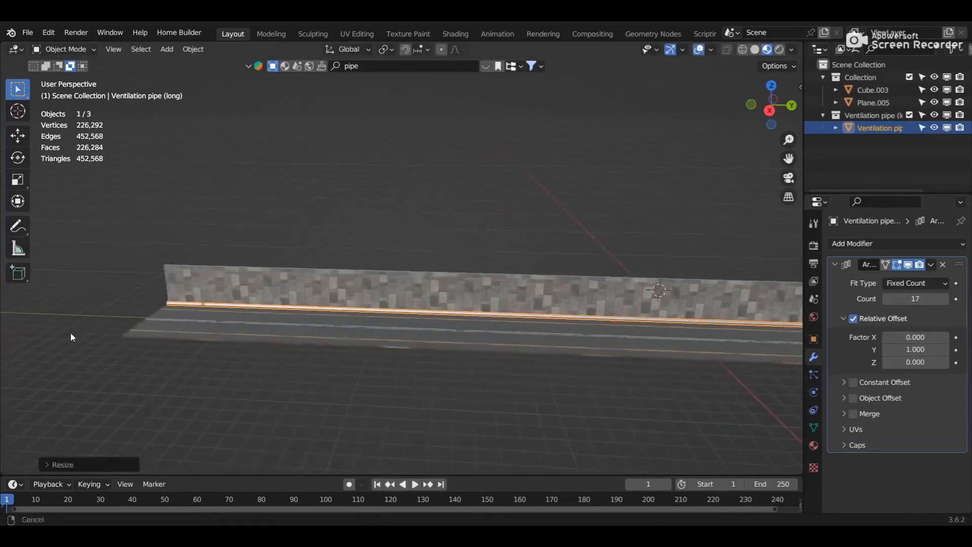
pyautogui.click(931, 264)
pyautogui.click(870, 281)
# Remove the "metals" material slot from the ventilation pipe
pyautogui.moveTo(609, 376); pyautogui.dragTo(419, 321, button='middle')
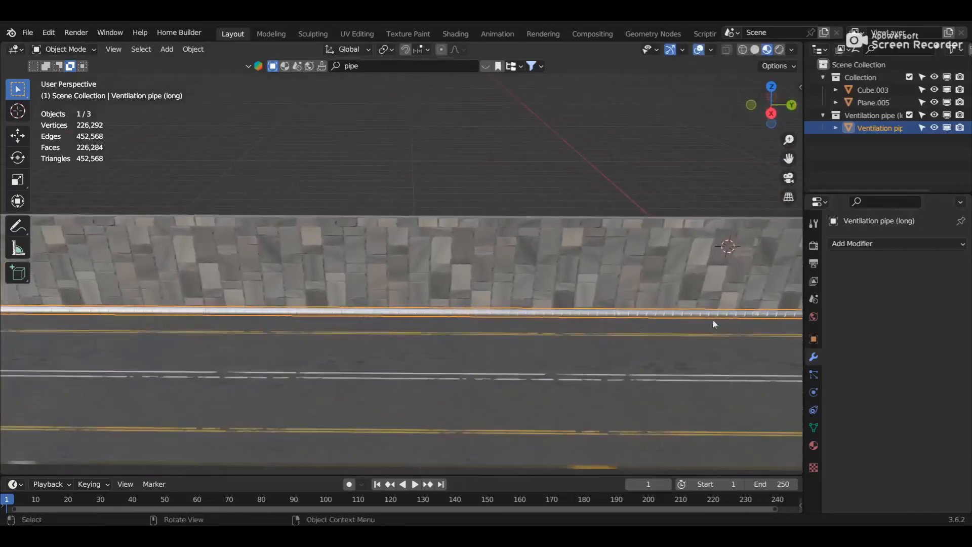
pyautogui.click(814, 445)
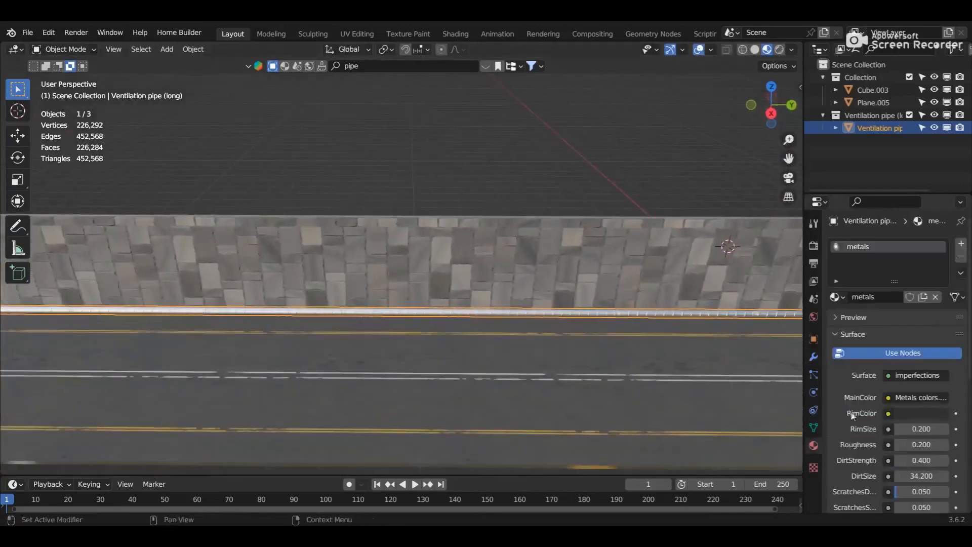
pyautogui.click(961, 257)
pyautogui.keyDown('shift'); pyautogui.moveTo(444, 343); pyautogui.dragTo(428, 341, button='middle'); pyautogui.keyUp('shift')
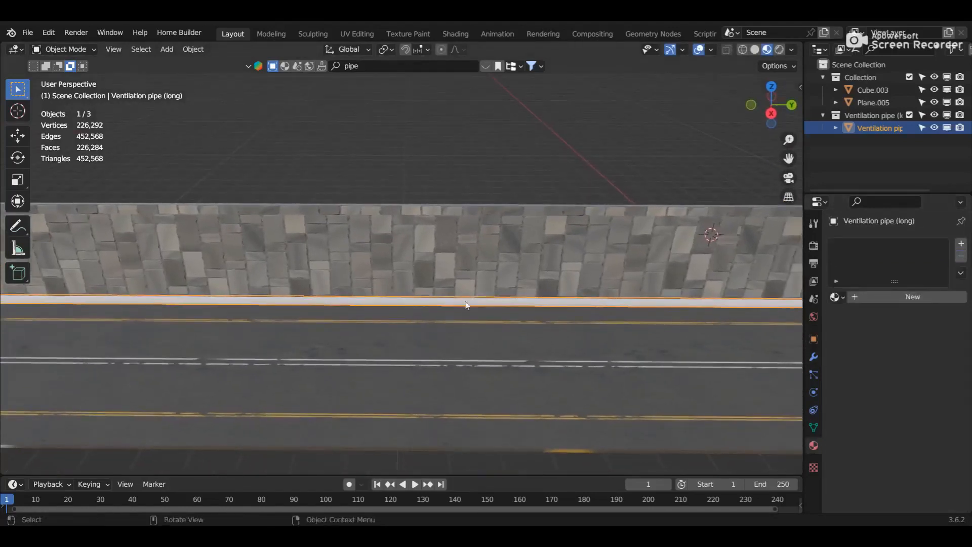
# Search the BlenderKit materials for "oxide metal" and apply the Oxid Metal material to the pipe
pyautogui.click(286, 68)
pyautogui.click(369, 66)
pyautogui.press('Return')
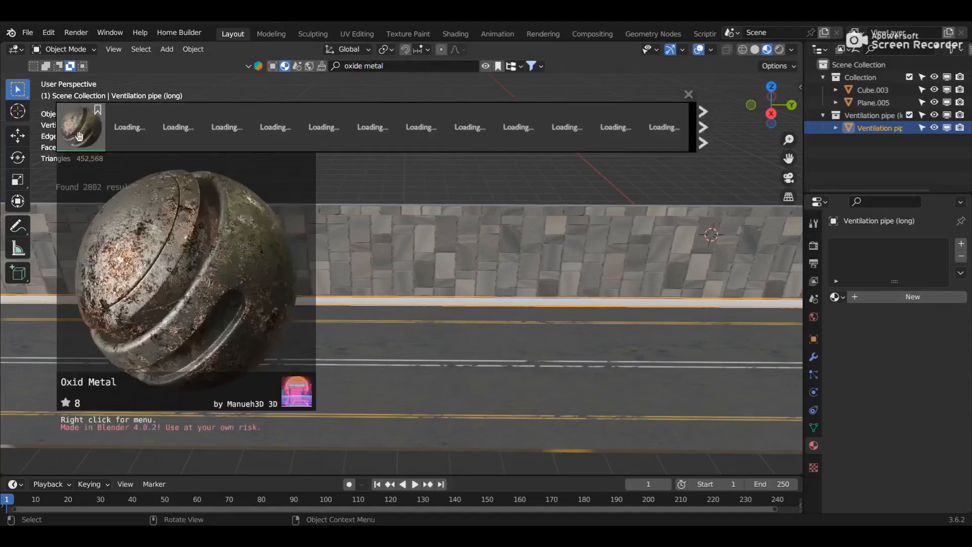
pyautogui.click(80, 133)
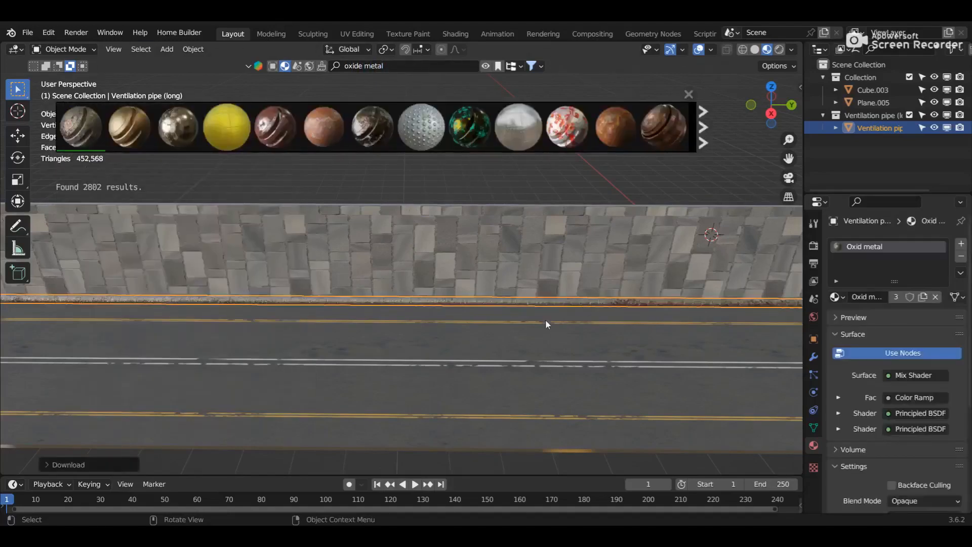
# Unwrap the whole pipe mesh in Edit Mode with Smart UV Project
pyautogui.scroll(4, 546, 320)
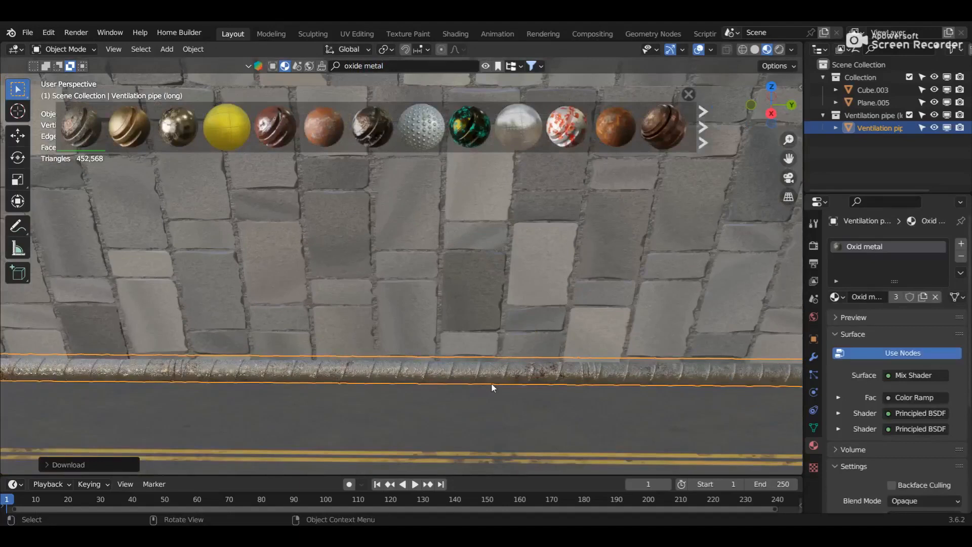
pyautogui.press('Tab')
pyautogui.click(337, 49)
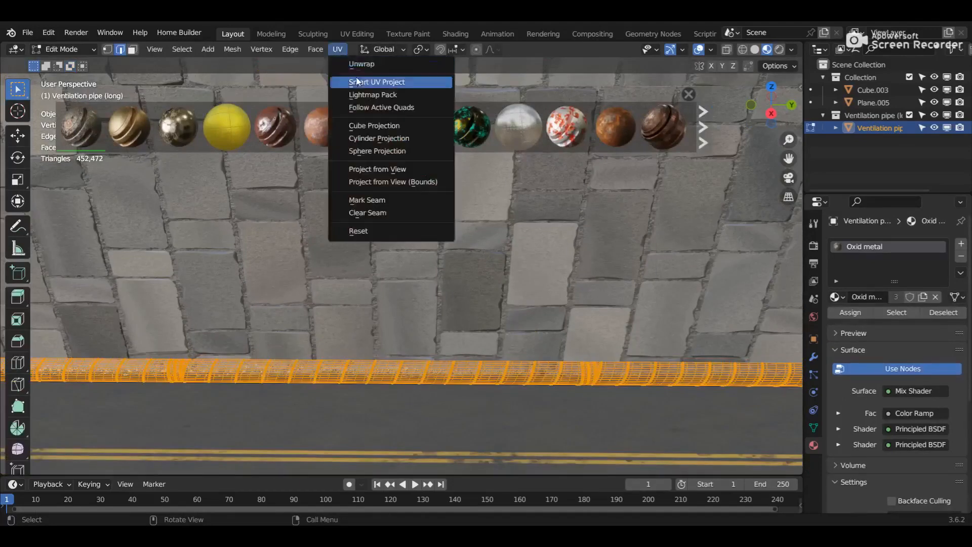
pyautogui.click(377, 82)
pyautogui.click(340, 201)
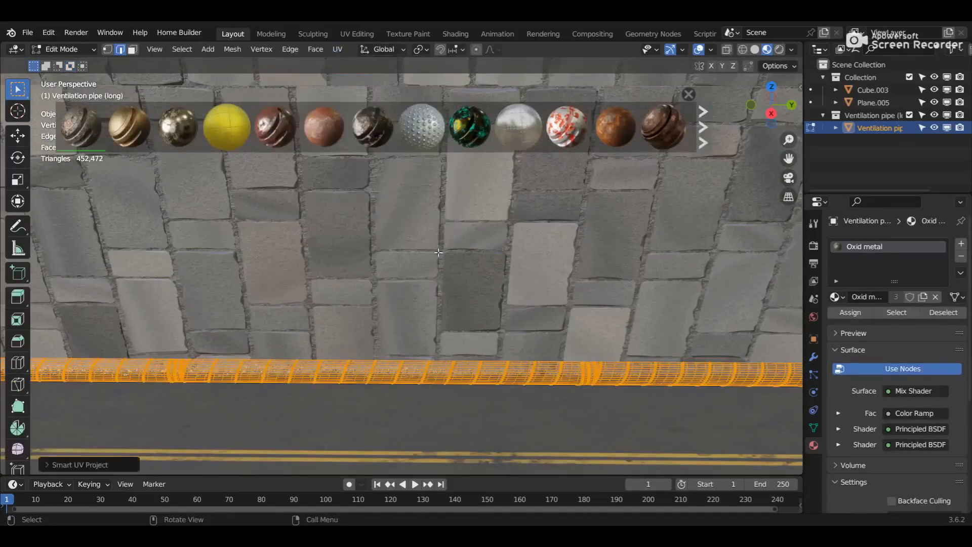
# Return to Object Mode and rename the road plane as road
pyautogui.press('Tab')
pyautogui.click(487, 69)
pyautogui.moveTo(530, 256)
pyautogui.mouseDown(button='middle')
pyautogui.moveTo(478, 257)
pyautogui.moveTo(533, 256)
pyautogui.moveTo(515, 263)
pyautogui.mouseUp(button='middle')
pyautogui.click(588, 321)
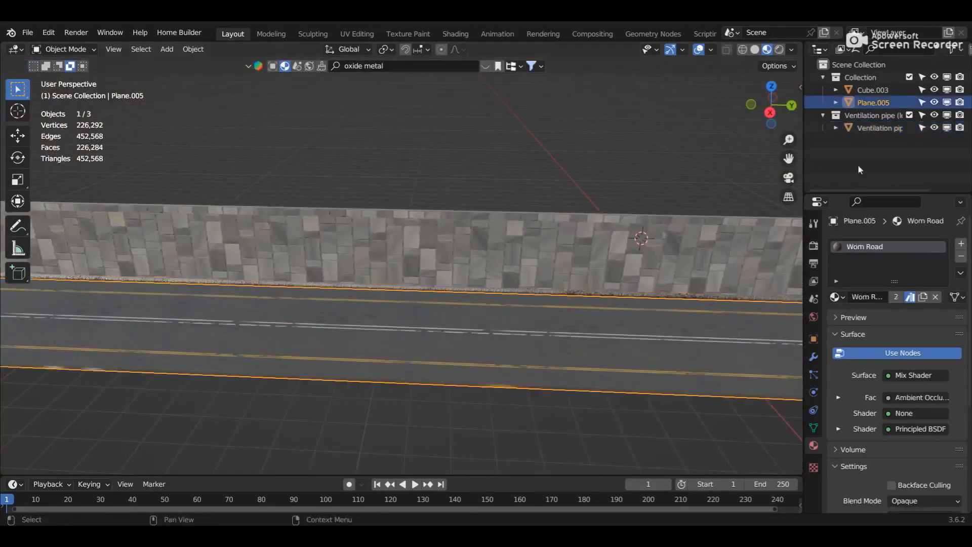
pyautogui.doubleClick(867, 104)
pyautogui.write('road')
pyautogui.press('Return')
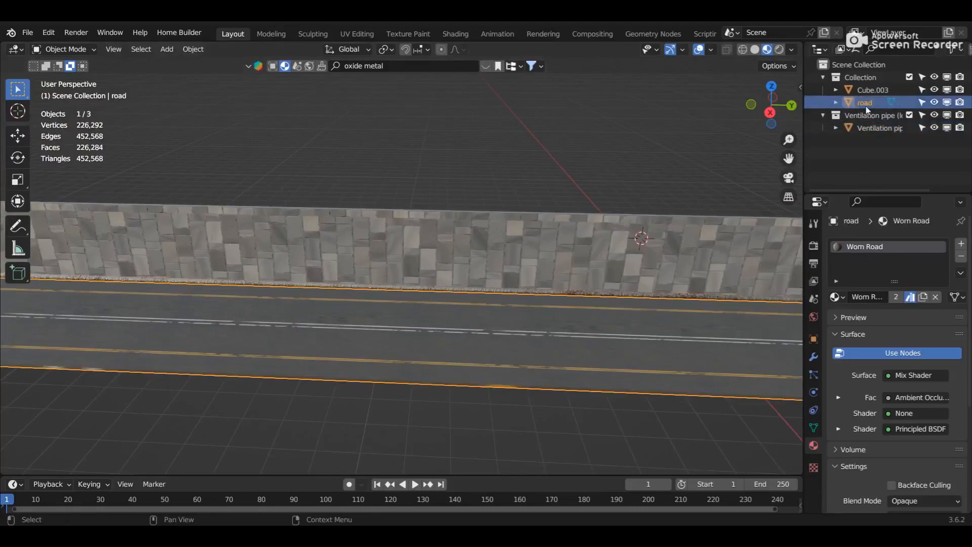
# Rename the paved wall object as wall and deselect everything
pyautogui.click(865, 90)
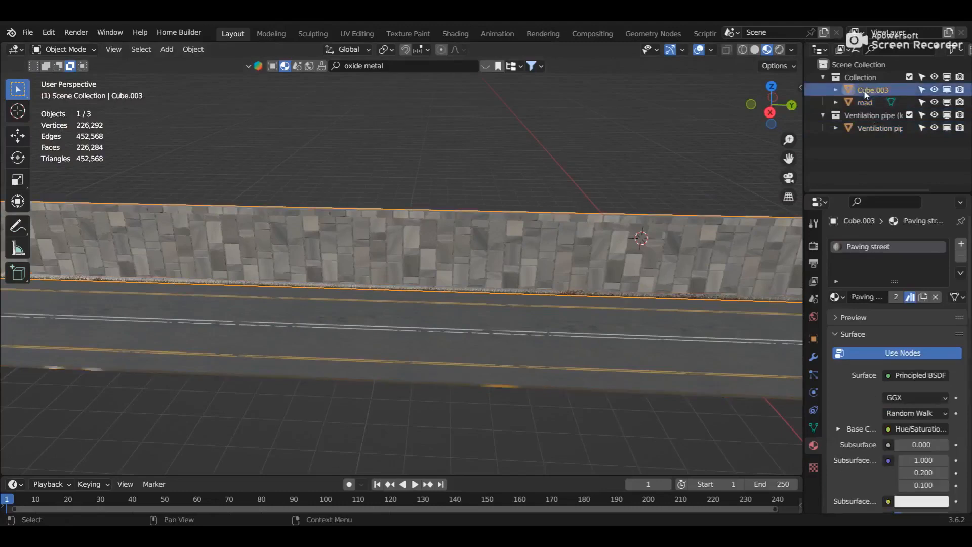
pyautogui.doubleClick(865, 91)
pyautogui.write('wall')
pyautogui.press('Return')
pyautogui.moveTo(583, 178); pyautogui.dragTo(453, 335, button='middle')
pyautogui.hotkey('alt', 'a')
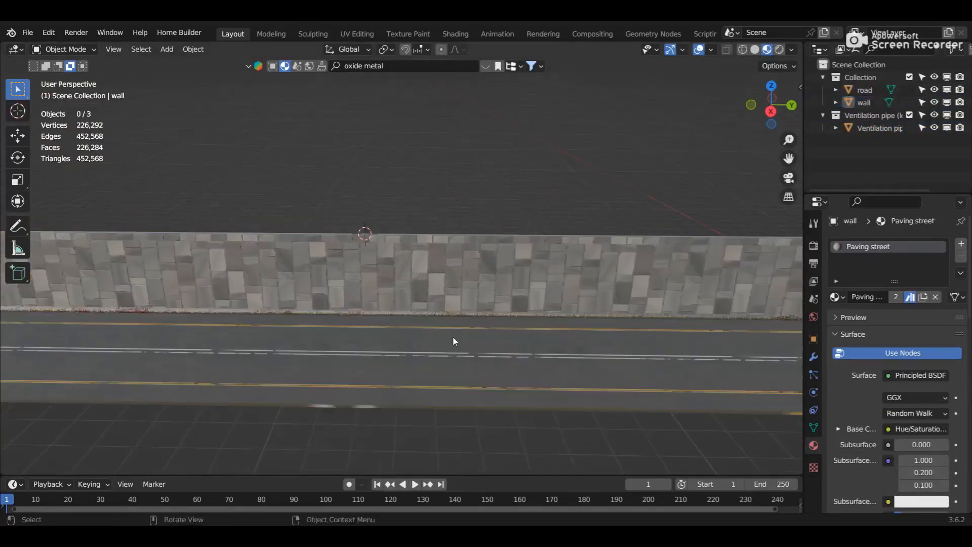
# Search the BlenderKit models for "highway rail" and add the Highway Rail Guard to the scene
pyautogui.click(271, 67)
pyautogui.click(366, 66)
pyautogui.press('Return')
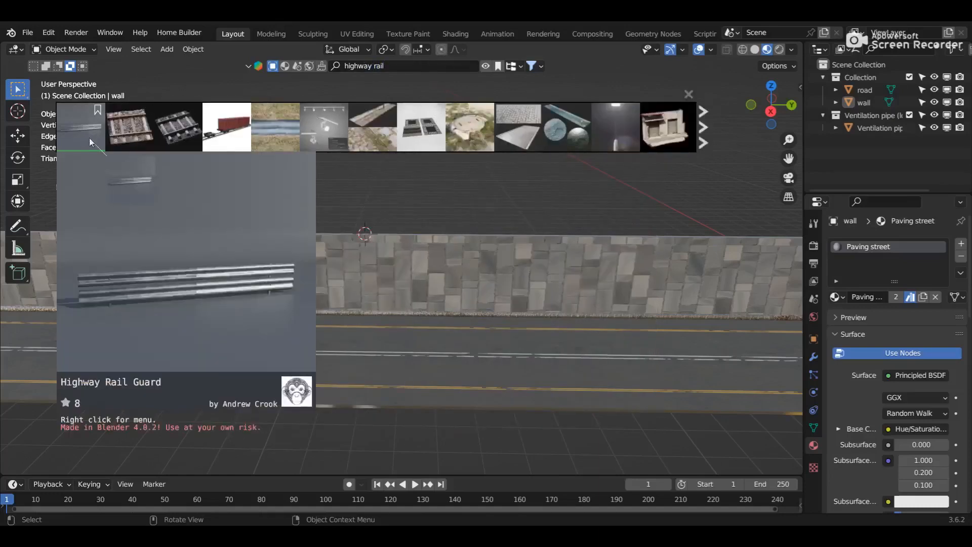
pyautogui.click(89, 138)
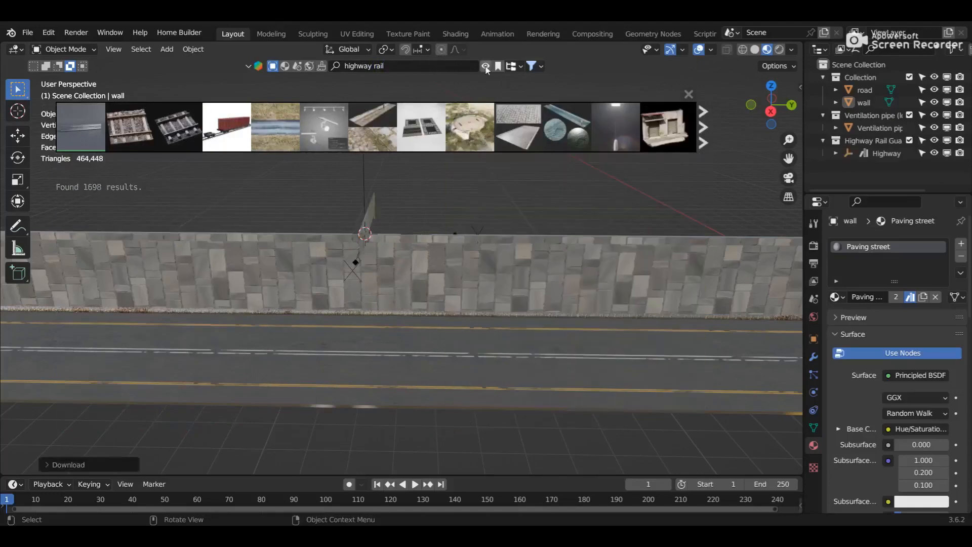
pyautogui.click(486, 66)
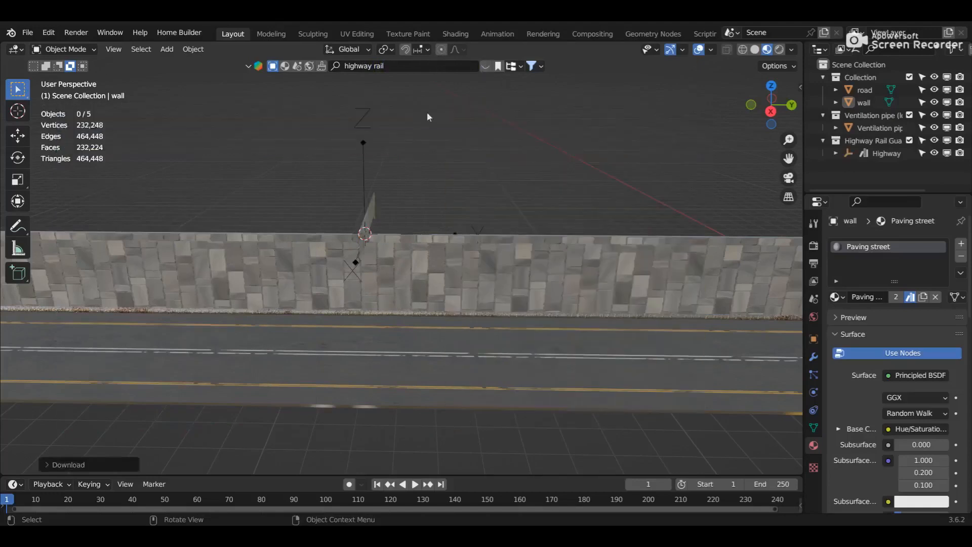
# Rotate the highway rail guard and its parent empty 90° about the Z axis
pyautogui.keyDown('shift'); pyautogui.click(363, 185); pyautogui.keyUp('shift')
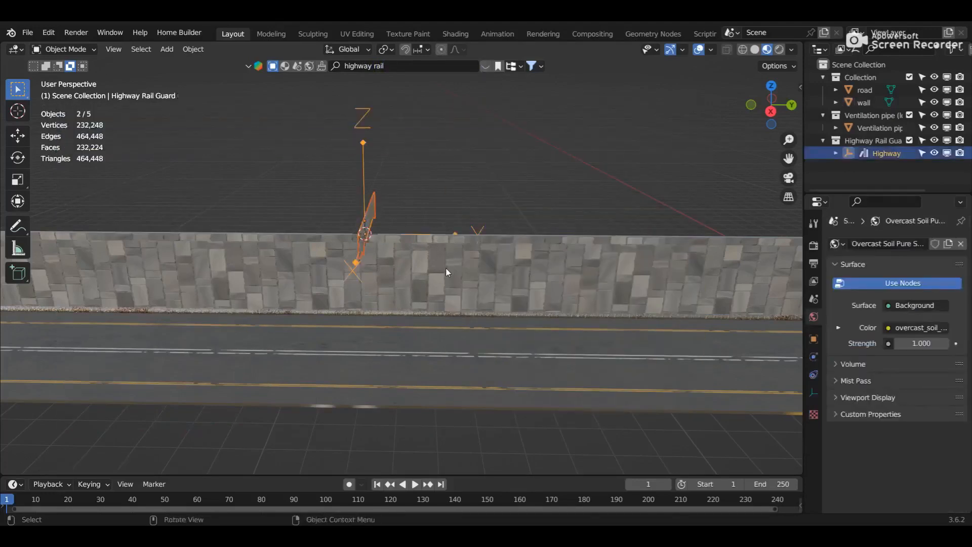
pyautogui.write('rz90')
pyautogui.press('Return')
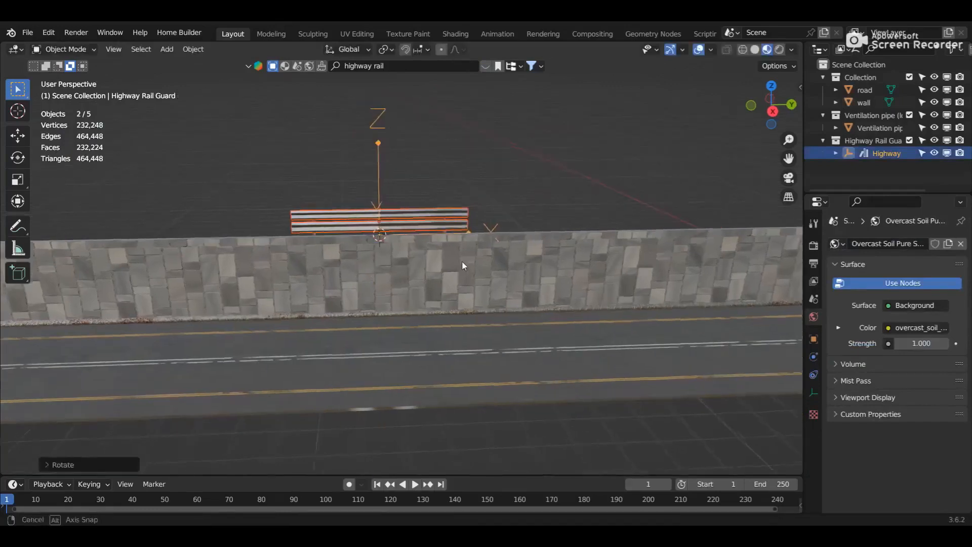
# Move the rail guard about -14.4 m along Y to the wall's end and lower it slightly onto the wall top
pyautogui.scroll(-2, 460, 260)
pyautogui.moveTo(458, 260); pyautogui.dragTo(522, 263, button='middle')
pyautogui.press('g')
pyautogui.press('y')
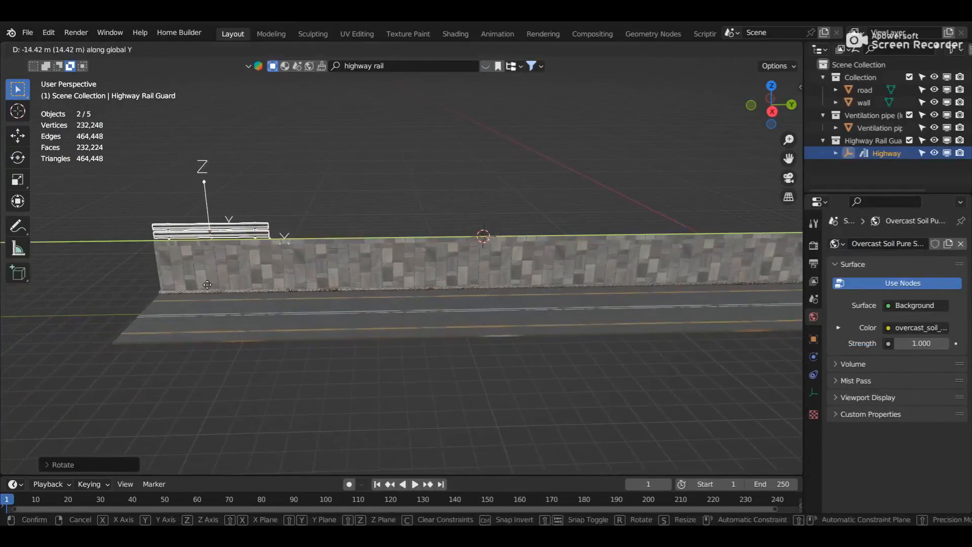
pyautogui.click(207, 285)
pyautogui.moveTo(208, 285); pyautogui.dragTo(249, 270, button='middle')
pyautogui.scroll(4, 249, 269)
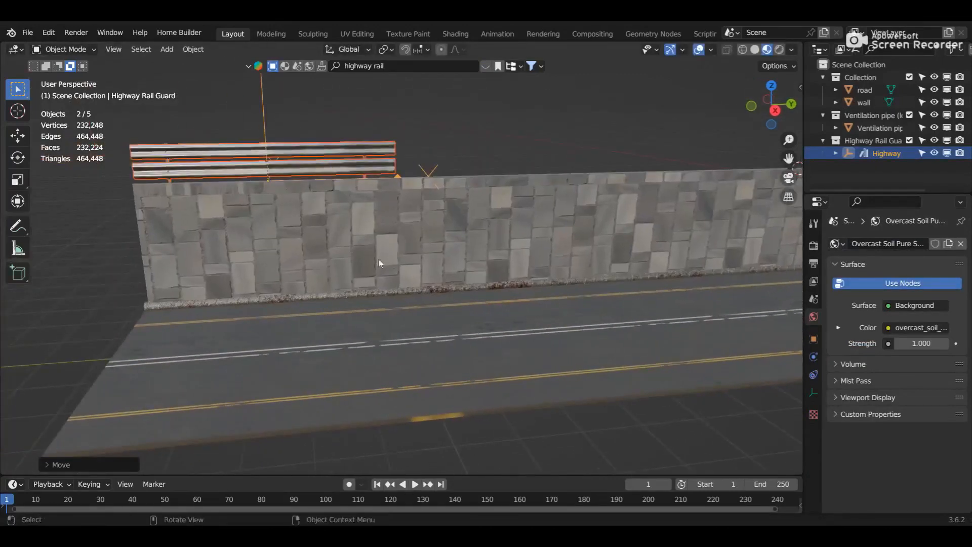
pyautogui.press('g')
pyautogui.press('z')
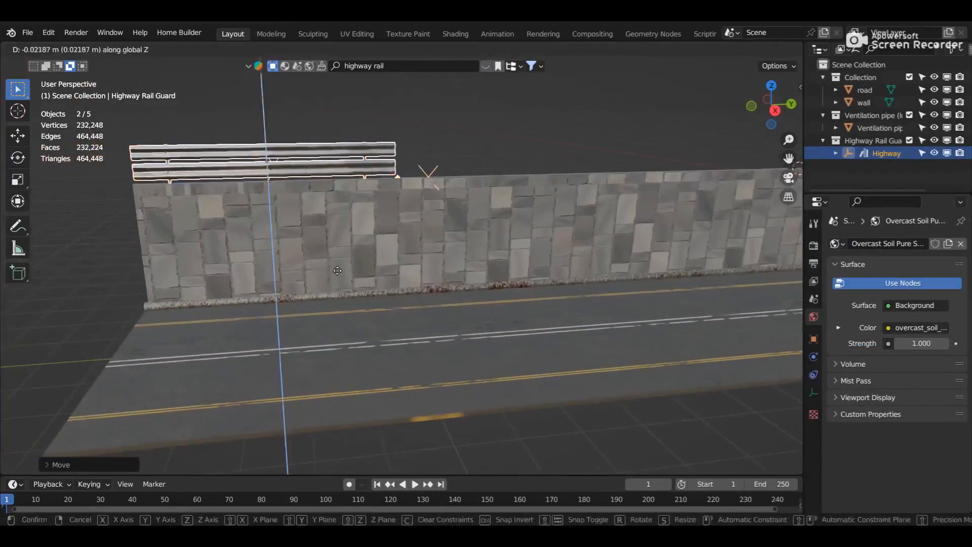
pyautogui.click(360, 256)
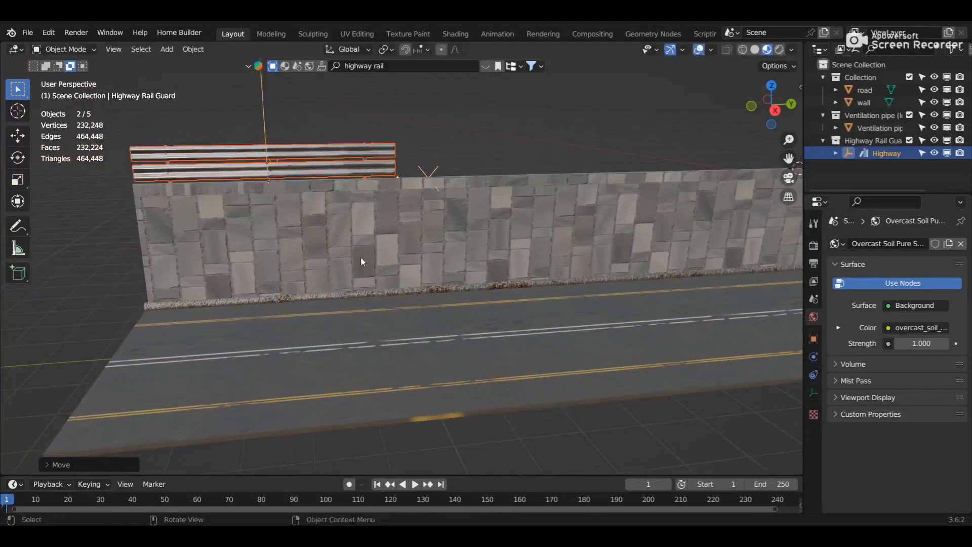
# Add an Array modifier to the rail guard mesh
pyautogui.scroll(-4, 360, 256)
pyautogui.click(293, 237)
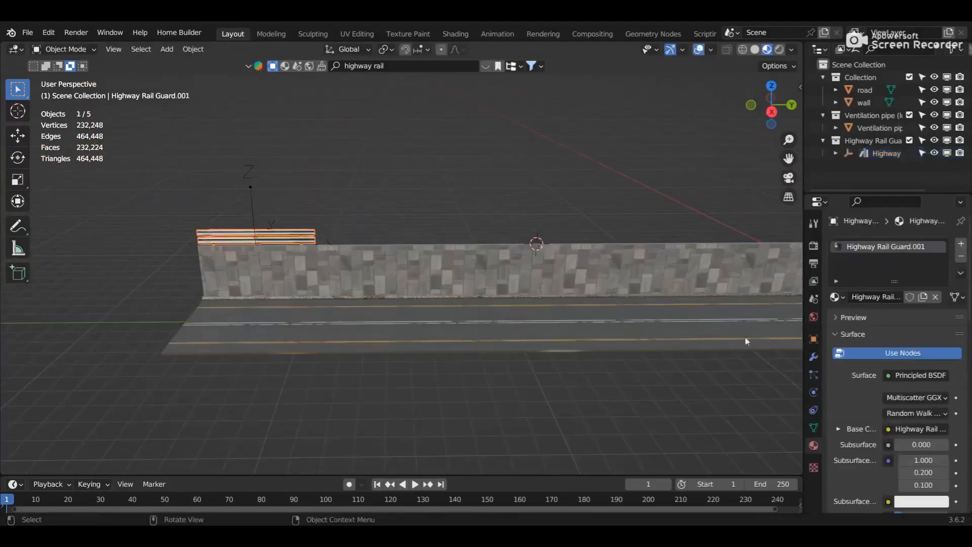
pyautogui.click(814, 358)
pyautogui.click(921, 247)
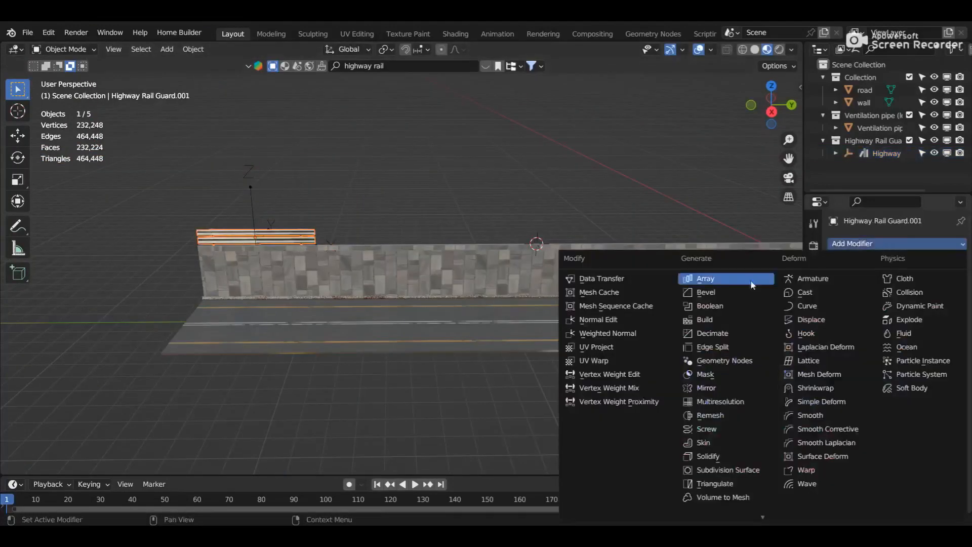
pyautogui.click(694, 284)
# Set the array's relative offset to 0 in X and -1 in Y
pyautogui.click(916, 337)
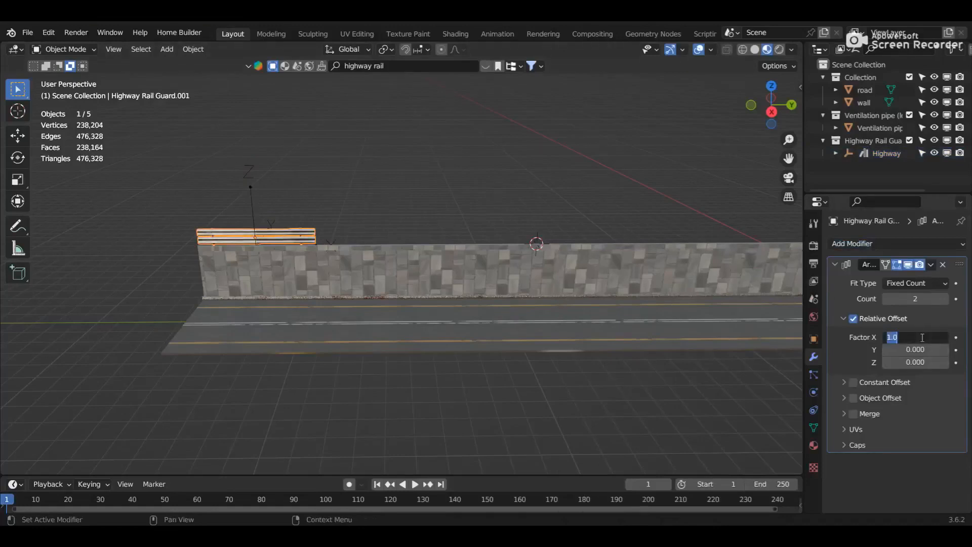
pyautogui.write('0')
pyautogui.press('Return')
pyautogui.click(915, 350)
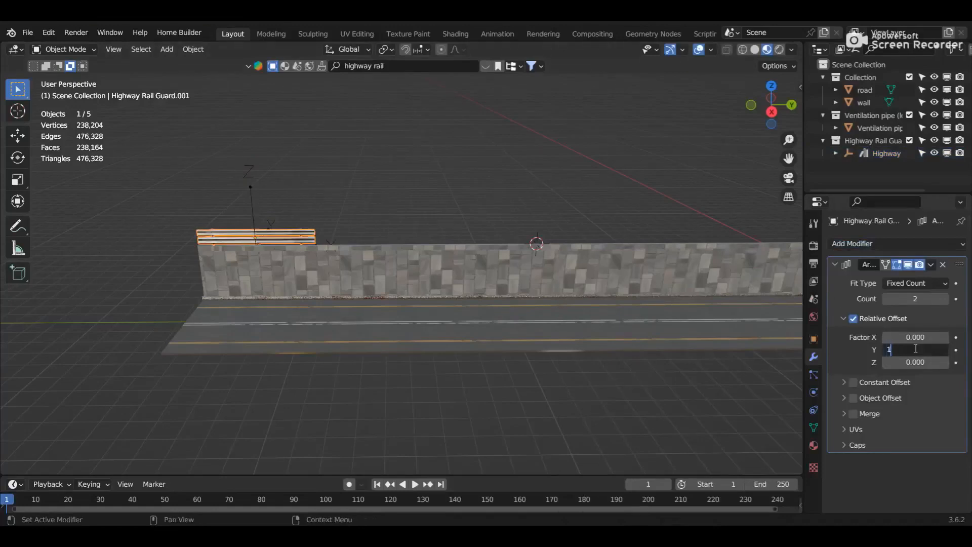
pyautogui.press('Return')
pyautogui.click(915, 349)
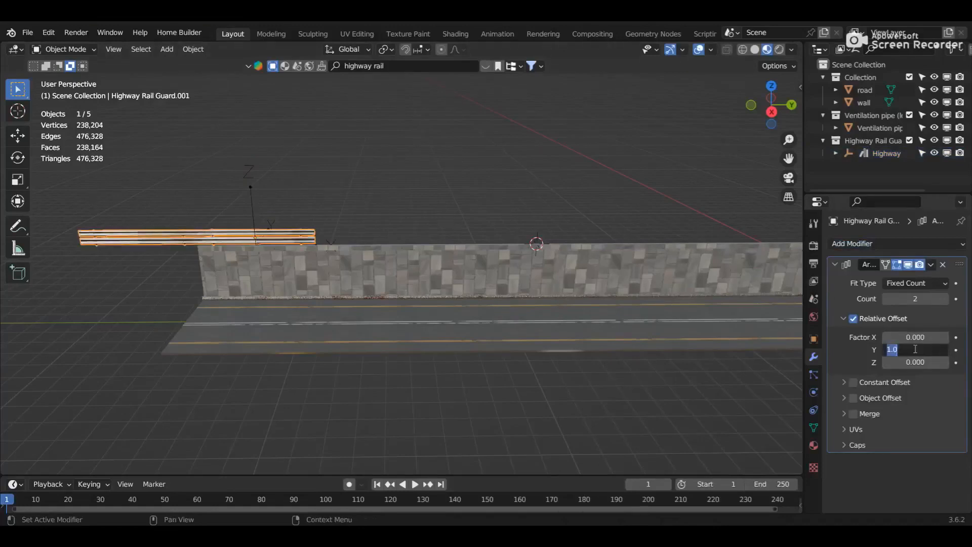
pyautogui.write('-1')
pyautogui.press('Return')
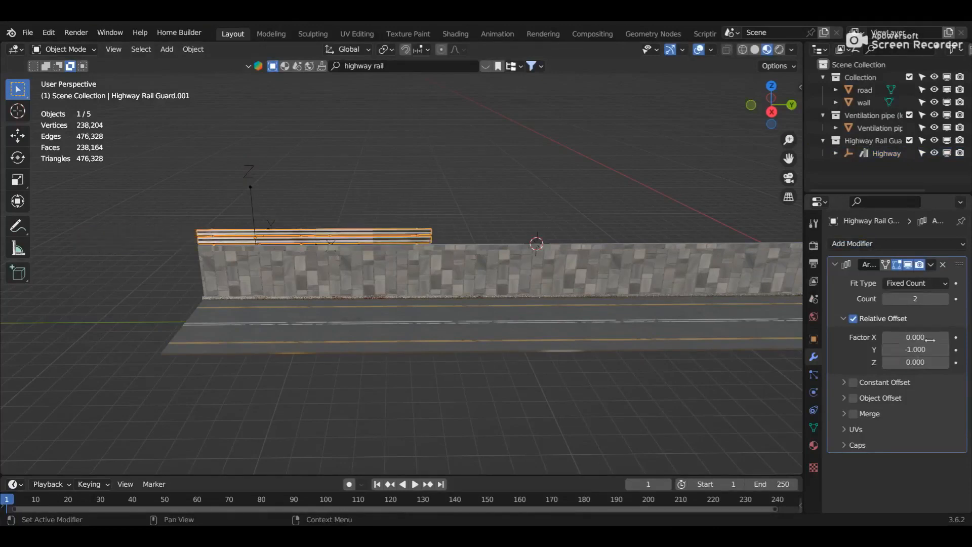
# Raise the rail guard's array count to 11 to run it along the wall
pyautogui.click(946, 300)
pyautogui.click(945, 299)
pyautogui.click(945, 299)
pyautogui.keyDown('shift'); pyautogui.moveTo(682, 378); pyautogui.dragTo(466, 369, button='middle'); pyautogui.keyUp('shift')
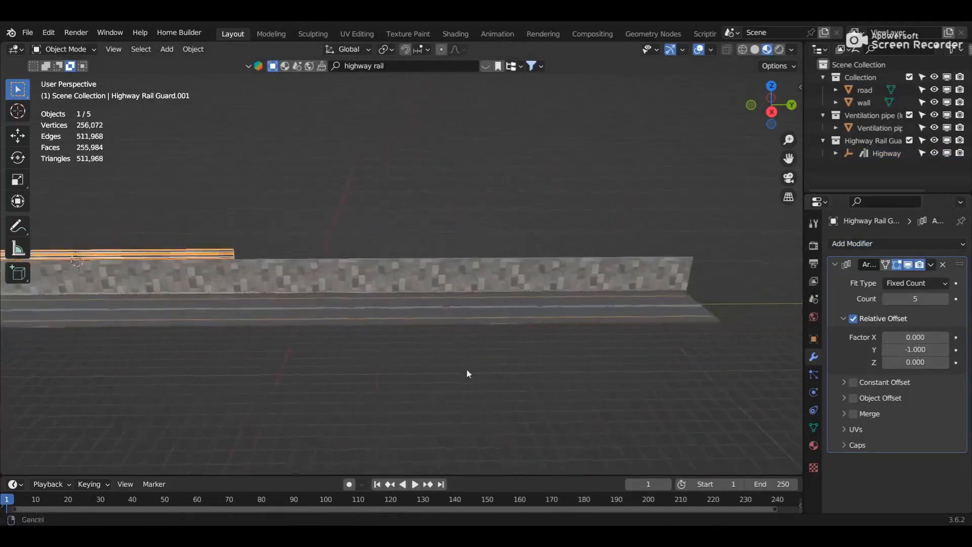
pyautogui.click(945, 299)
pyautogui.click(945, 300)
pyautogui.click(944, 299)
pyautogui.click(945, 299)
pyautogui.click(945, 299)
pyautogui.click(944, 299)
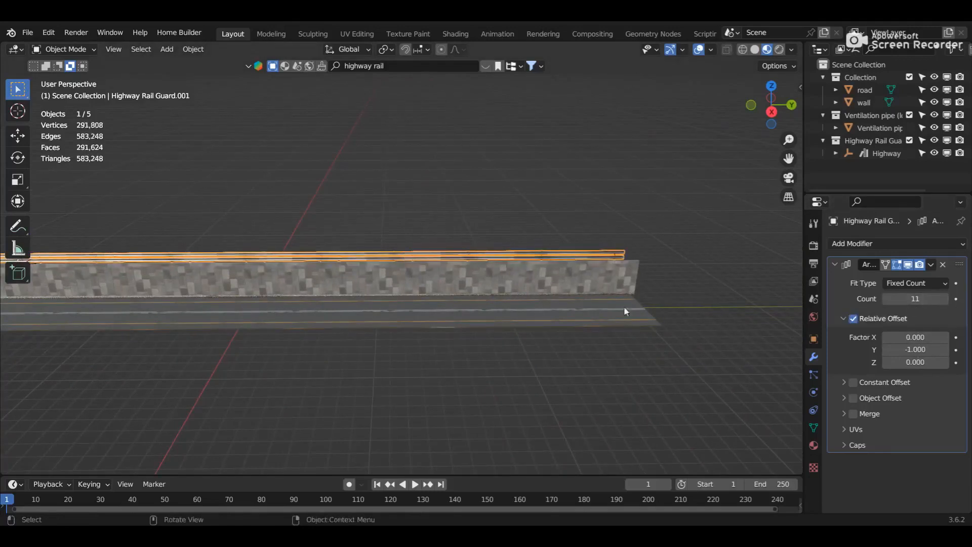
# Stretch the arrayed rail guard slightly along Y to reach the far end of the wall
pyautogui.scroll(2, 603, 302)
pyautogui.press('s')
pyautogui.press('y')
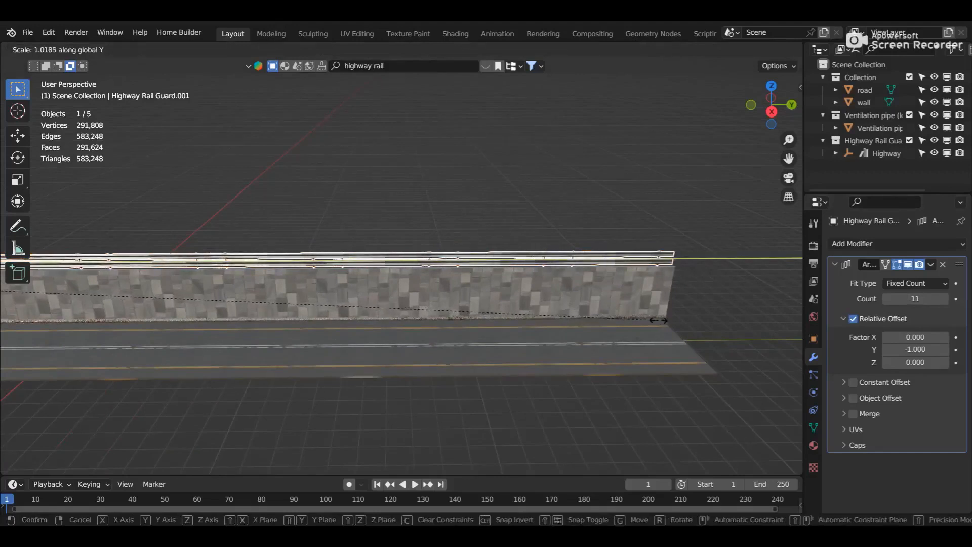
pyautogui.click(633, 327)
# Add a plane at the 3D cursor on the road
pyautogui.keyDown('shift'); pyautogui.moveTo(634, 327); pyautogui.dragTo(801, 327, button='middle'); pyautogui.keyUp('shift')
pyautogui.scroll(-4, 485, 305)
pyautogui.keyDown('shift'); pyautogui.moveTo(324, 312); pyautogui.dragTo(670, 290, button='middle'); pyautogui.keyUp('shift')
pyautogui.scroll(4, 443, 317)
pyautogui.scroll(1, 619, 303)
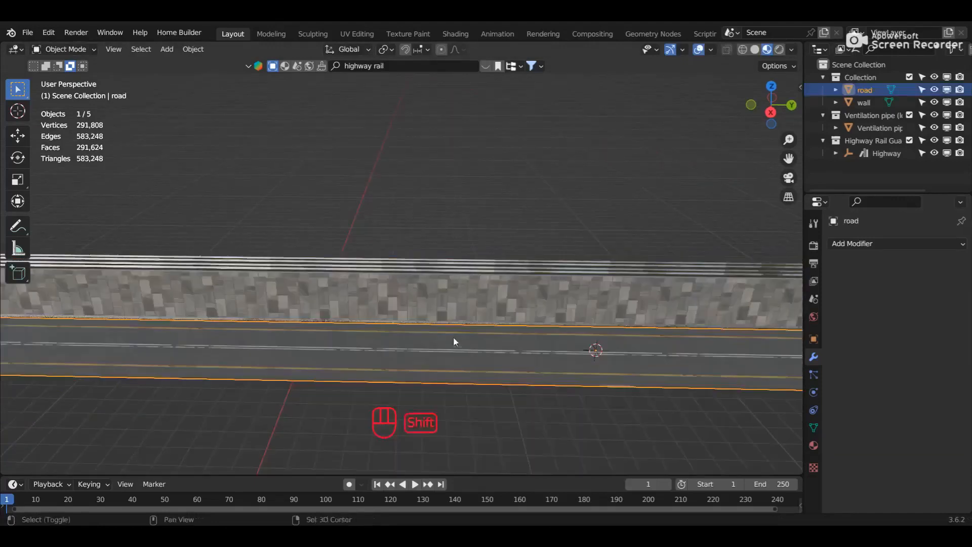
pyautogui.hotkey('shift', 'a')
pyautogui.moveTo(398, 265)
pyautogui.click(505, 269)
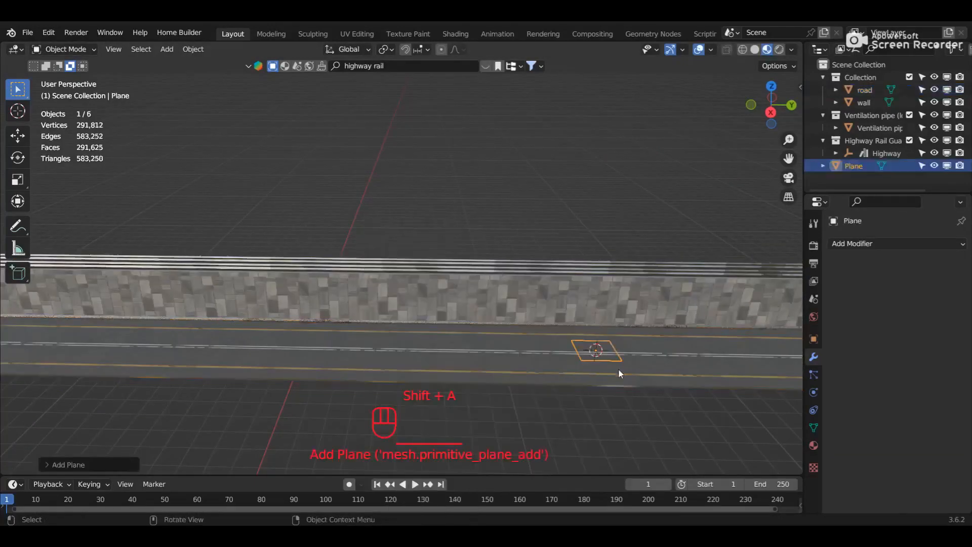
# Move the plane lengthwise along the road to the X axis line, and shift it along X behind the wall
pyautogui.press('g')
pyautogui.press('x')
pyautogui.click(319, 358)
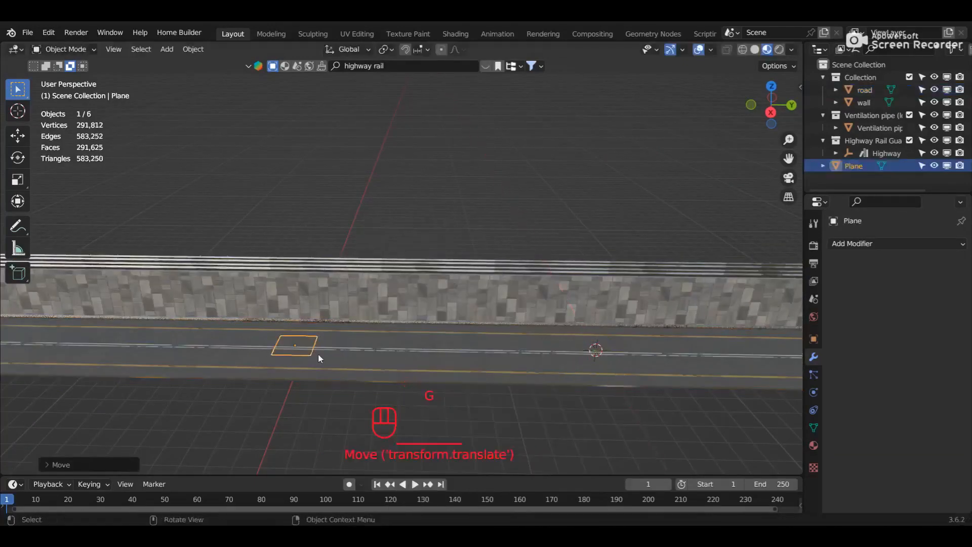
pyautogui.press('g')
pyautogui.press('x')
pyautogui.click(354, 284)
pyautogui.moveTo(355, 284); pyautogui.dragTo(311, 299, button='middle')
pyautogui.press('g')
pyautogui.press('x')
pyautogui.click(360, 324)
# Stretch the plane along Y and widen it about 2.5 times along X
pyautogui.press('s')
pyautogui.press('y')
pyautogui.click(50, 221)
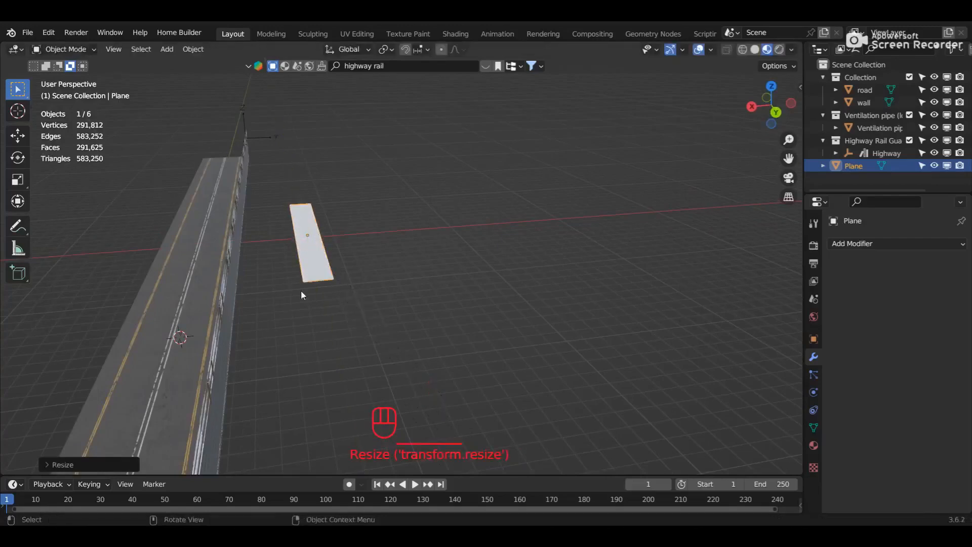
pyautogui.press('s')
pyautogui.press('x')
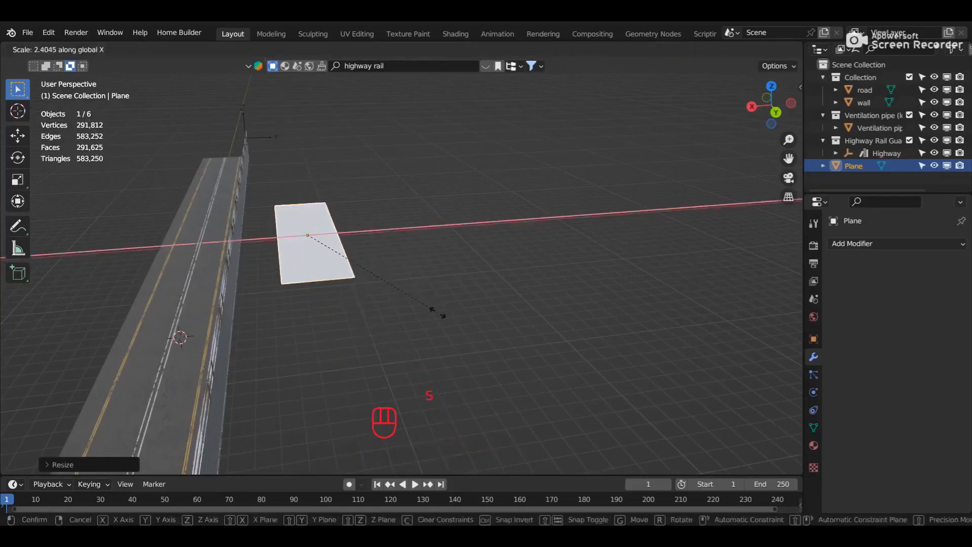
pyautogui.click(452, 315)
# Move the widened plane along X closer to the back of the wall
pyautogui.press('g')
pyautogui.press('x')
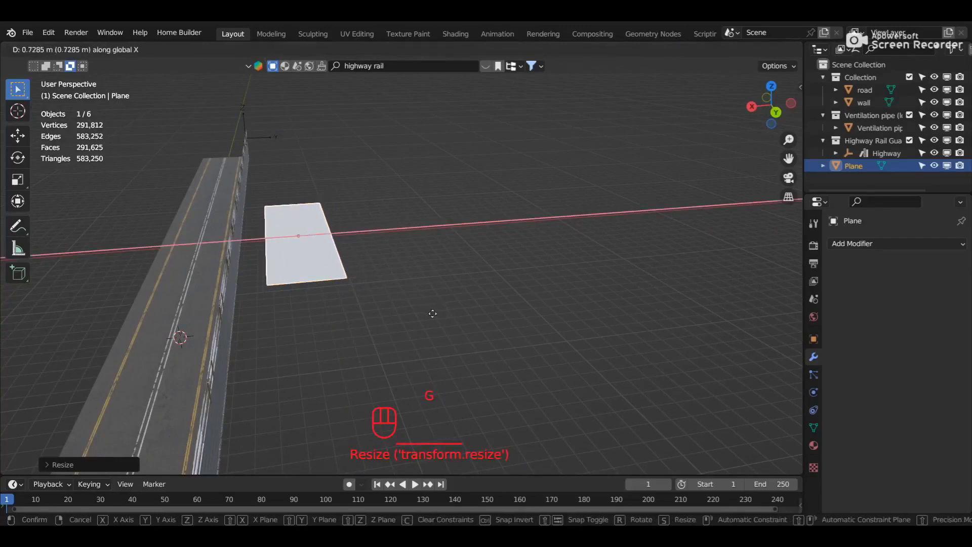
pyautogui.click(369, 336)
# Stretch the plane along Y to roughly match the length of the wall
pyautogui.moveTo(368, 334); pyautogui.dragTo(409, 312, button='middle')
pyautogui.press('s')
pyautogui.press('y')
pyautogui.click(738, 412)
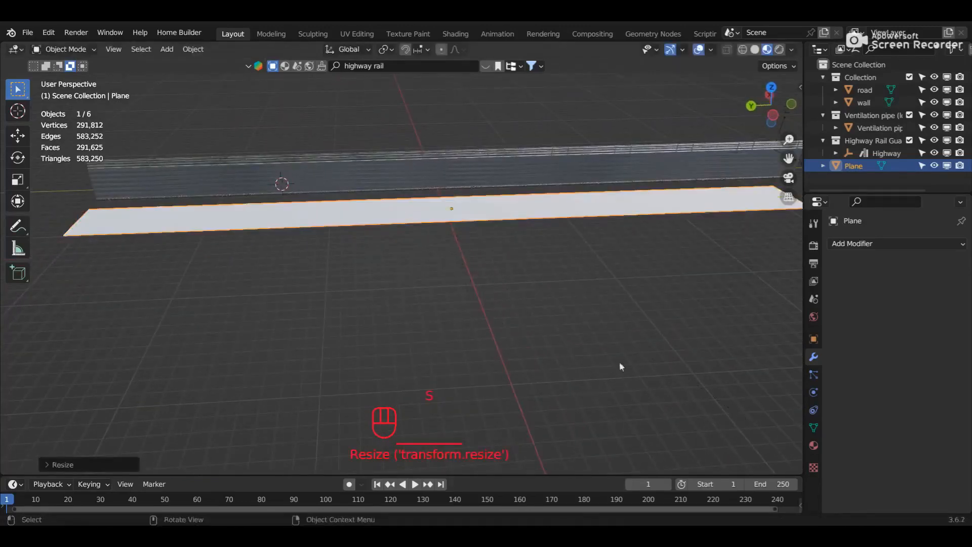
pyautogui.moveTo(386, 250); pyautogui.dragTo(545, 323, button='middle')
pyautogui.press('s')
pyautogui.press('y')
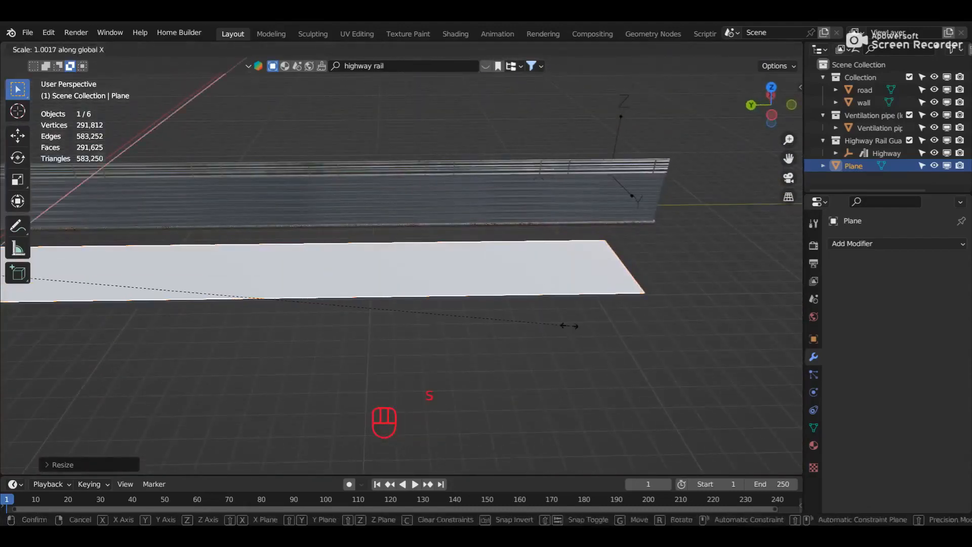
pyautogui.click(709, 376)
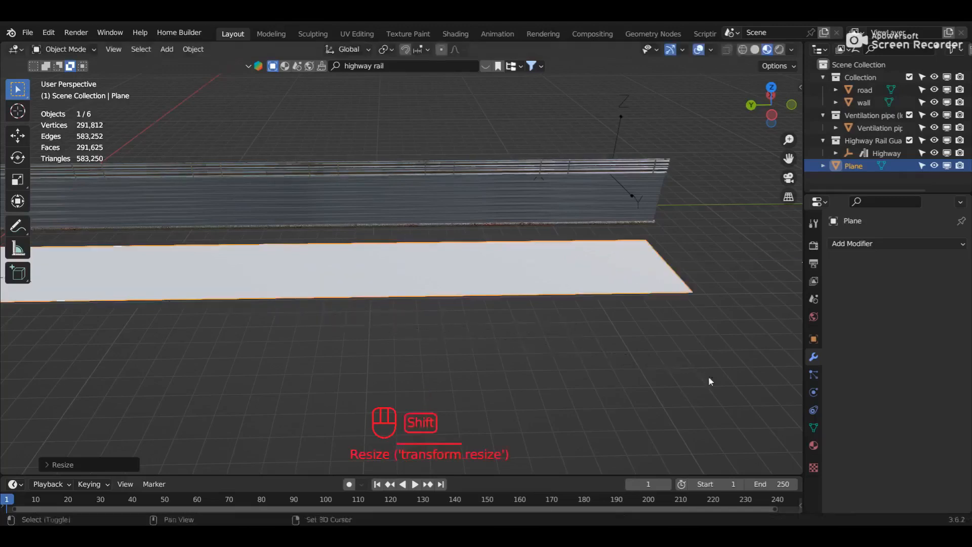
# Snap the 3D cursor to the selected plane behind the wall
pyautogui.click(347, 274)
pyautogui.hotkey('shift', 's')
pyautogui.click(349, 330)
pyautogui.press('KP_Decimal')
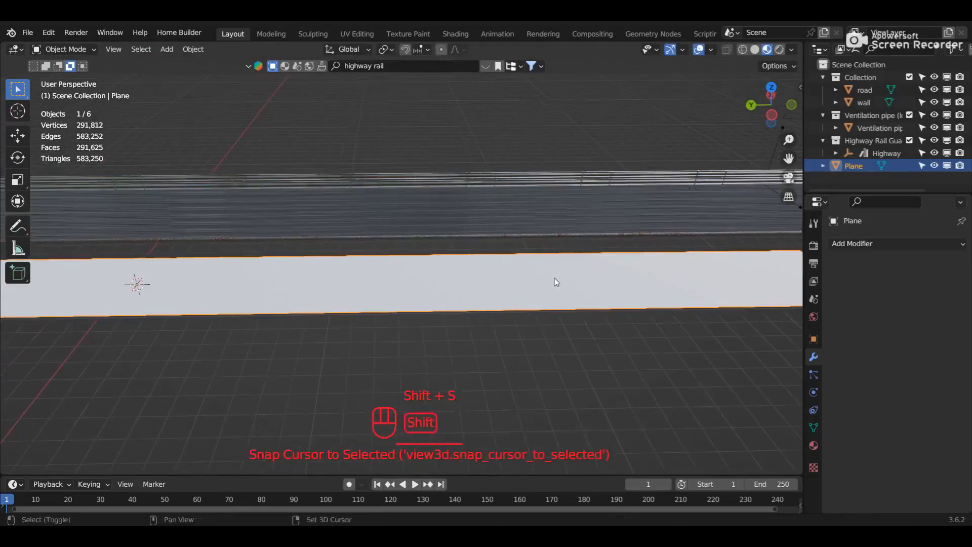
# Search the BlenderKit models for "tree" and add the slender green Tree model at the 3D cursor
pyautogui.click(393, 67)
pyautogui.write('tree')
pyautogui.press('Return')
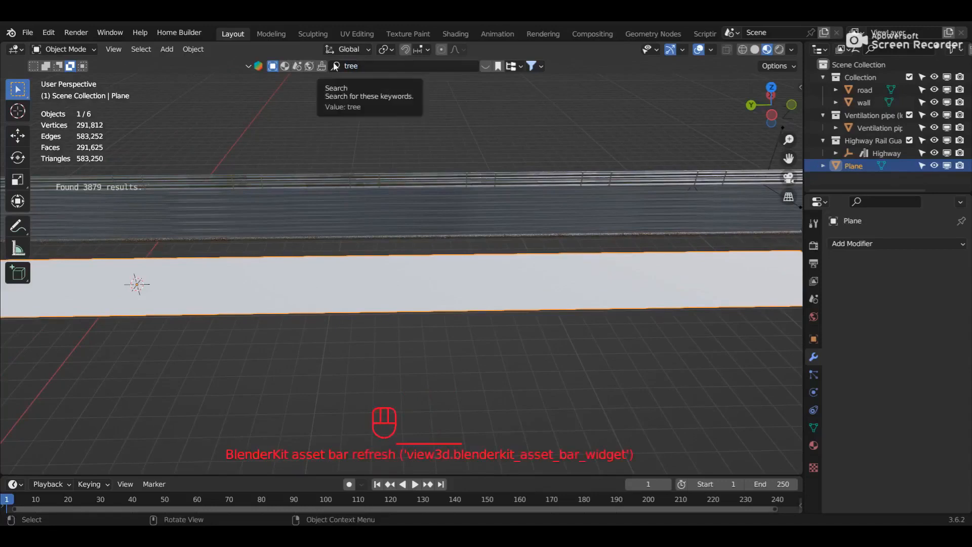
pyautogui.click(483, 66)
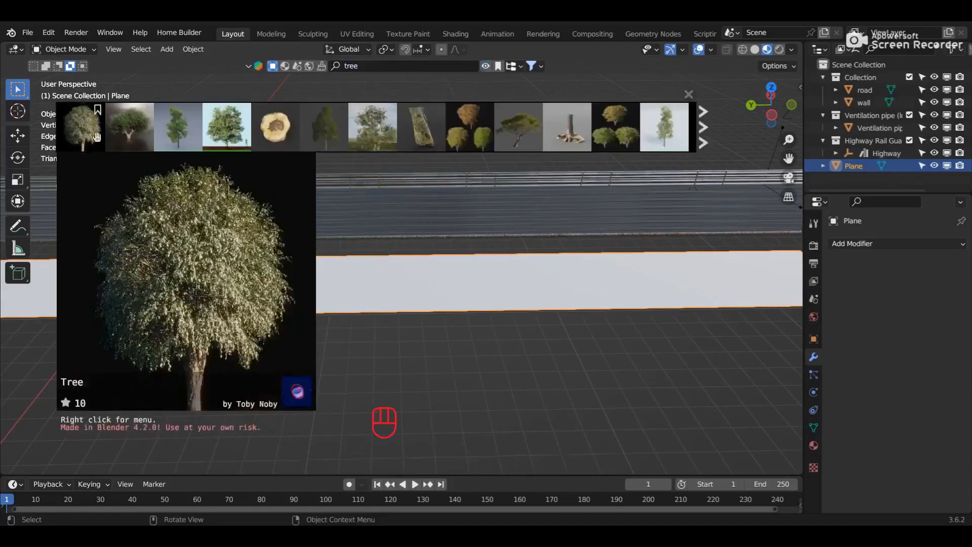
pyautogui.moveTo(184, 146)
pyautogui.moveTo(183, 146)
pyautogui.mouseDown()
pyautogui.moveTo(202, 164)
pyautogui.moveTo(190, 150)
pyautogui.mouseUp()
pyautogui.click(485, 65)
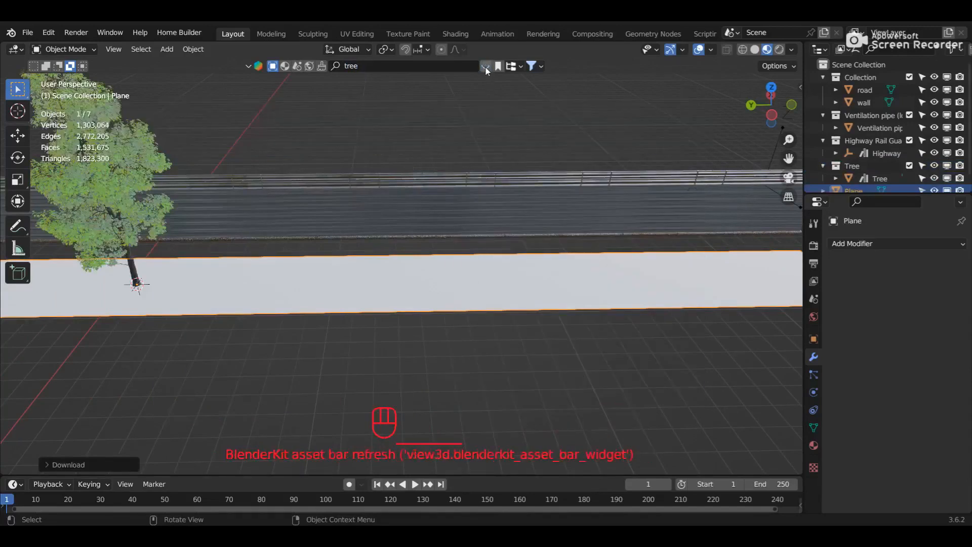
# Move the green Tree about 30.5 m in the negative Y direction, to the far end of the plane behind the wall
pyautogui.keyDown('shift'); pyautogui.moveTo(248, 210); pyautogui.dragTo(314, 203, button='middle'); pyautogui.keyUp('shift')
pyautogui.click(153, 166)
pyautogui.keyDown('shift'); pyautogui.moveTo(366, 264); pyautogui.dragTo(166, 267, button='middle'); pyautogui.keyUp('shift')
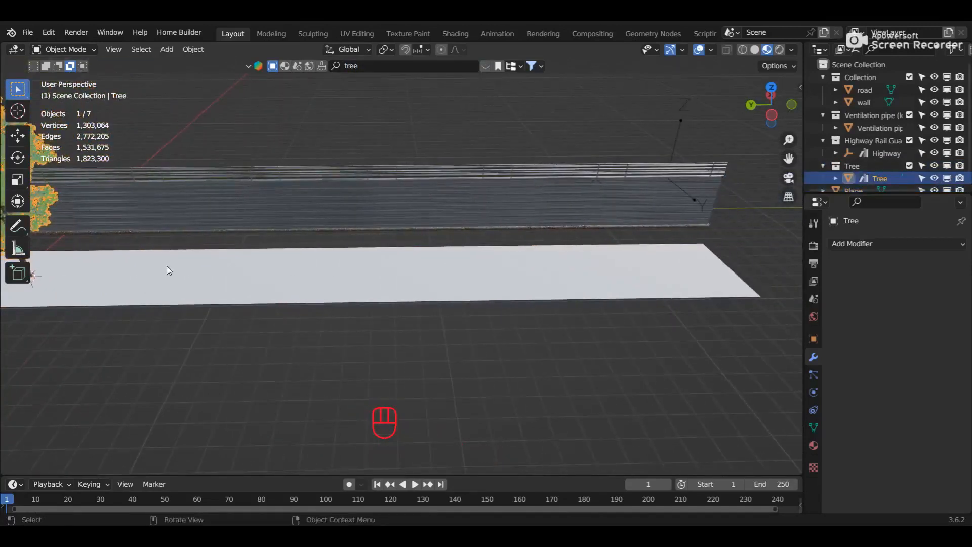
pyautogui.press('g')
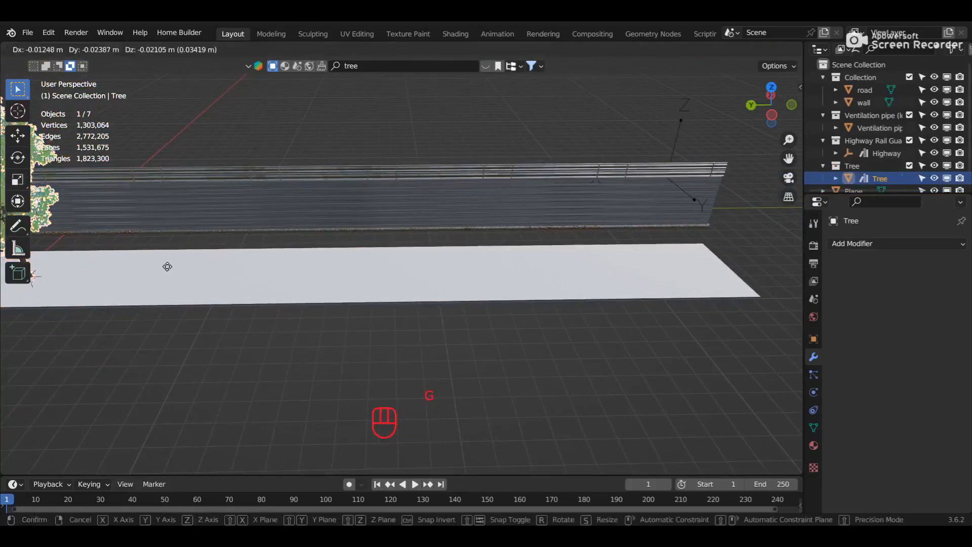
pyautogui.press('y')
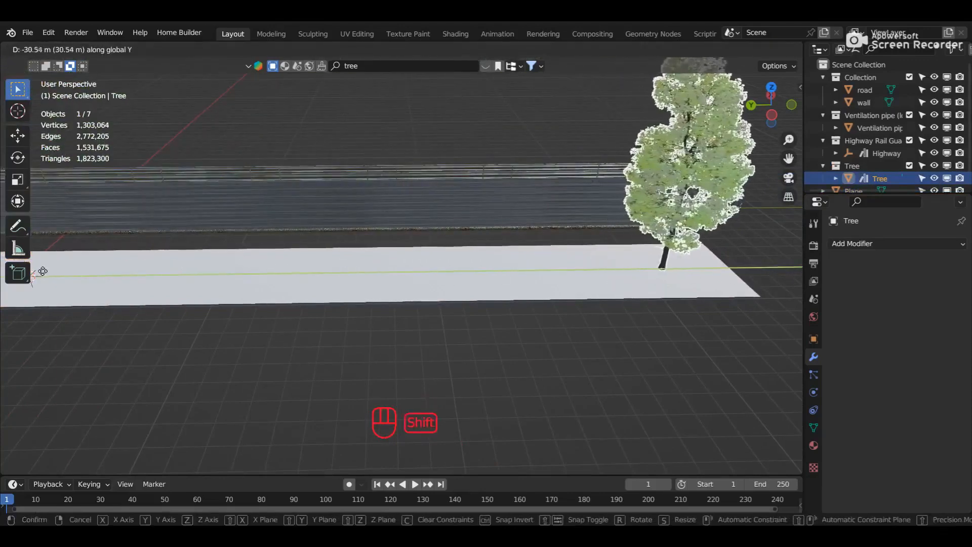
pyautogui.click(43, 271)
# Add the Birch Tree model from the BlenderKit "tree" results at the 3D cursor
pyautogui.click(486, 66)
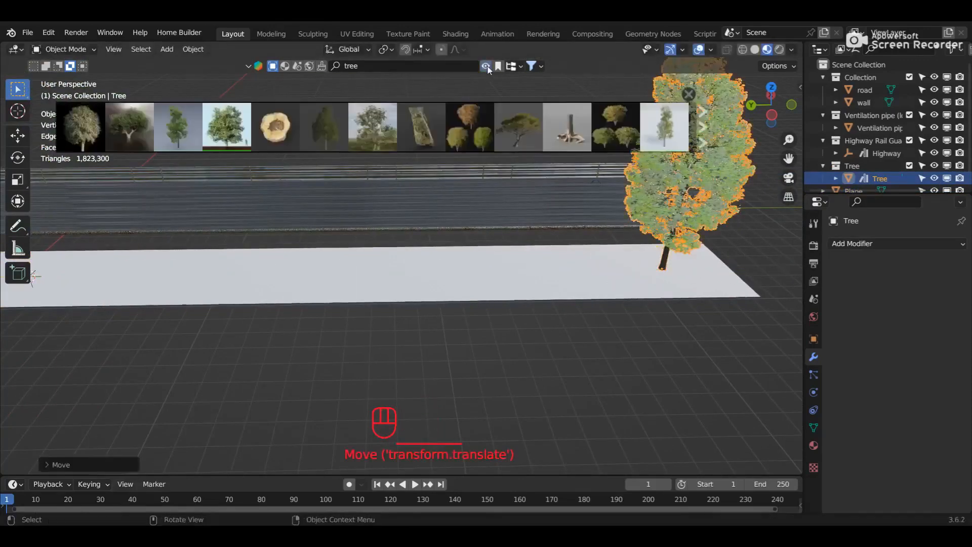
pyautogui.moveTo(320, 131)
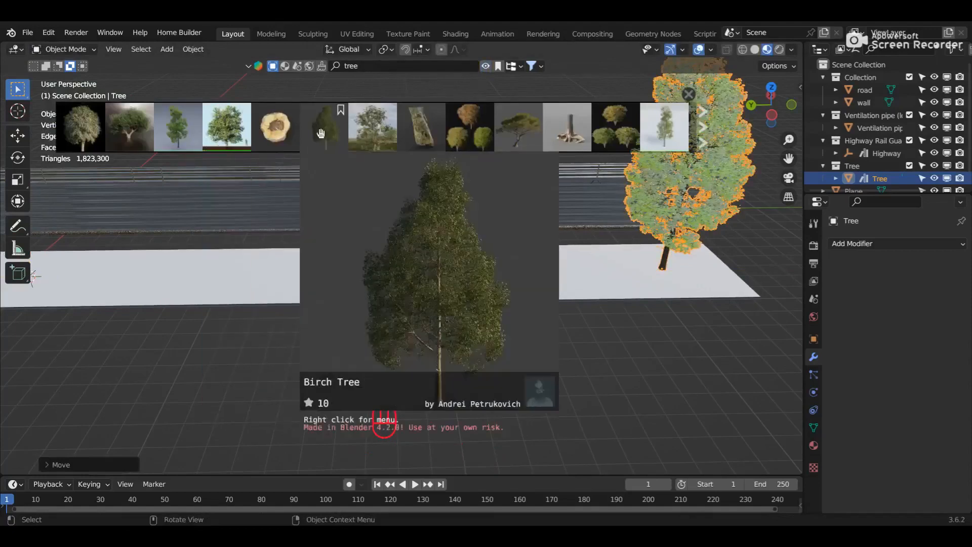
pyautogui.click(322, 133)
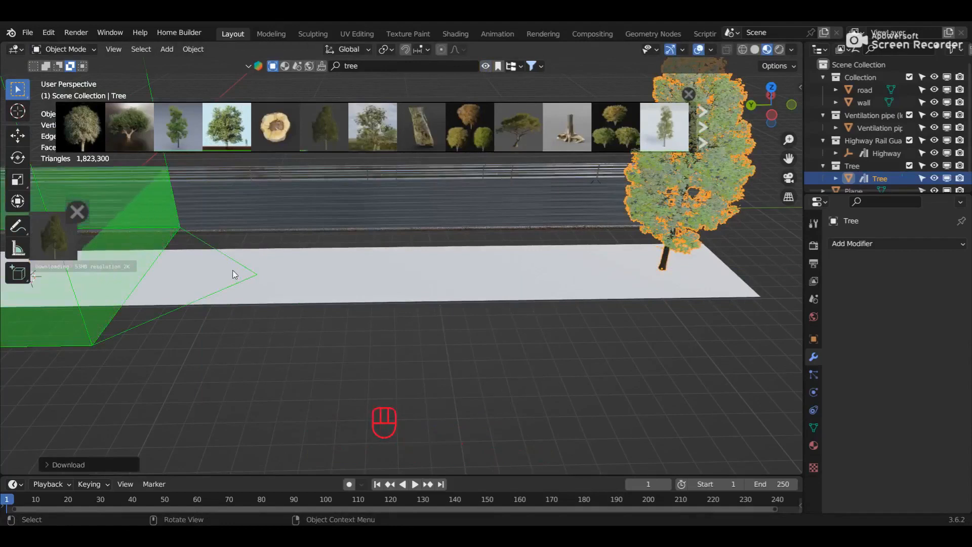
pyautogui.moveTo(235, 135)
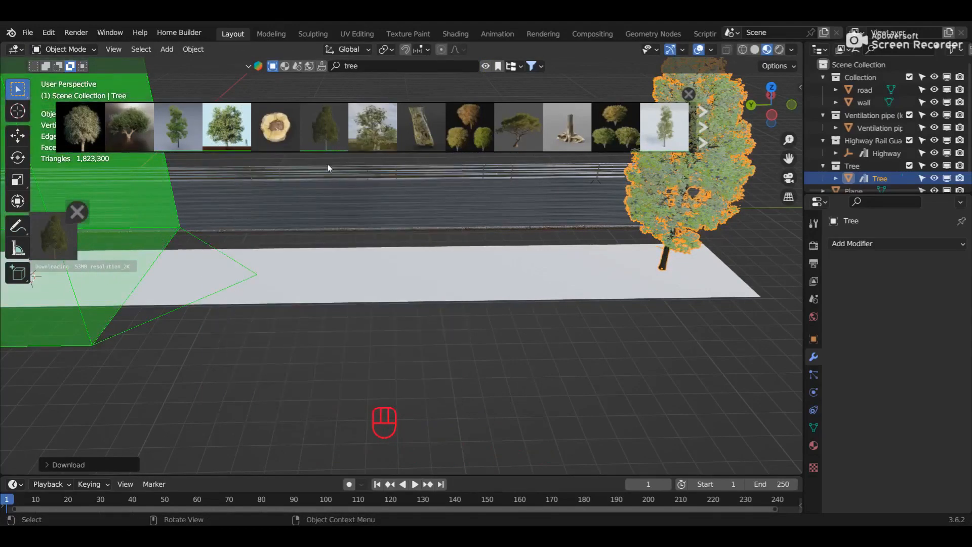
pyautogui.moveTo(330, 140)
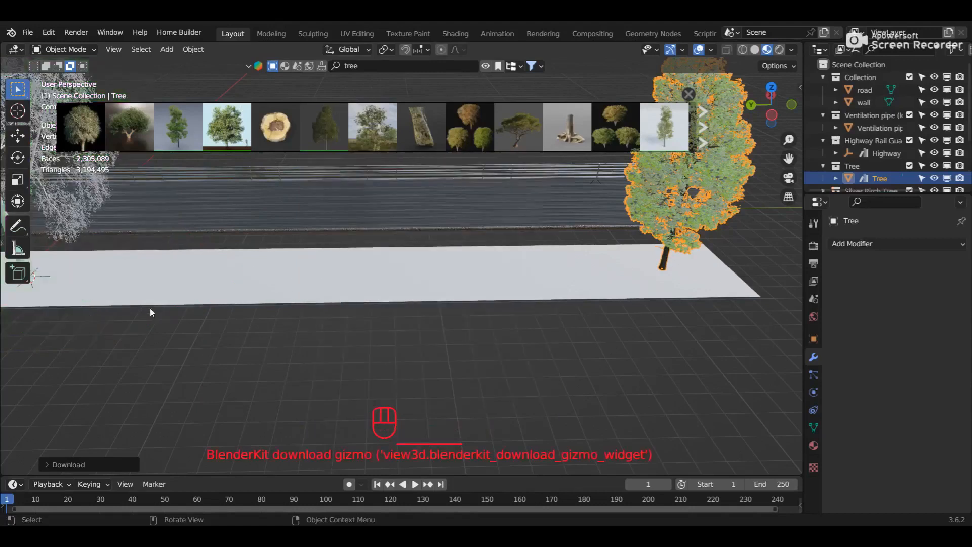
pyautogui.keyDown('shift'); pyautogui.moveTo(236, 308); pyautogui.dragTo(369, 301, button='middle'); pyautogui.keyUp('shift')
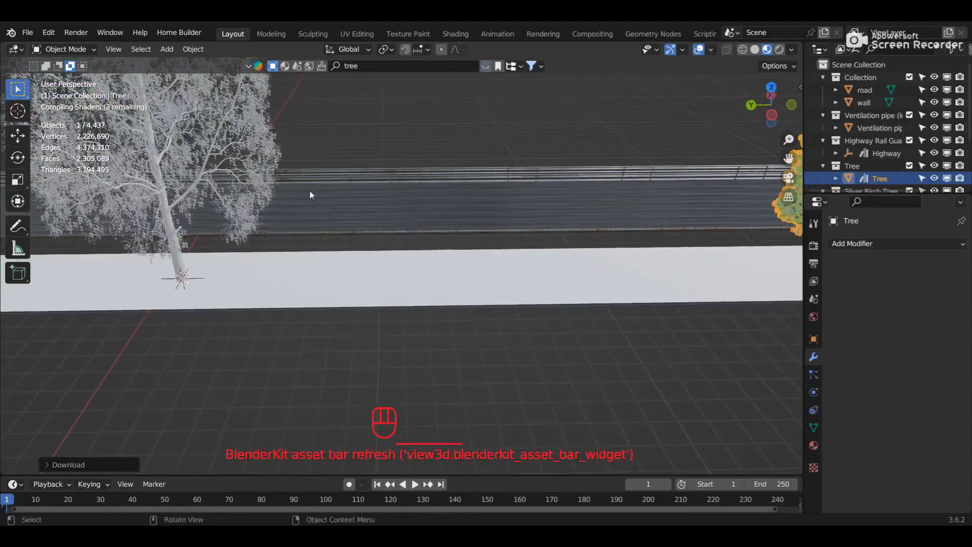
# Select the birch tree by its base object and move it about 21 m in the negative Y direction, beside the green Tree
pyautogui.scroll(5, 269, 193)
pyautogui.click(267, 190)
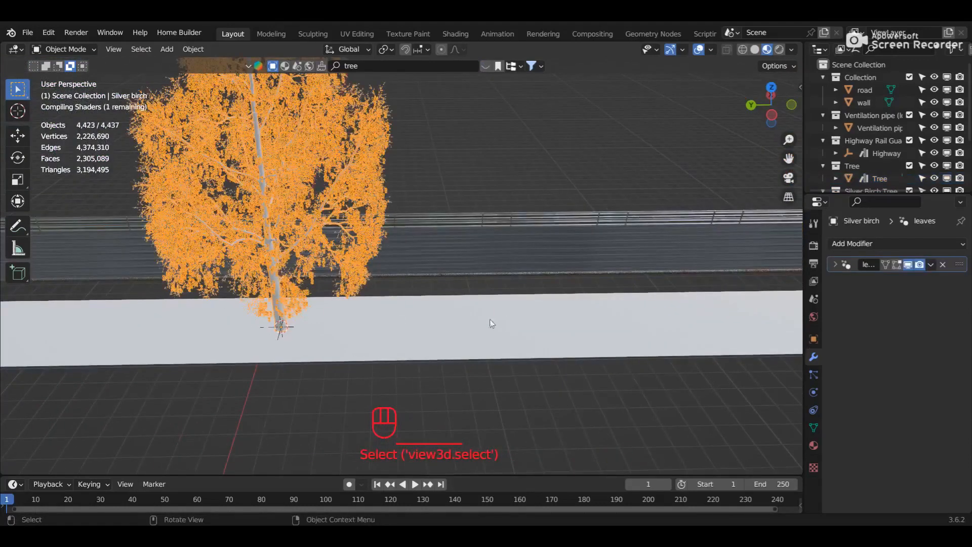
pyautogui.keyDown('shift'); pyautogui.click(160, 336); pyautogui.keyUp('shift')
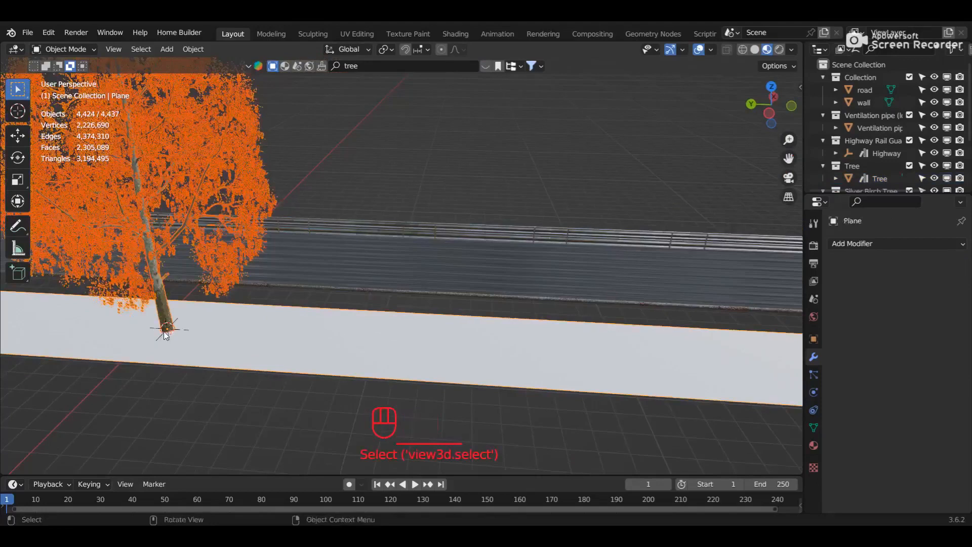
pyautogui.hotkey('ctrl', 'z')
pyautogui.keyDown('shift'); pyautogui.click(153, 330); pyautogui.keyUp('shift')
pyautogui.keyDown('shift'); pyautogui.click(187, 345); pyautogui.keyUp('shift')
pyautogui.scroll(-1, 590, 363)
pyautogui.keyDown('shift'); pyautogui.moveTo(592, 363); pyautogui.dragTo(396, 339, button='middle'); pyautogui.keyUp('shift')
pyautogui.press('g')
pyautogui.press('y')
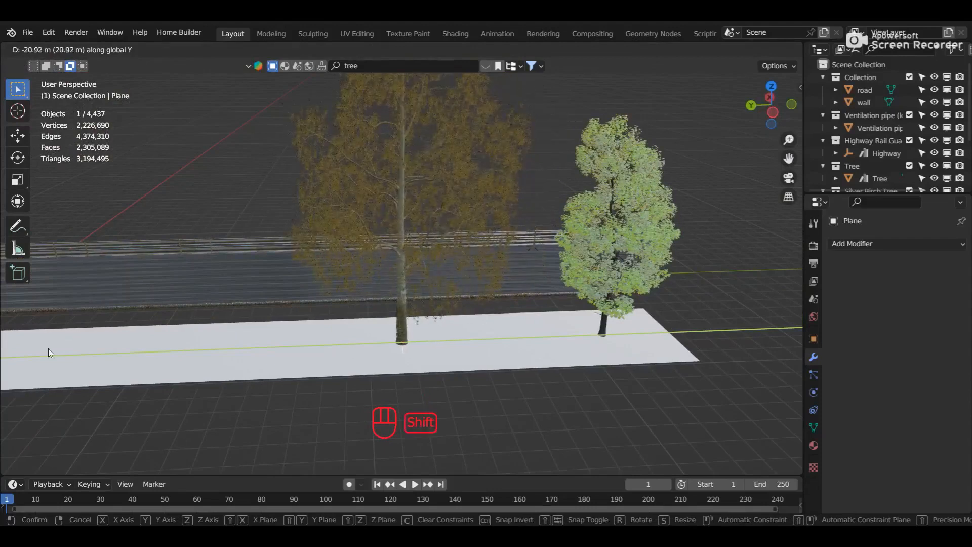
pyautogui.click(48, 348)
# Scale the birch tree down uniformly in the right orthographic view to about the height of the green Tree, then deselect it
pyautogui.keyDown('shift'); pyautogui.moveTo(99, 334); pyautogui.dragTo(151, 353, button='middle'); pyautogui.keyUp('shift')
pyautogui.scroll(1, 275, 319)
pyautogui.press('KP_3')
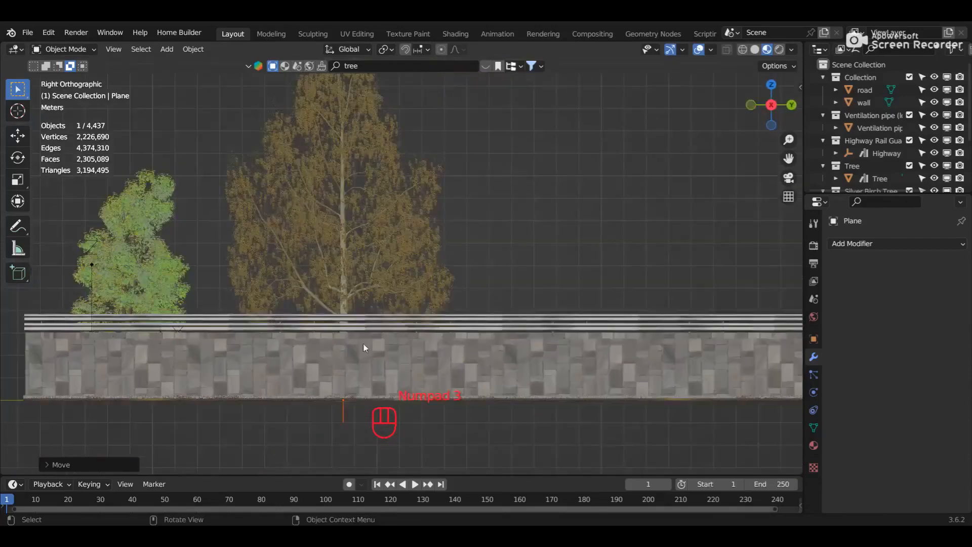
pyautogui.press('s')
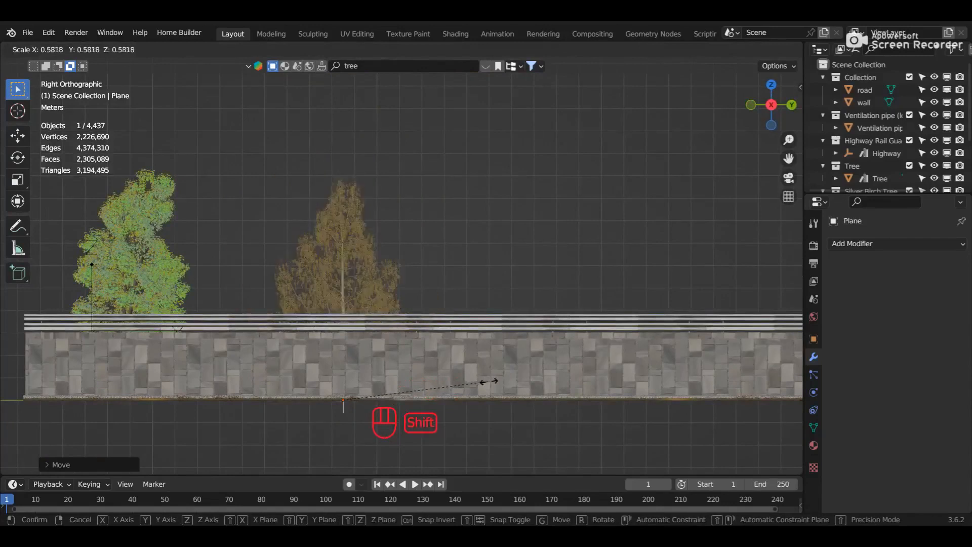
pyautogui.click(574, 383)
pyautogui.moveTo(524, 296); pyautogui.dragTo(305, 334, button='middle')
pyautogui.click(386, 395)
# Add the "Small tree with few leaves" model from the BlenderKit "tree" results at the 3D cursor
pyautogui.scroll(1, 379, 369)
pyautogui.keyDown('shift'); pyautogui.moveTo(402, 362); pyautogui.dragTo(466, 371, button='middle'); pyautogui.keyUp('shift')
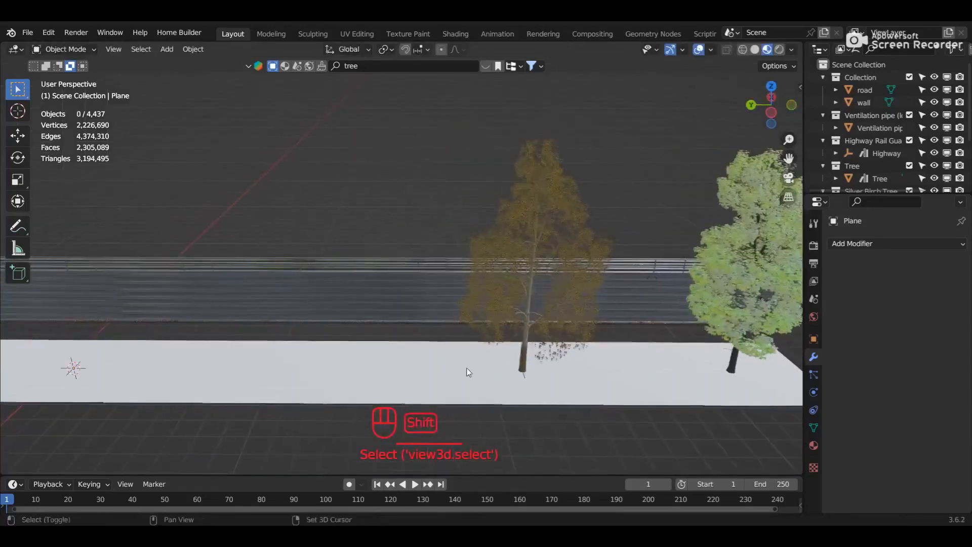
pyautogui.click(484, 65)
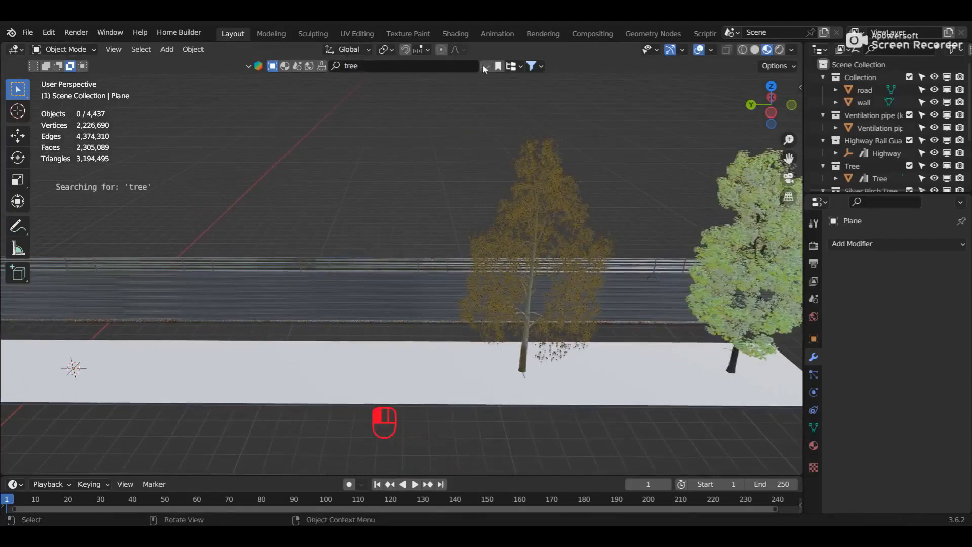
pyautogui.moveTo(396, 139)
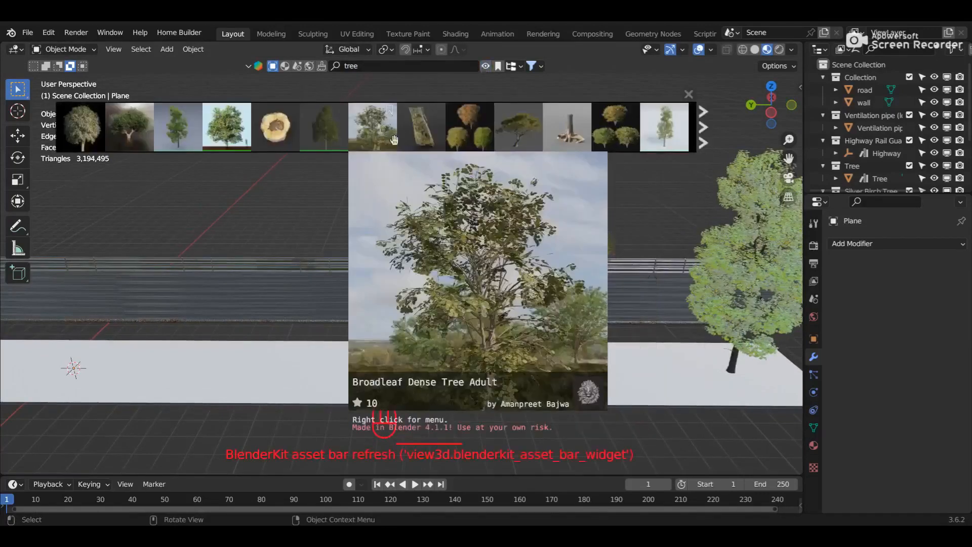
pyautogui.moveTo(661, 137)
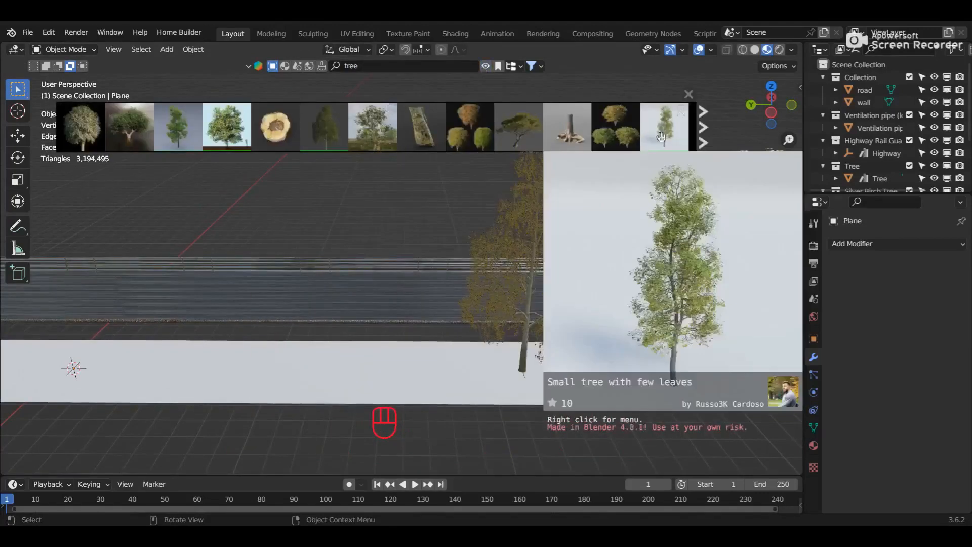
pyautogui.moveTo(661, 137); pyautogui.dragTo(703, 181)
pyautogui.keyDown('shift'); pyautogui.moveTo(169, 344); pyautogui.dragTo(347, 334, button='middle'); pyautogui.keyUp('shift')
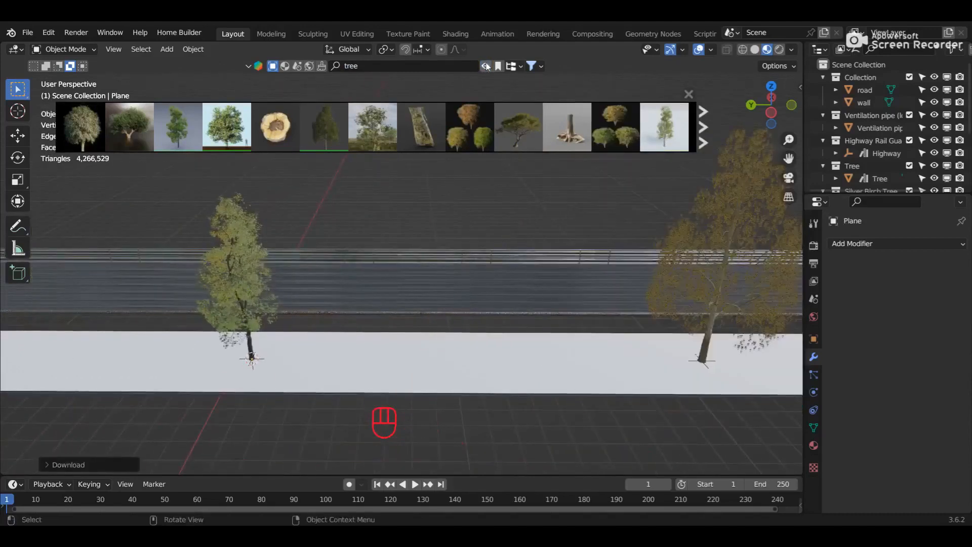
pyautogui.click(688, 94)
# Move the small tree with few leaves in the negative Y direction, closer to the birch tree
pyautogui.click(253, 361)
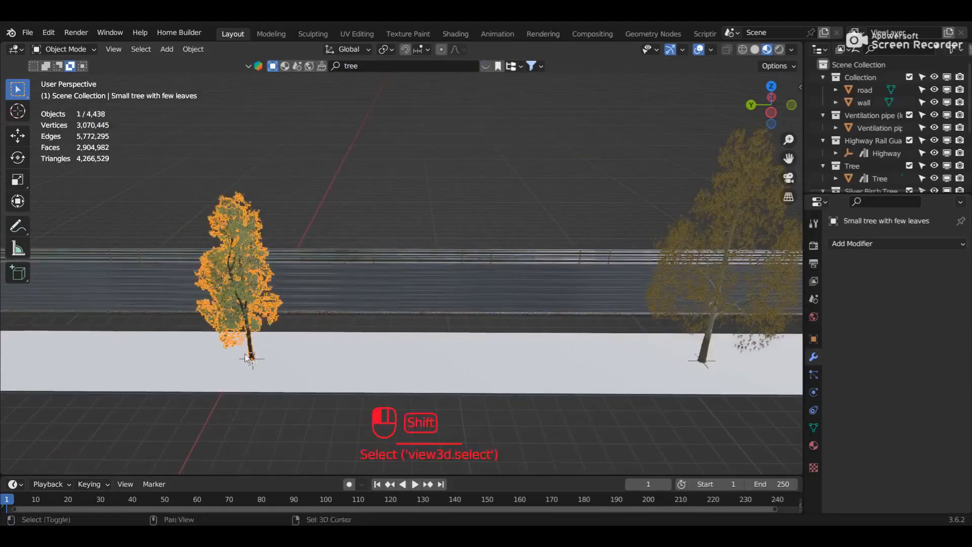
pyautogui.keyDown('shift'); pyautogui.click(258, 364); pyautogui.keyUp('shift')
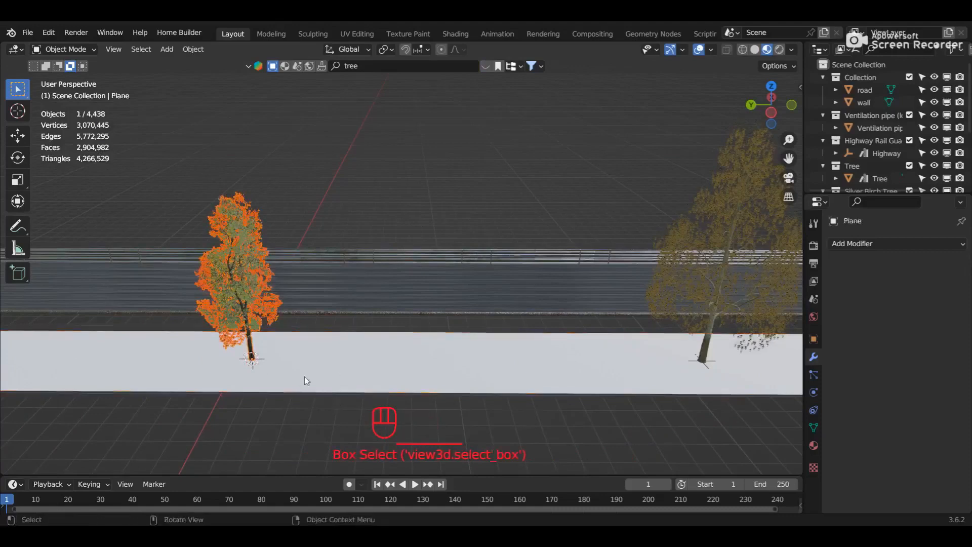
pyautogui.press('y')
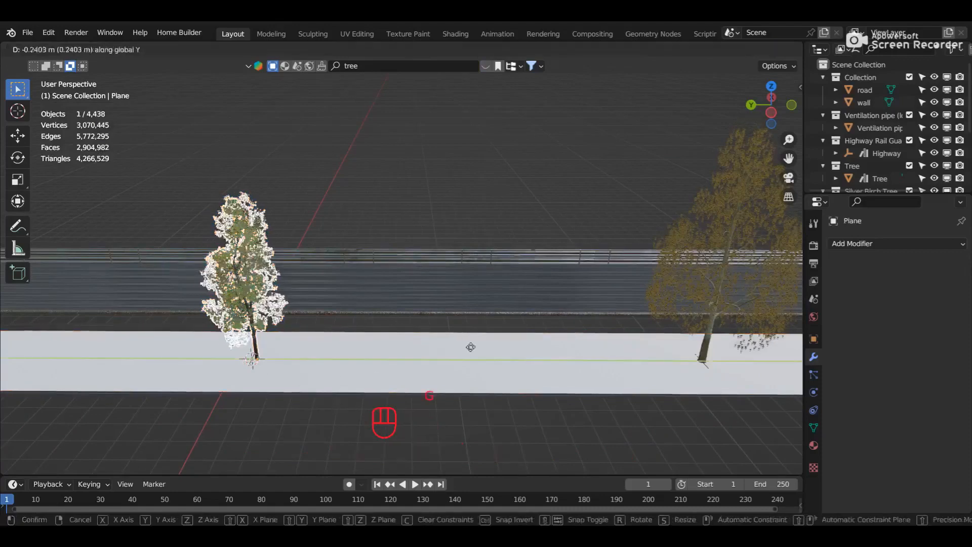
pyautogui.click(334, 387)
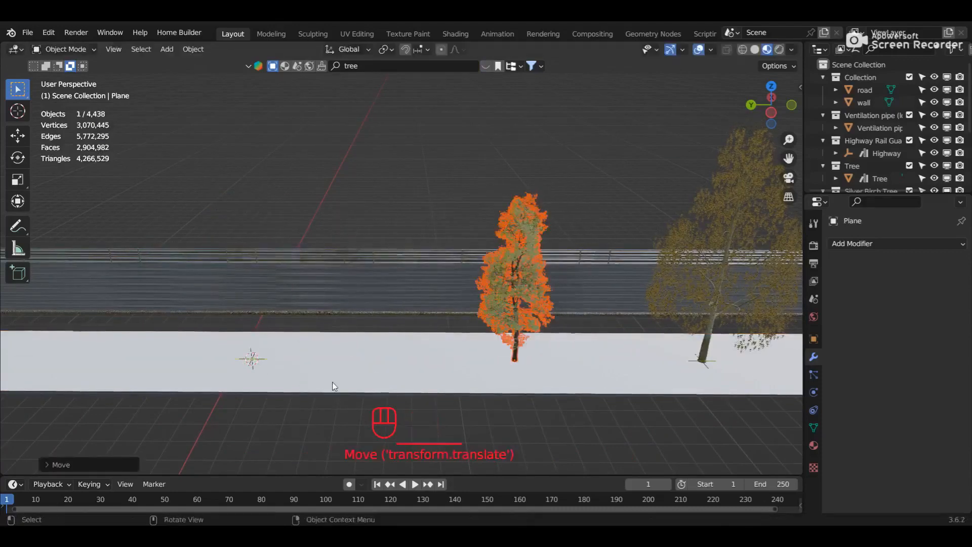
# Scale the small tree with few leaves up uniformly in the right orthographic view, slightly taller than the birch
pyautogui.press('KP_3')
pyautogui.press('s')
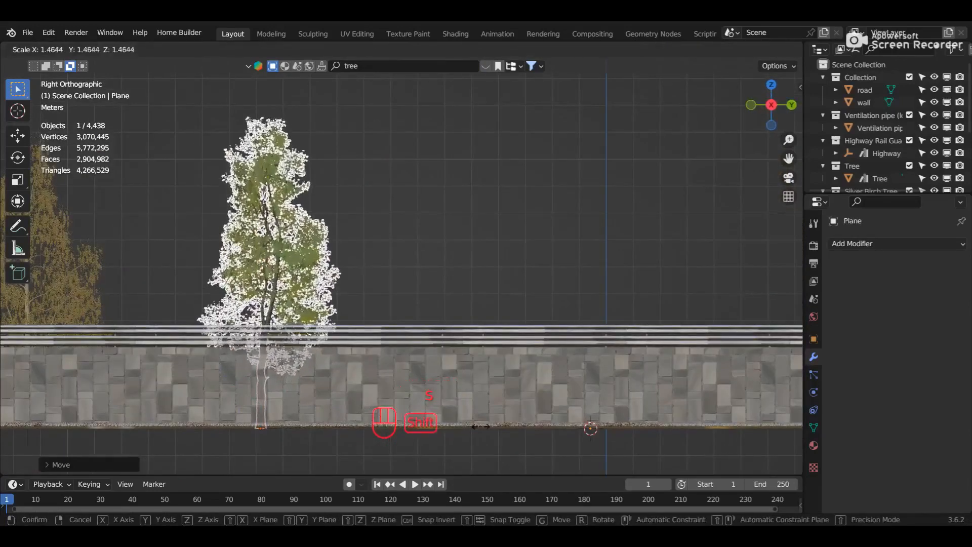
pyautogui.click(396, 418)
# Duplicate the green Tree and place the copy along Y on the other side of the dark tree
pyautogui.moveTo(387, 298); pyautogui.dragTo(84, 321, button='middle')
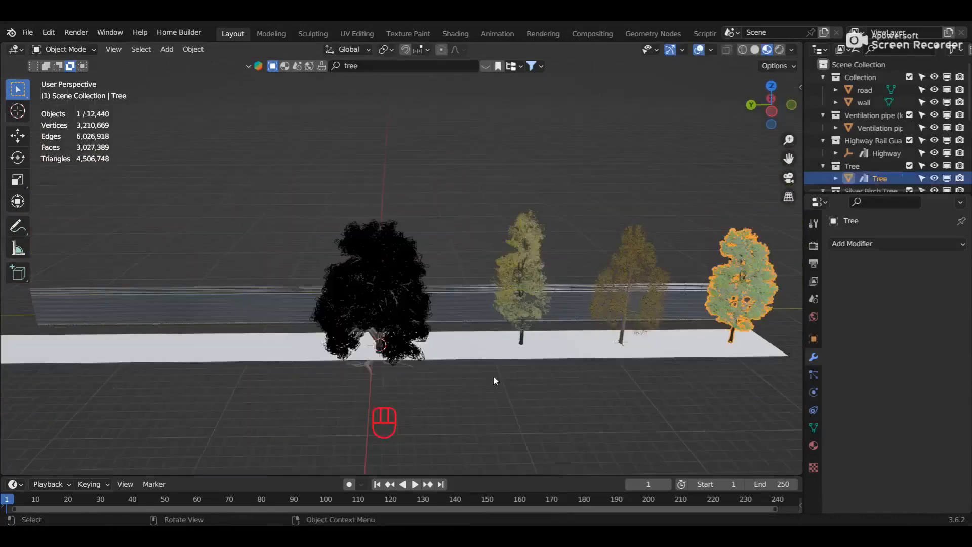
pyautogui.hotkey('shift', 'd')
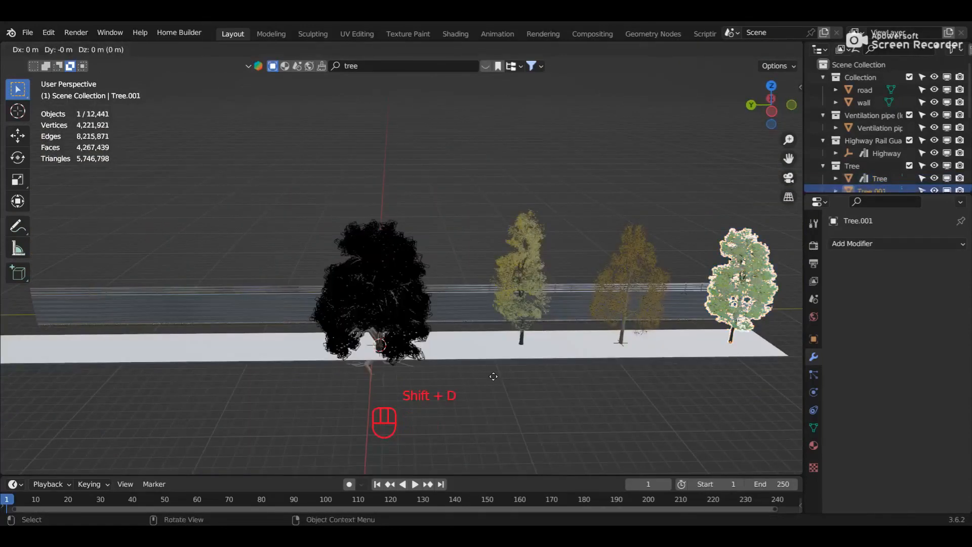
pyautogui.press('y')
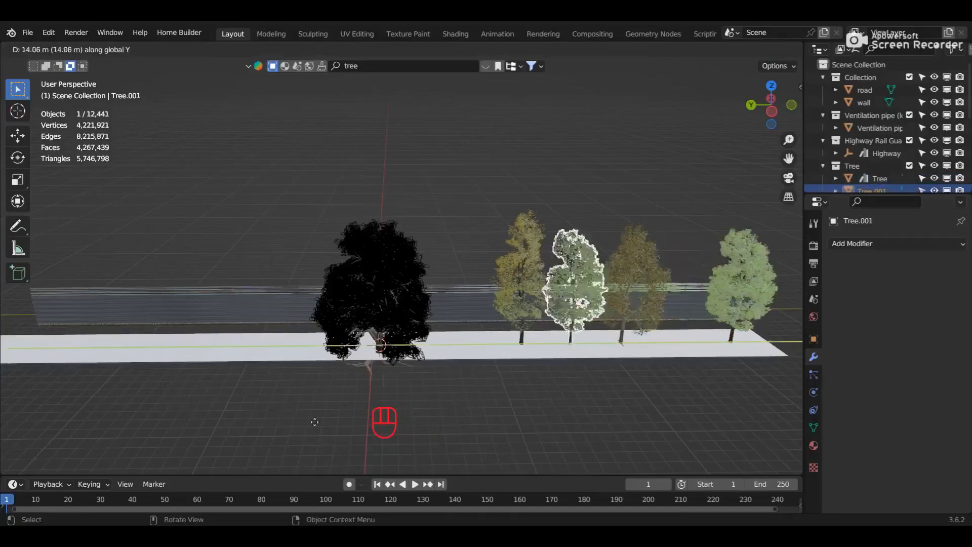
pyautogui.click(706, 461)
# Duplicate the small tree with few leaves and place the copy along Y beyond the duplicated green Tree
pyautogui.click(529, 296)
pyautogui.click(528, 284)
pyautogui.click(546, 306)
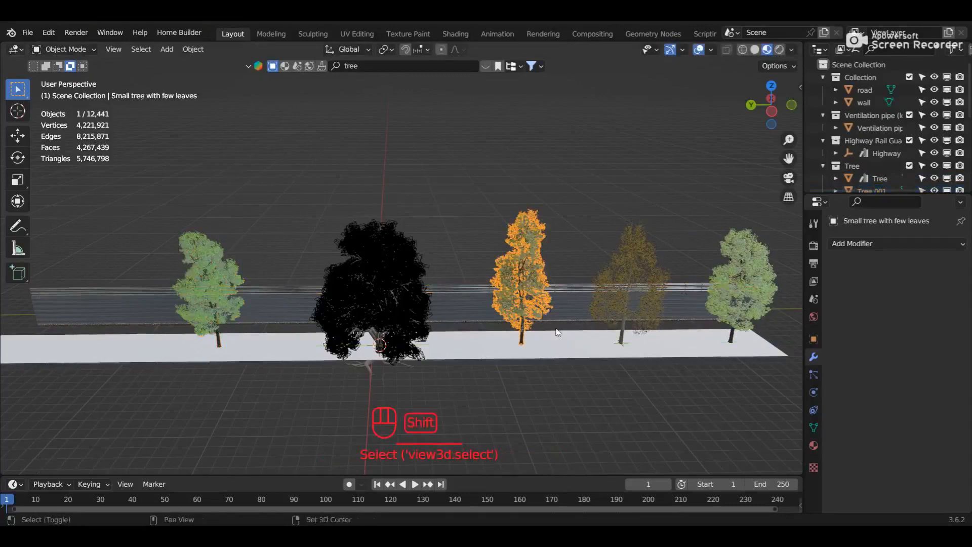
pyautogui.hotkey('shift', 'd')
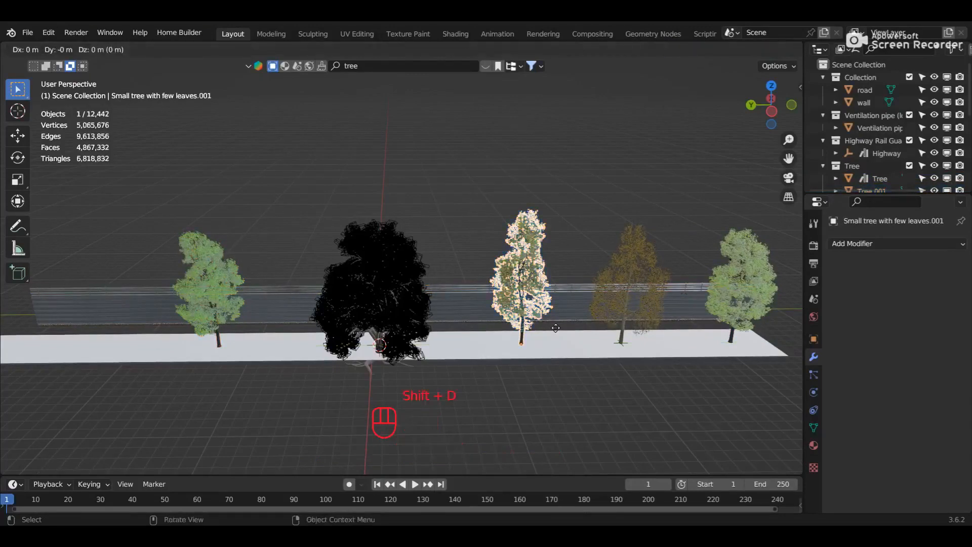
pyautogui.press('y')
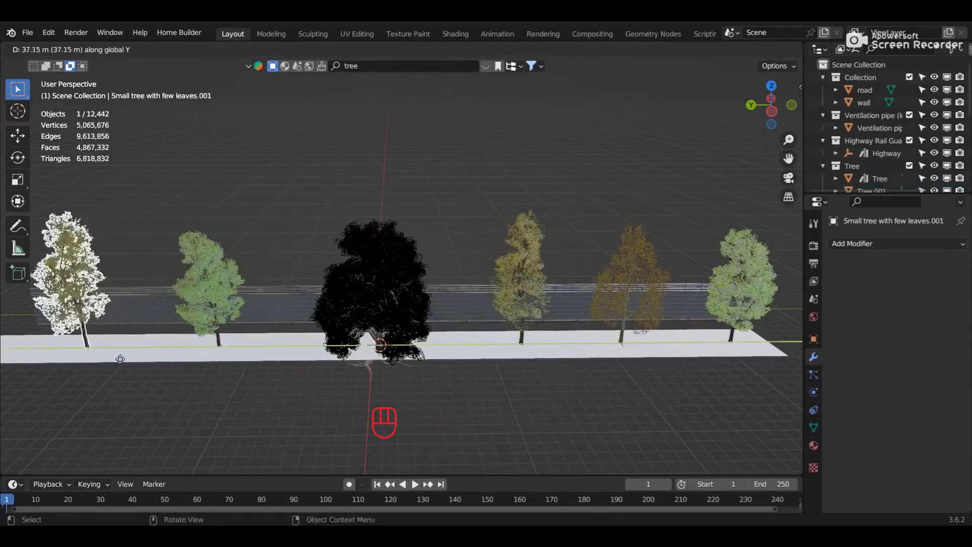
pyautogui.click(99, 364)
# Rotate the duplicated small tree and the duplicated green Tree 90 degrees each around the Z axis
pyautogui.scroll(5, 241, 371)
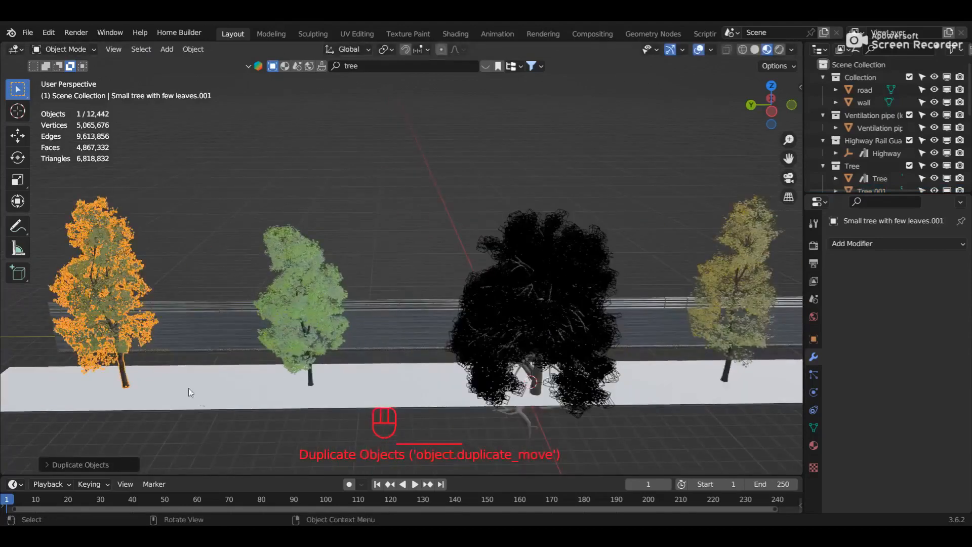
pyautogui.write('rz90')
pyautogui.press('Return')
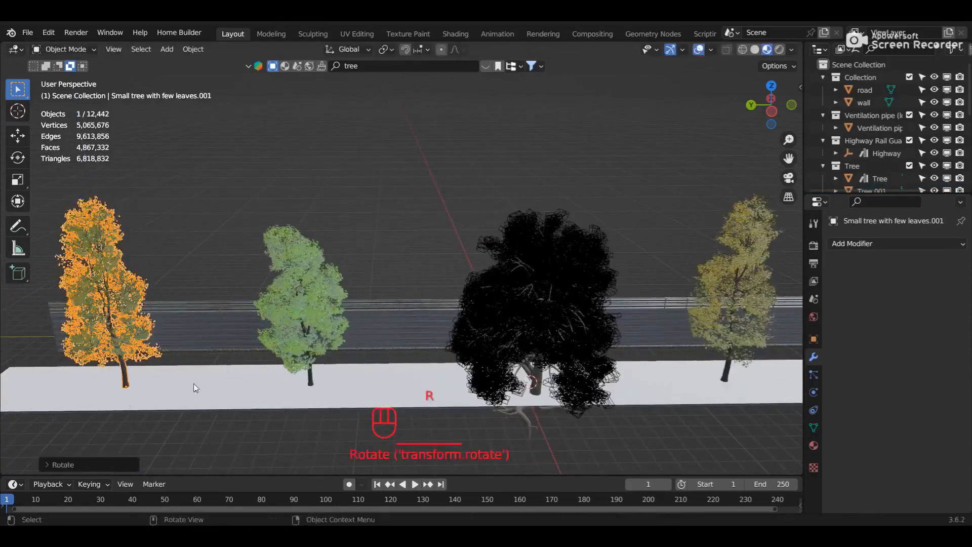
pyautogui.click(311, 345)
pyautogui.write('rz90')
pyautogui.press('Return')
# Search the BlenderKit models for "street light" and add the tall street lamp with a horizontal arm at the 3D cursor
pyautogui.moveTo(241, 370); pyautogui.dragTo(507, 369, button='middle')
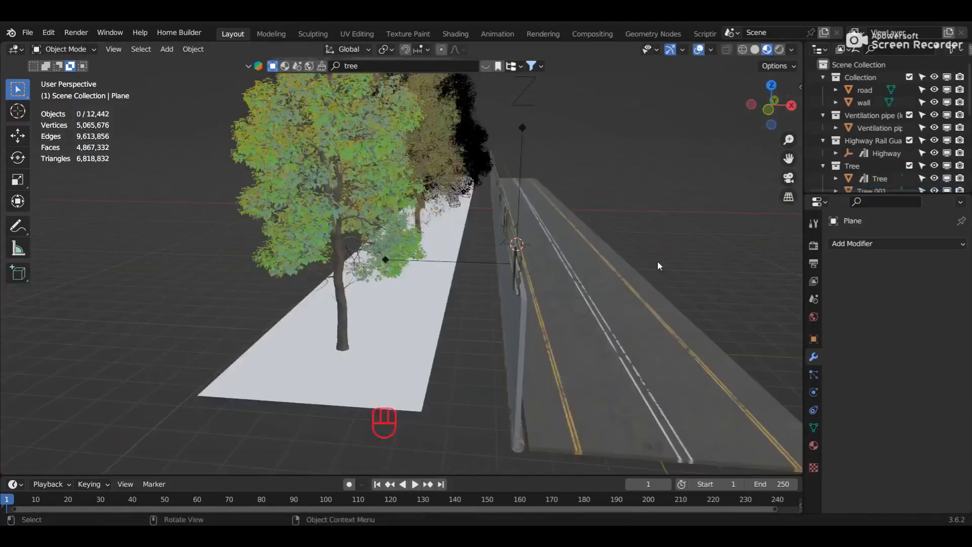
pyautogui.click(376, 63)
pyautogui.press('Return')
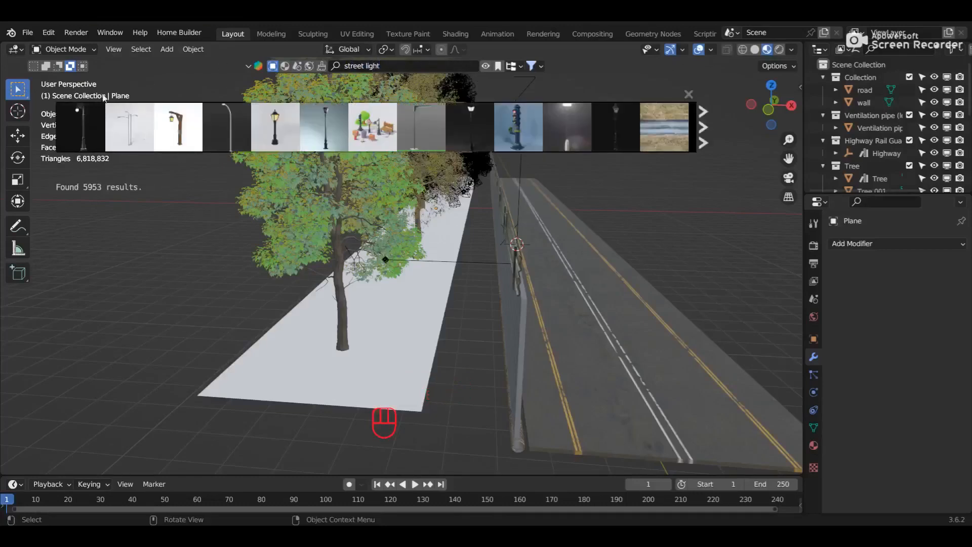
pyautogui.moveTo(419, 143)
pyautogui.moveTo(419, 143); pyautogui.dragTo(527, 87)
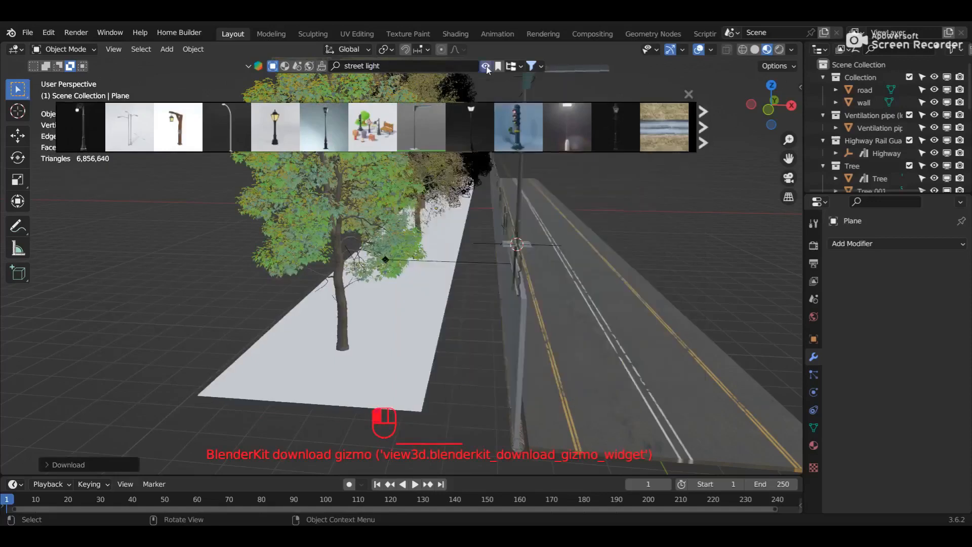
# Move the street lamp along X so it stands between the side wall and the row of trees
pyautogui.moveTo(547, 226); pyautogui.dragTo(601, 312, button='middle')
pyautogui.press('g')
pyautogui.press('x')
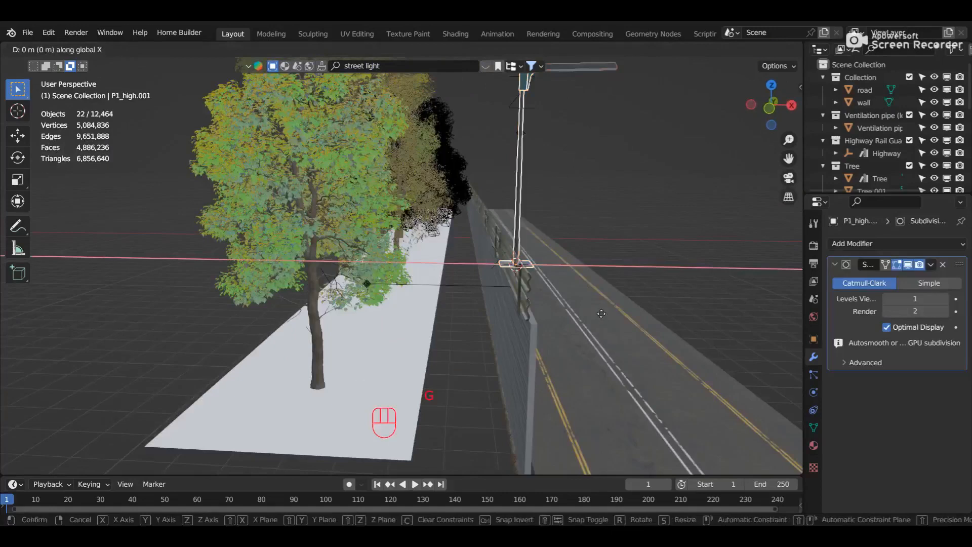
pyautogui.click(563, 340)
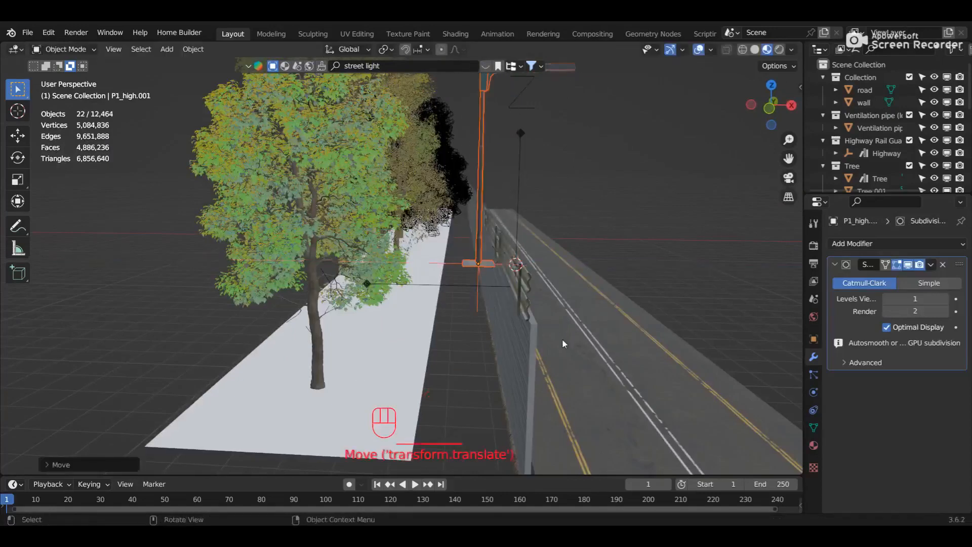
# Lower the street lamp about 3.4 m along Z onto the ground and shift it along X closer to the wall
pyautogui.press('KP_1')
pyautogui.press('g')
pyautogui.press('z')
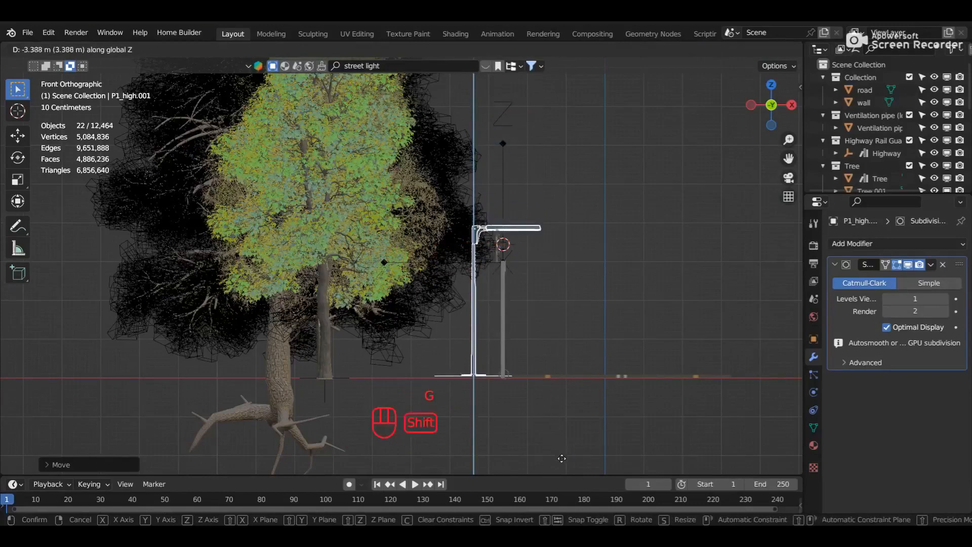
pyautogui.click(560, 457)
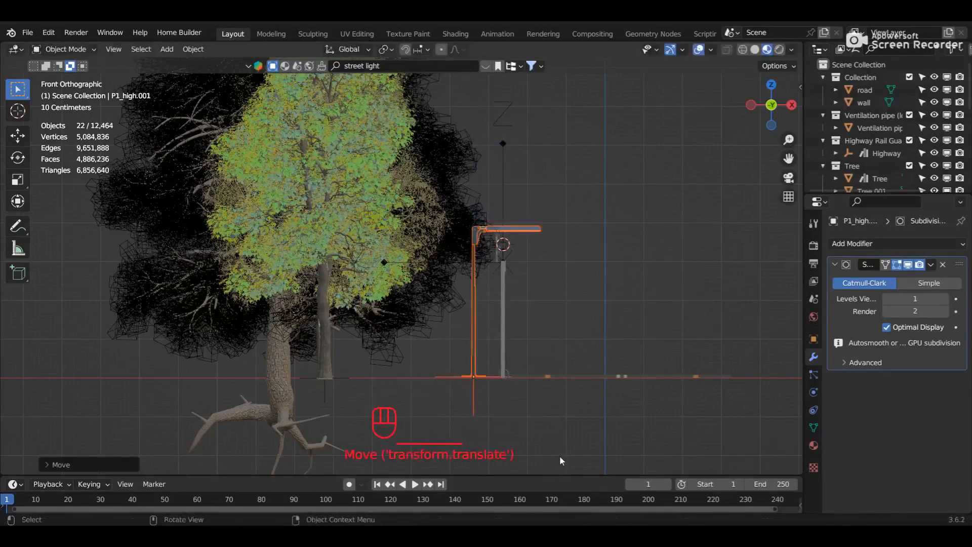
pyautogui.press('g')
pyautogui.press('x')
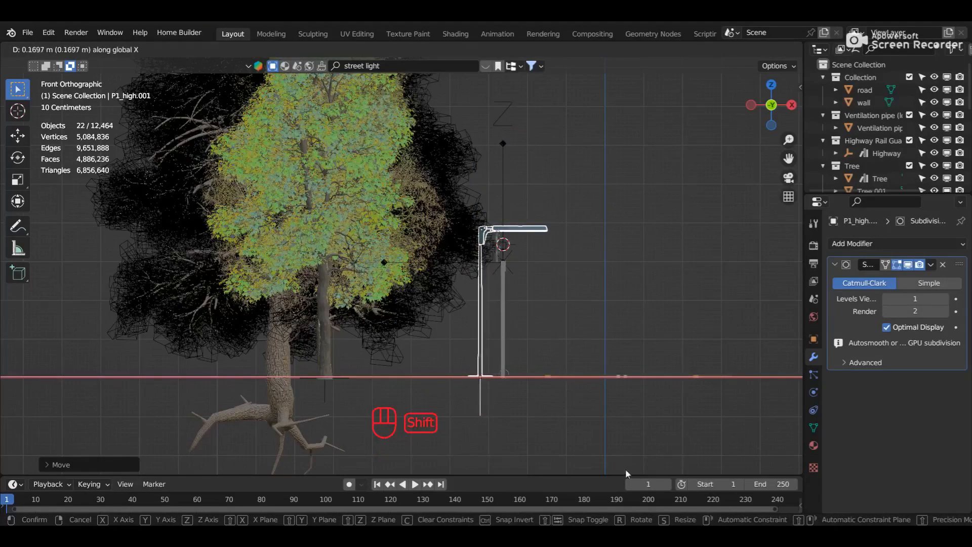
pyautogui.click(625, 469)
pyautogui.moveTo(618, 403); pyautogui.dragTo(553, 342, button='middle')
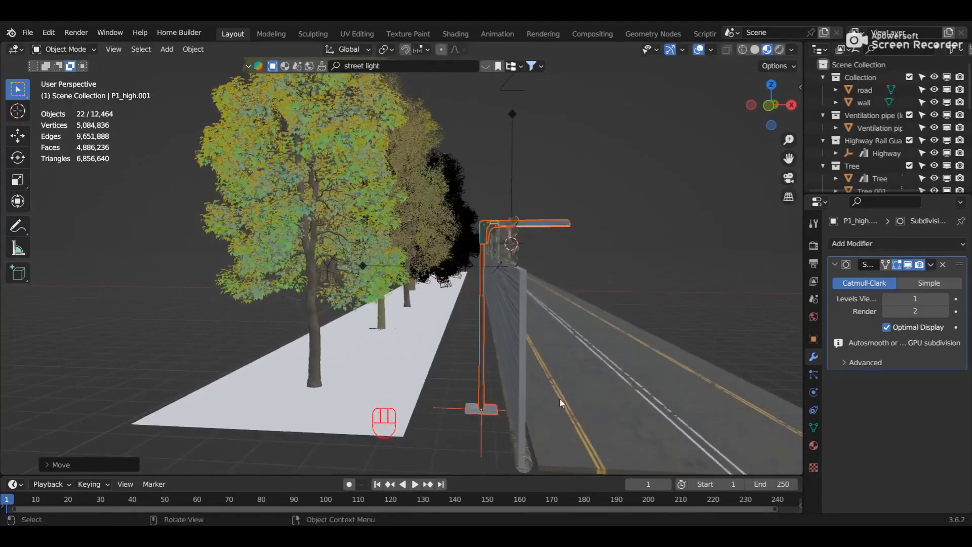
# Scale the street lamp up along Z so it rises well above the wall and rail guard
pyautogui.press('KP_1')
pyautogui.scroll(2, 567, 403)
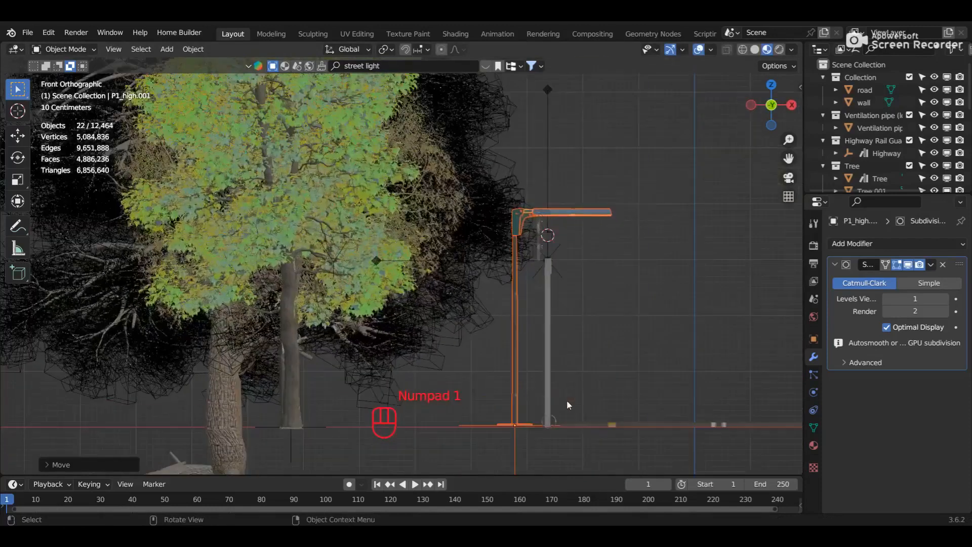
pyautogui.press('s')
pyautogui.press('z')
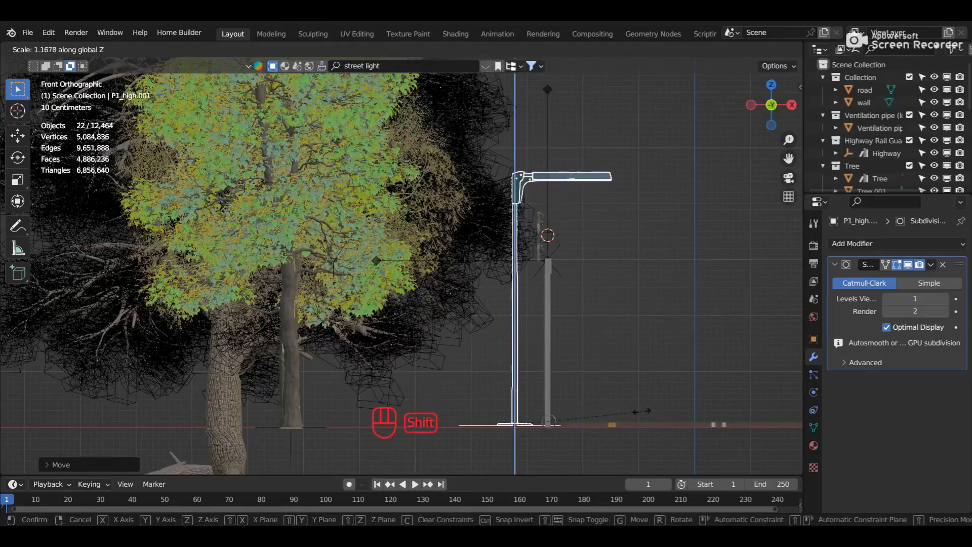
pyautogui.click(654, 375)
pyautogui.moveTo(655, 374); pyautogui.dragTo(635, 390, button='middle')
pyautogui.press('KP_1')
pyautogui.press('s')
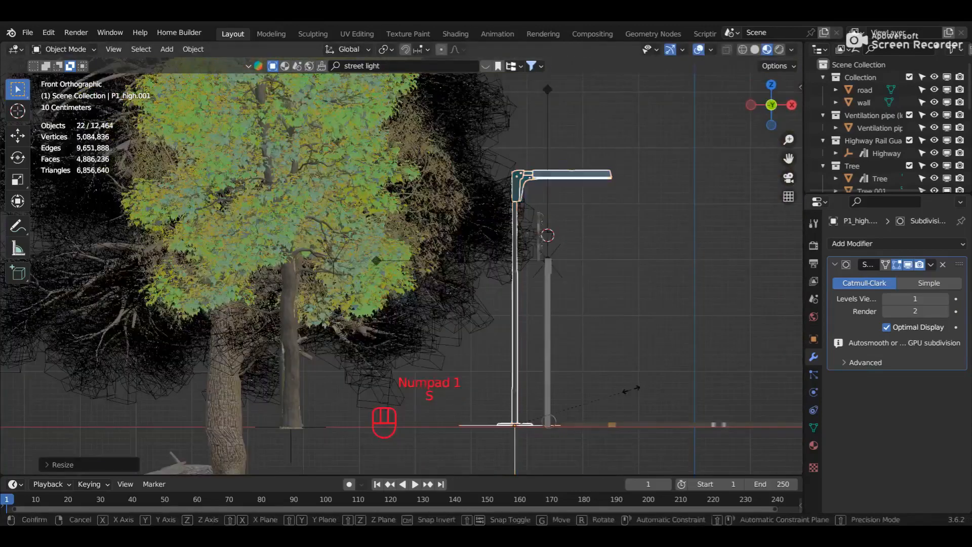
pyautogui.press('z')
pyautogui.click(727, 387)
# Duplicate the street lamp and place the copy about 5 m away along Y beside the first green tree
pyautogui.moveTo(703, 387); pyautogui.dragTo(406, 333, button='middle')
pyautogui.hotkey('shift', 'd')
pyautogui.press('y')
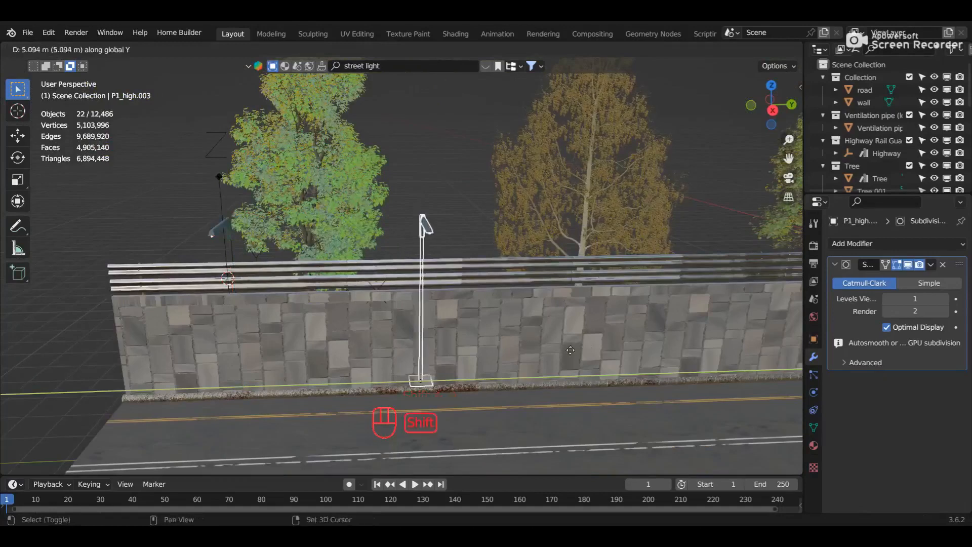
pyautogui.click(570, 350)
# Duplicate the second street lamp along Y and adjust the copy's position in front of the brown tree
pyautogui.keyDown('shift'); pyautogui.moveTo(570, 350); pyautogui.dragTo(398, 354, button='middle'); pyautogui.keyUp('shift')
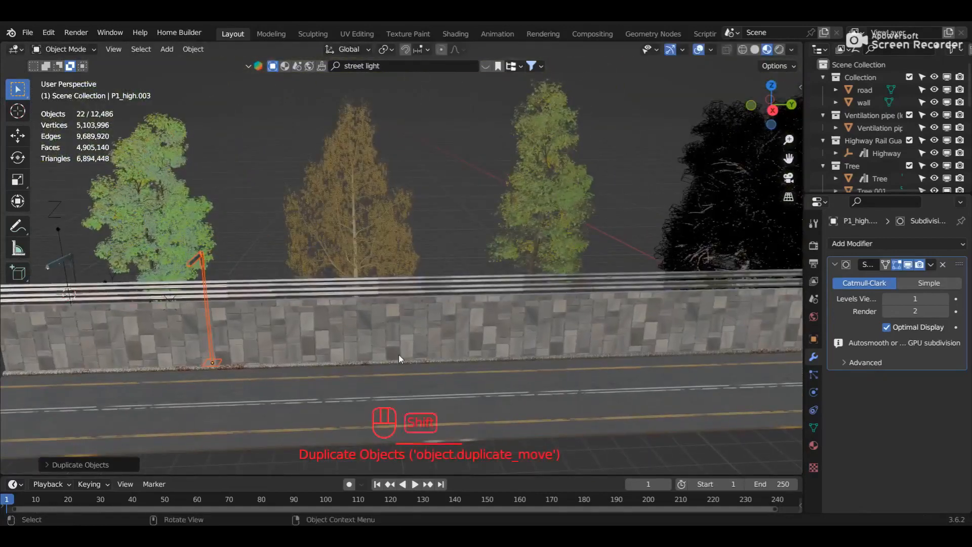
pyautogui.hotkey('shift', 'd')
pyautogui.press('y')
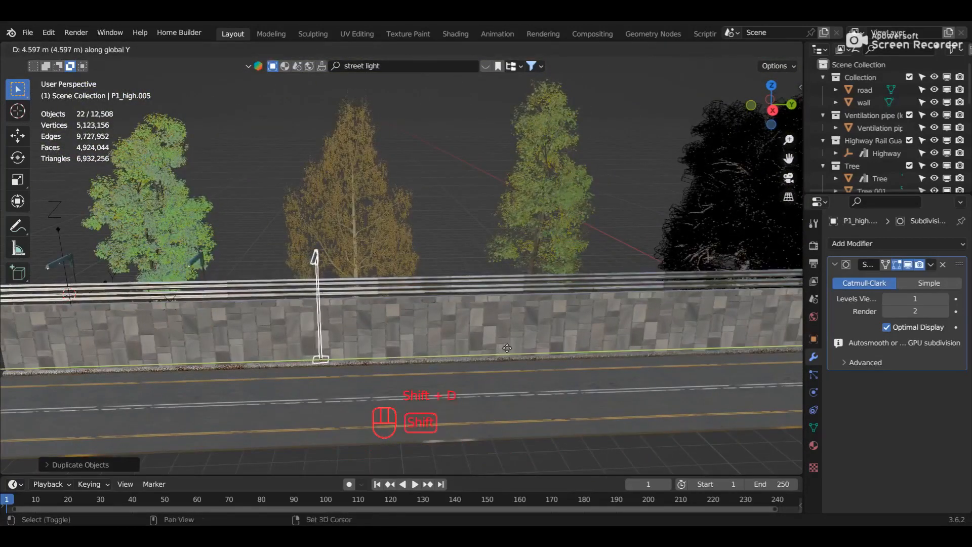
pyautogui.click(509, 351)
pyautogui.keyDown('shift'); pyautogui.moveTo(451, 336); pyautogui.dragTo(614, 312, button='middle'); pyautogui.keyUp('shift')
pyautogui.press('g')
pyautogui.press('y')
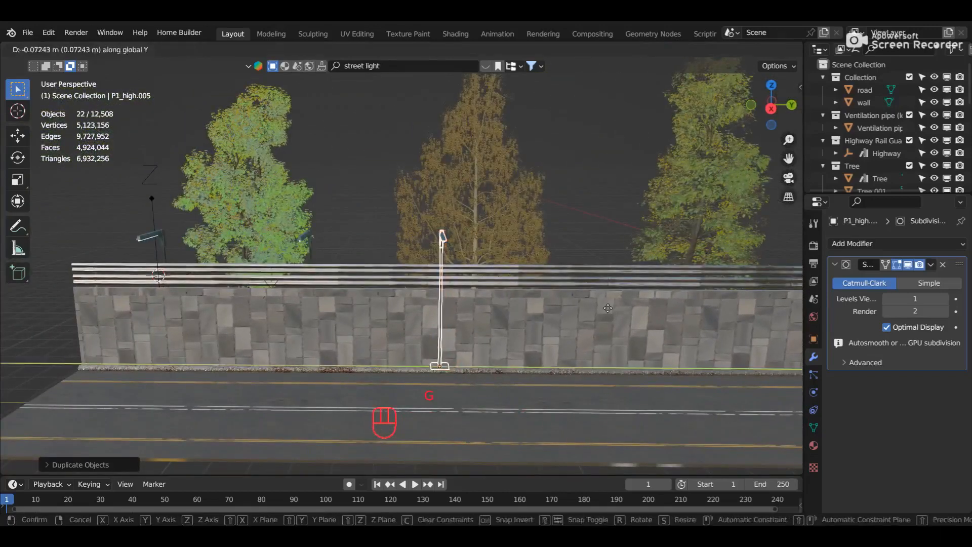
pyautogui.click(660, 310)
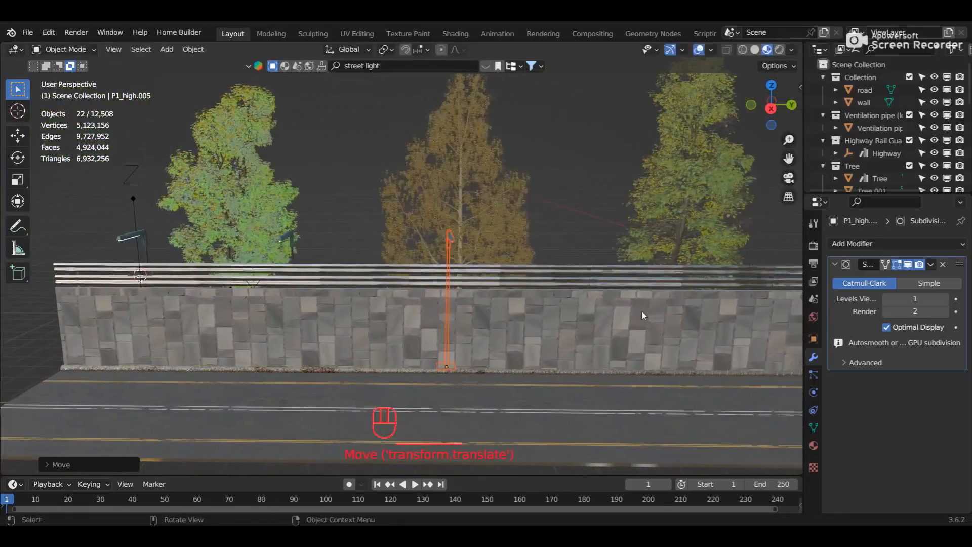
# Continue the street lamp row by duplicating the last lamp along Y twice, past the brown tree toward the dark tree
pyautogui.press('KP_1')
pyautogui.press('KP_3')
pyautogui.keyDown('shift'); pyautogui.moveTo(633, 312); pyautogui.dragTo(484, 318, button='middle'); pyautogui.keyUp('shift')
pyautogui.hotkey('shift', 'd')
pyautogui.press('y')
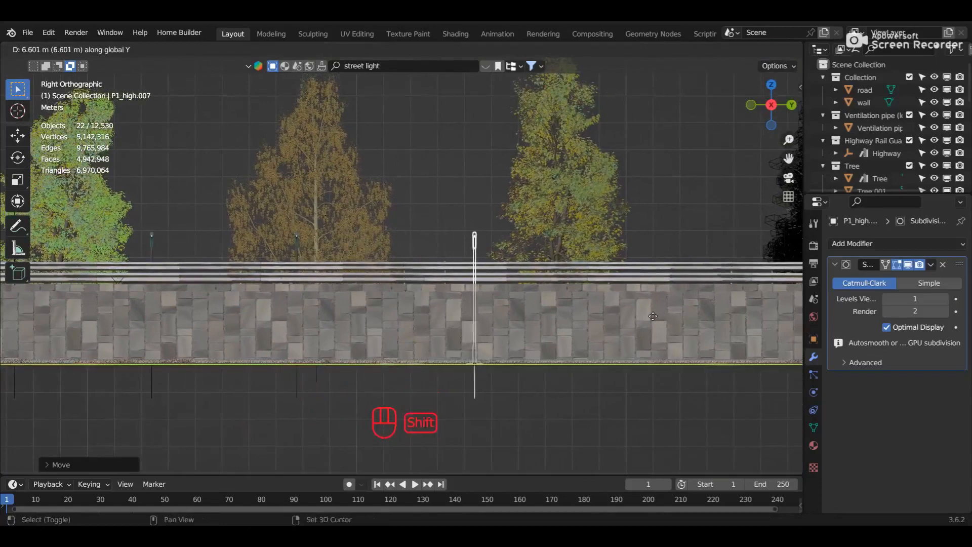
pyautogui.keyDown('shift'); pyautogui.moveTo(628, 323); pyautogui.dragTo(293, 324, button='middle'); pyautogui.keyUp('shift')
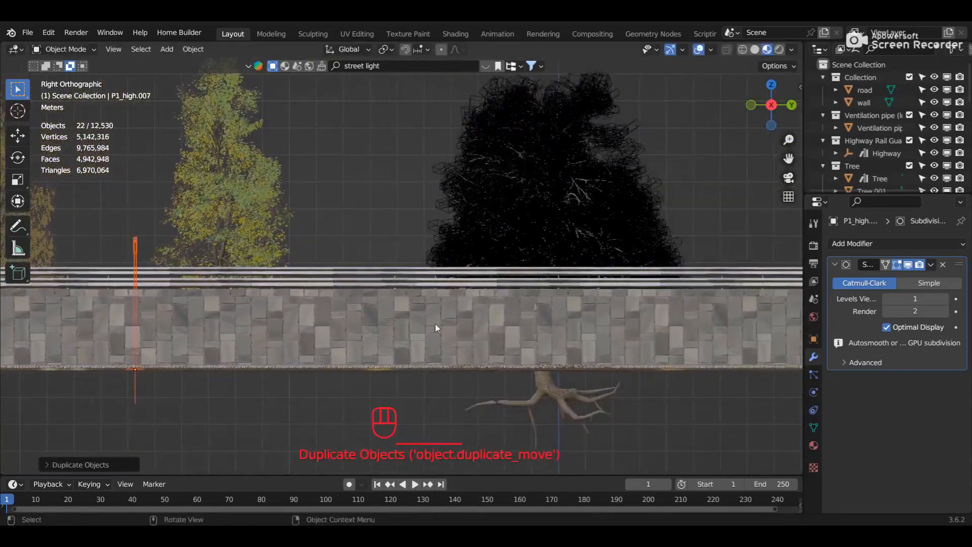
pyautogui.hotkey('shift', 'd')
pyautogui.press('y')
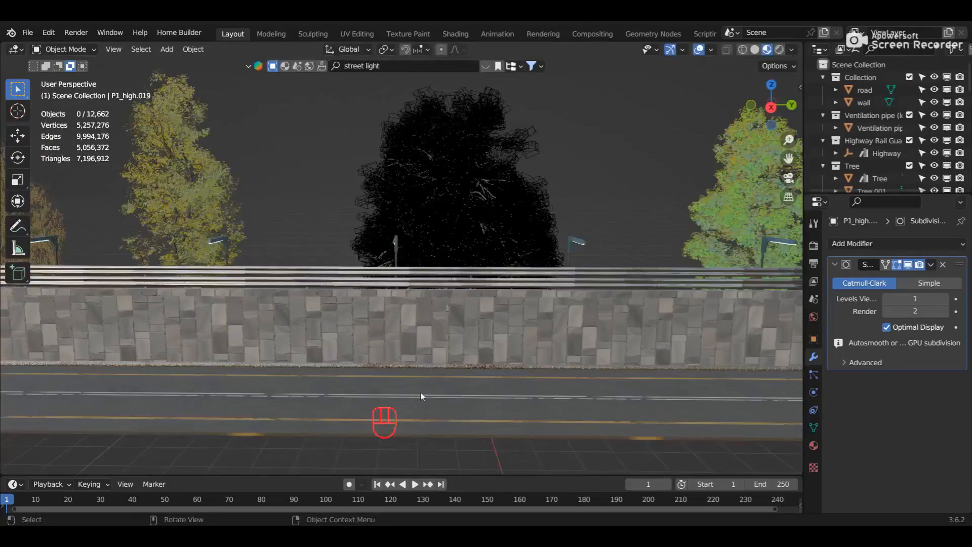
# Paste the copied overhead sign gantry into the scene so it spans the road
pyautogui.moveTo(421, 391); pyautogui.dragTo(451, 289, button='middle')
pyautogui.rightClick(407, 321)
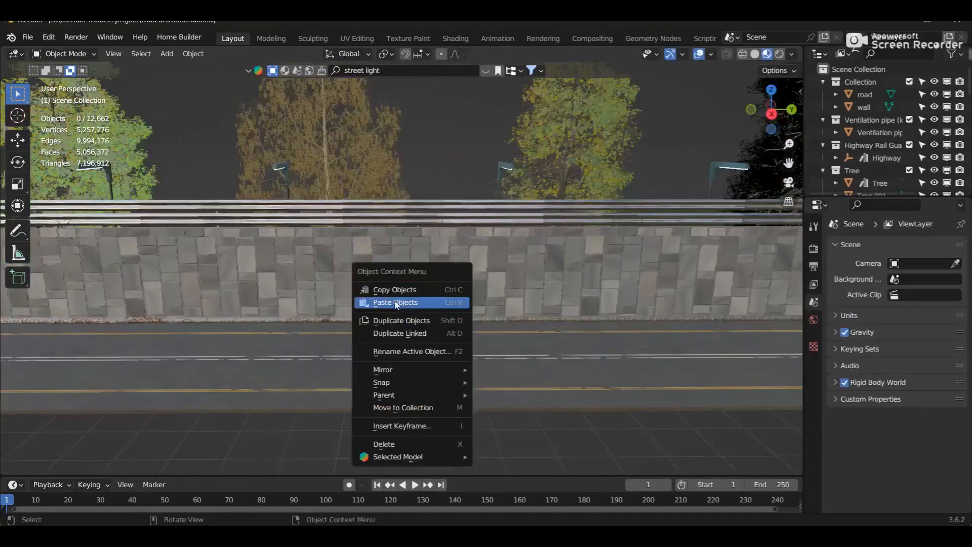
pyautogui.click(395, 303)
pyautogui.scroll(-4, 435, 334)
pyautogui.keyDown('shift'); pyautogui.moveTo(564, 349); pyautogui.dragTo(521, 387, button='middle'); pyautogui.keyUp('shift')
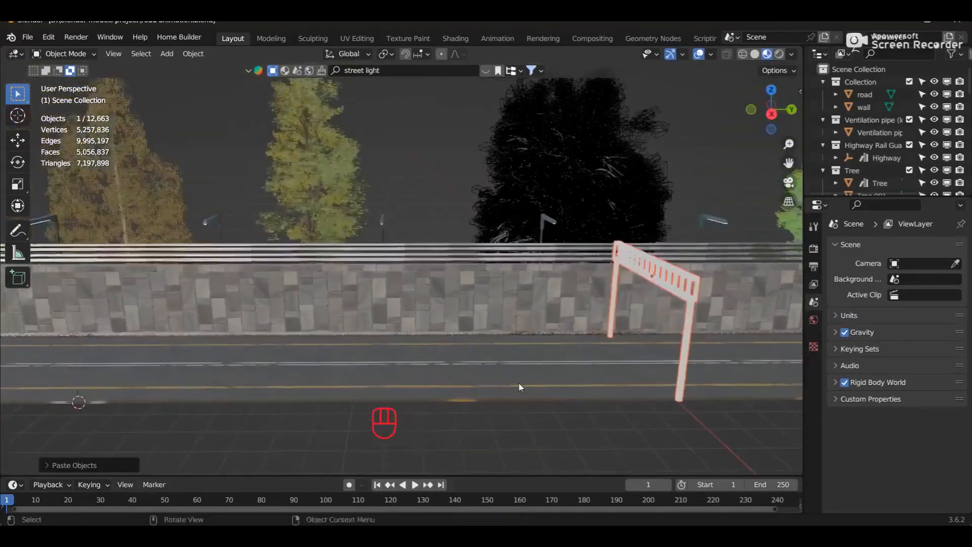
# Move the gantry about 28 m along negative Y to near the start of the road
pyautogui.scroll(-3, 636, 400)
pyautogui.press('g')
pyautogui.press('x')
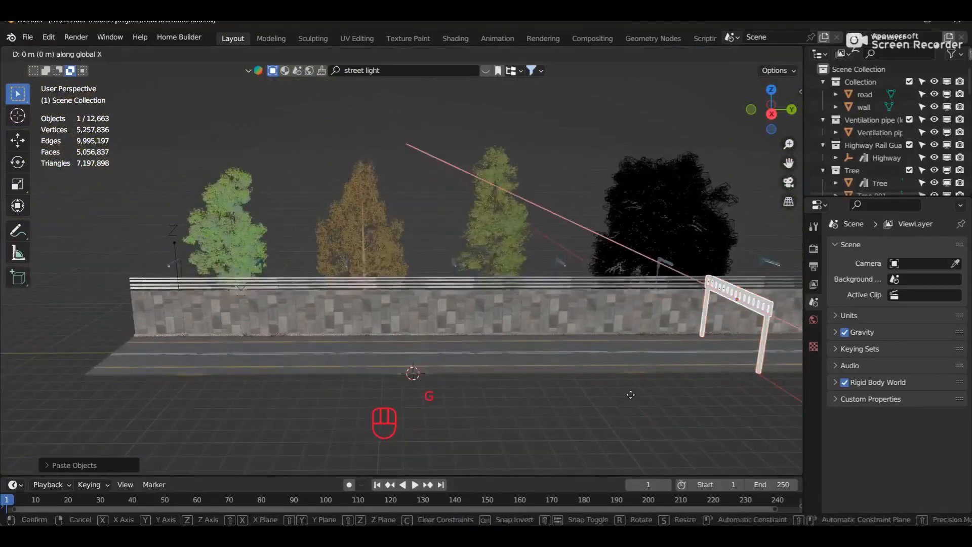
pyautogui.press('y')
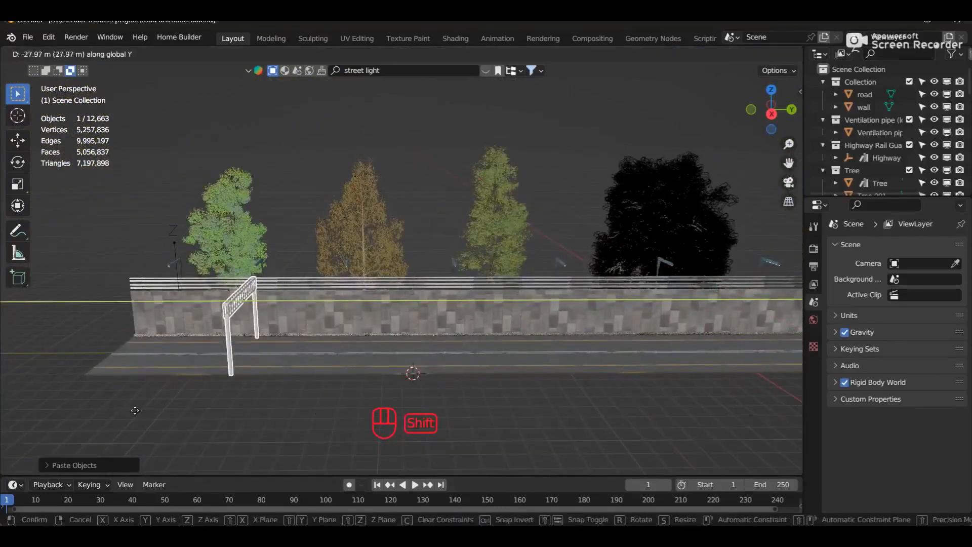
pyautogui.click(296, 315)
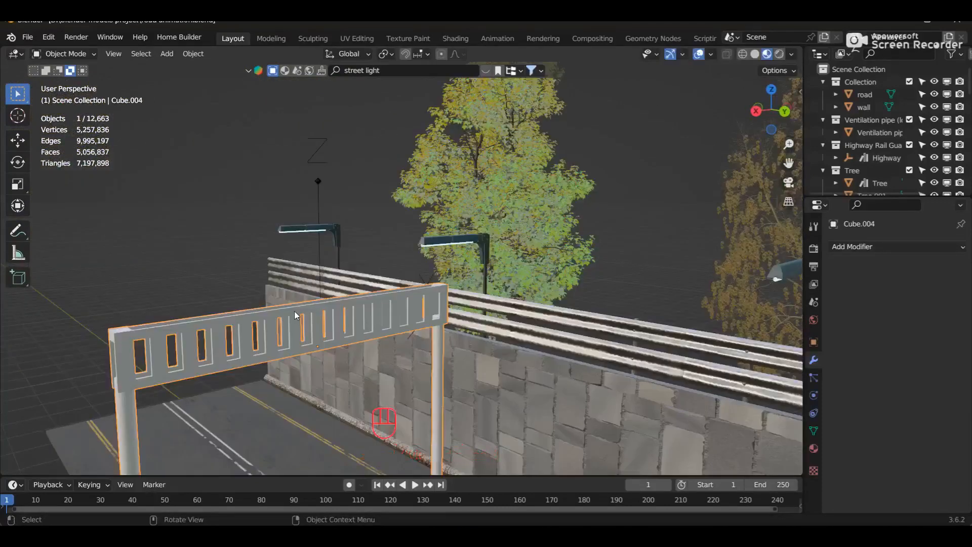
# Select a face on the gantry's crossbeam in Edit Mode and snap the 3D cursor to it
pyautogui.press('Tab')
pyautogui.click(295, 313)
pyautogui.press('3')
pyautogui.click(295, 313)
pyautogui.hotkey('shift', 's')
pyautogui.click(297, 381)
pyautogui.press('Tab')
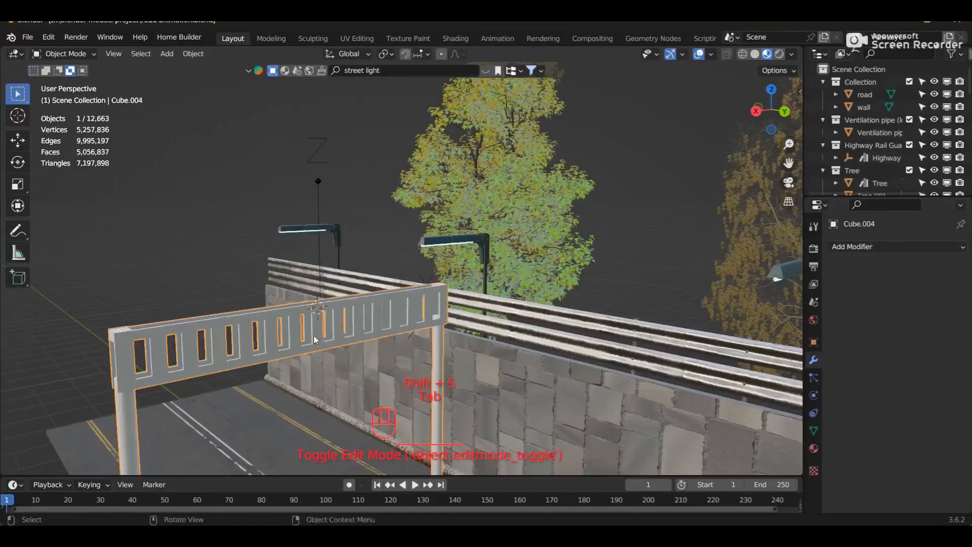
# Add a plane at the 3D cursor and rotate it 90 degrees around X so it stands upright
pyautogui.hotkey('shift', 'a')
pyautogui.moveTo(291, 269)
pyautogui.click(368, 274)
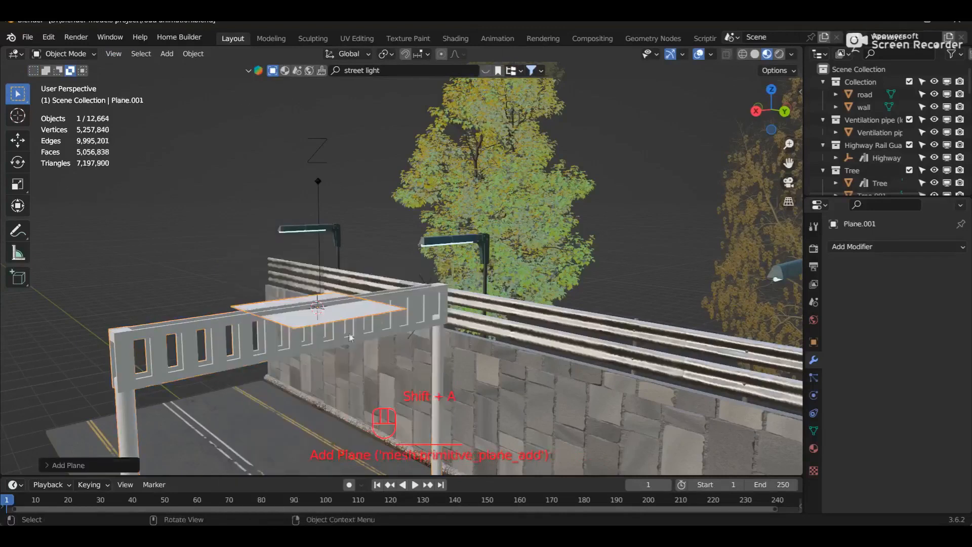
pyautogui.write('rzx90')
pyautogui.click(369, 355)
# Scale the plane along Z to the crossbeam's height and lower it about 0.32 m to align with the beam
pyautogui.moveTo(369, 355); pyautogui.dragTo(495, 363, button='middle')
pyautogui.press('s')
pyautogui.press('z')
pyautogui.click(424, 318)
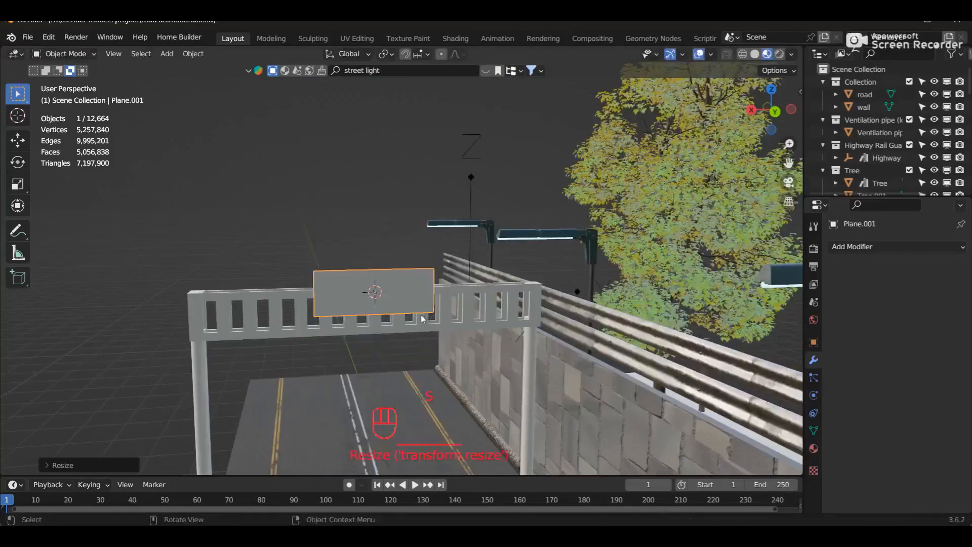
pyautogui.press('KP_3')
pyautogui.press('KP_1')
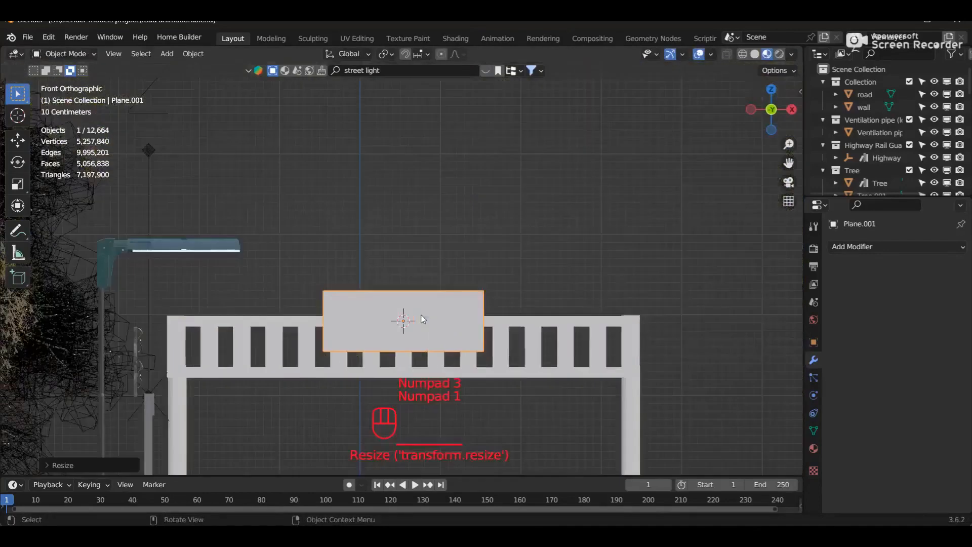
pyautogui.press('g')
pyautogui.press('z')
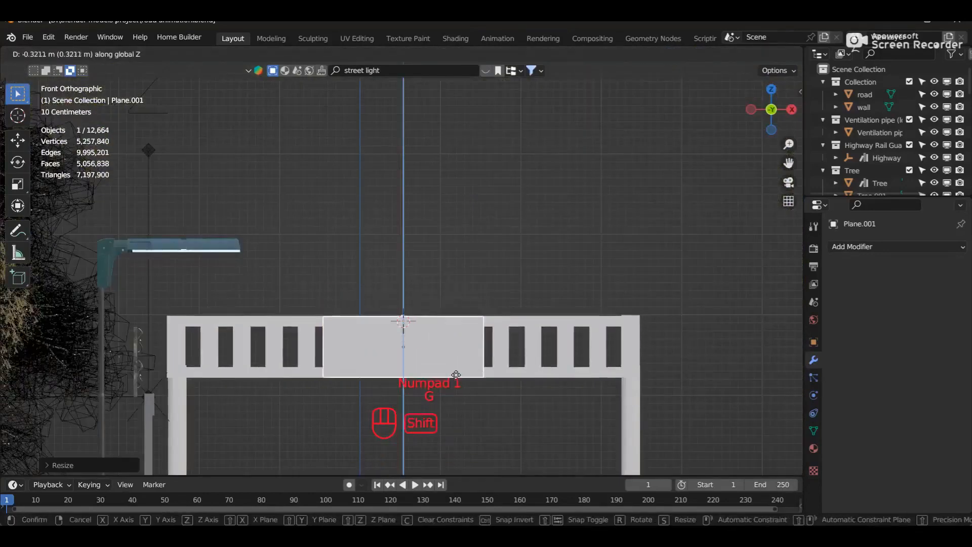
pyautogui.click(457, 371)
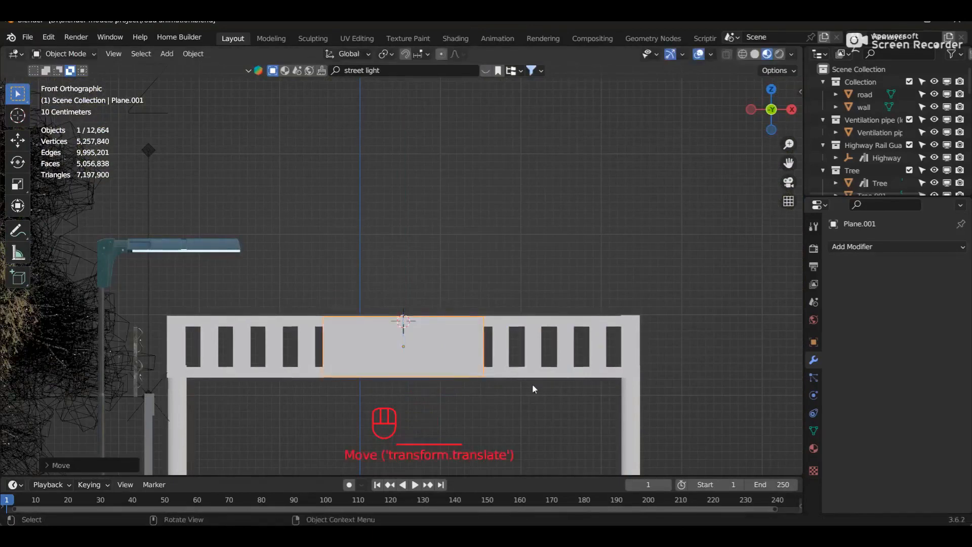
# Stretch the plane along X and shift it slightly so it covers the full width of the gantry's crossbeam
pyautogui.press('s')
pyautogui.press('x')
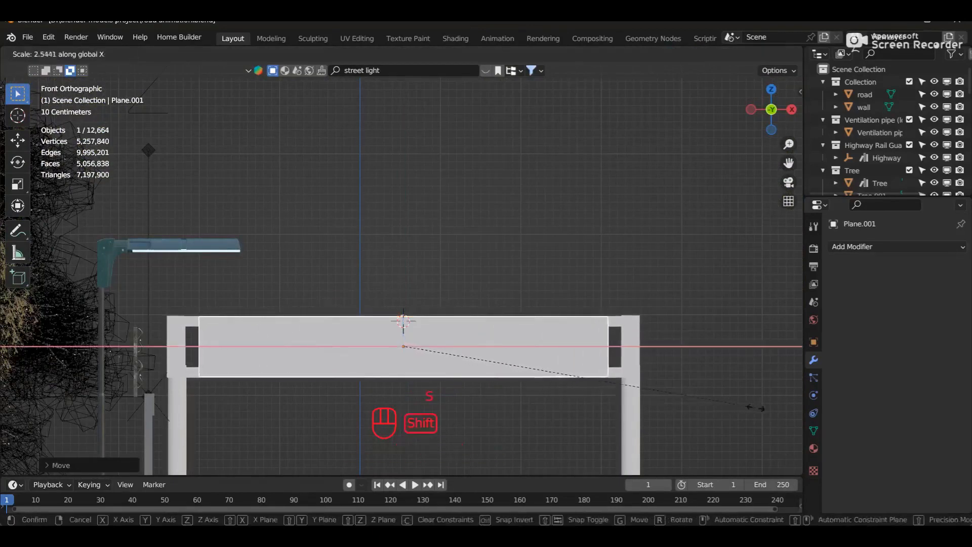
pyautogui.click(141, 414)
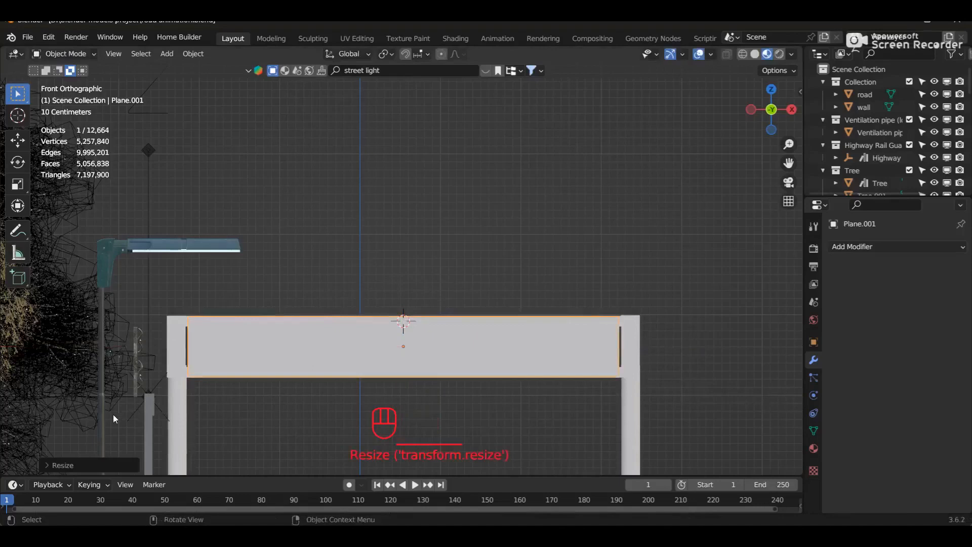
pyautogui.press('g')
pyautogui.press('x')
pyautogui.click(143, 428)
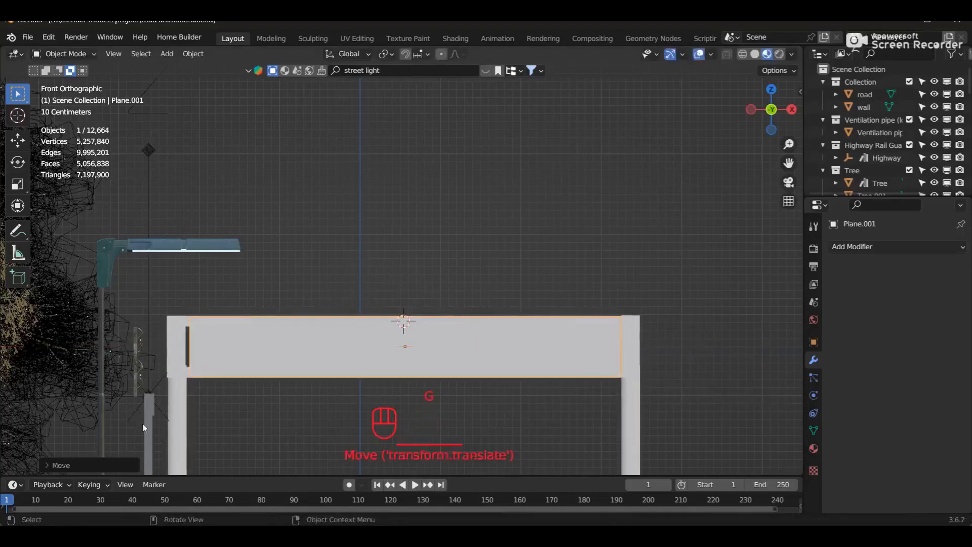
pyautogui.press('s')
pyautogui.press('x')
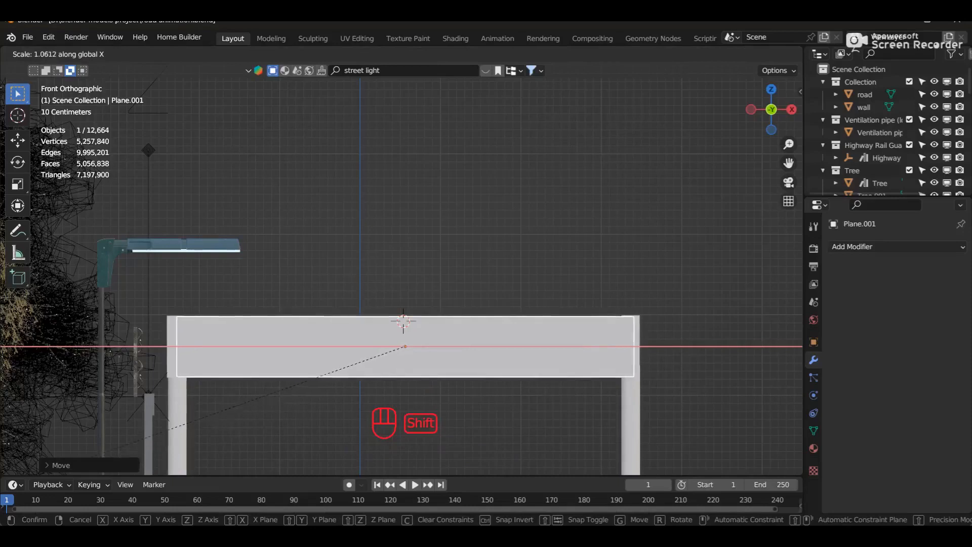
pyautogui.click(762, 72)
# Duplicate the plane about 0.27 m along negative Y onto the crossbeam's opposite face and nudge the copy along X
pyautogui.moveTo(646, 203); pyautogui.dragTo(559, 197, button='middle')
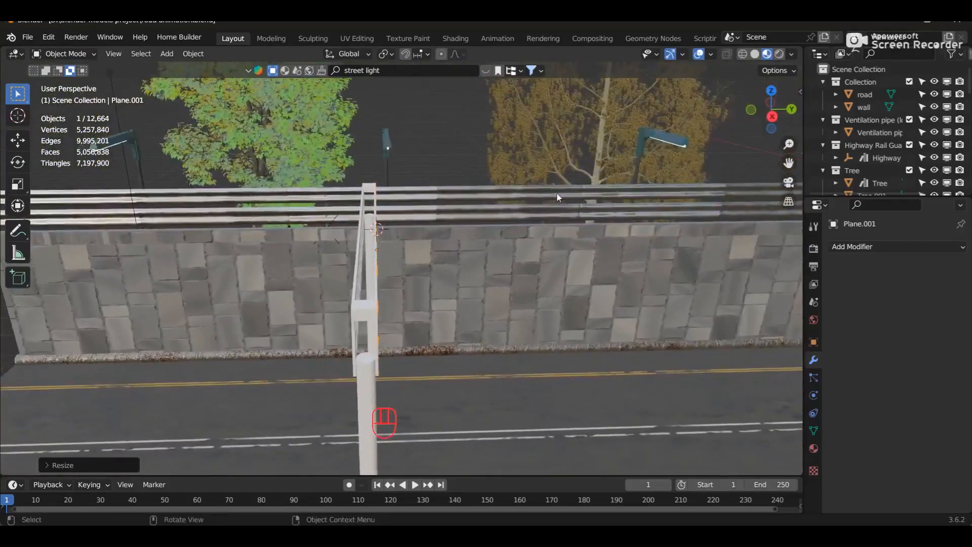
pyautogui.press('KP_7')
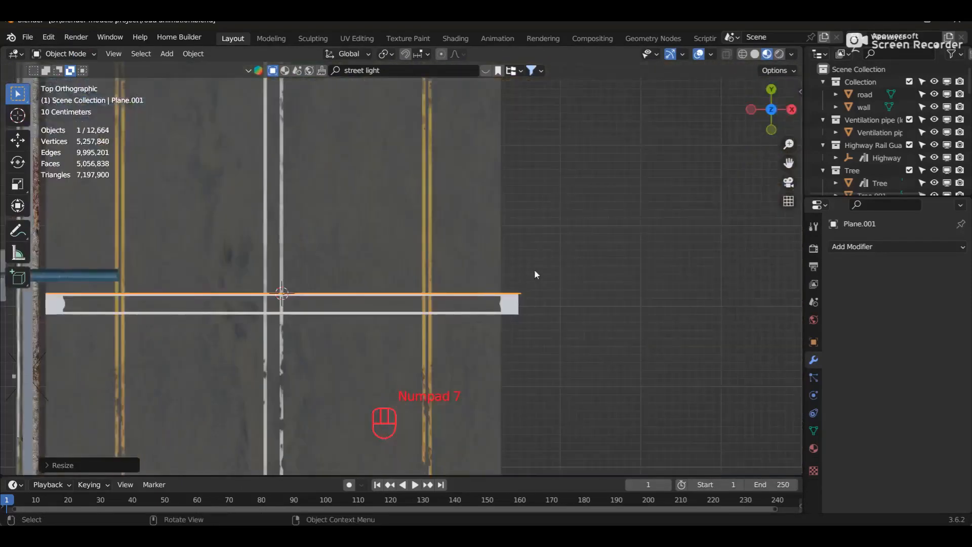
pyautogui.hotkey('shift', 'd')
pyautogui.press('y')
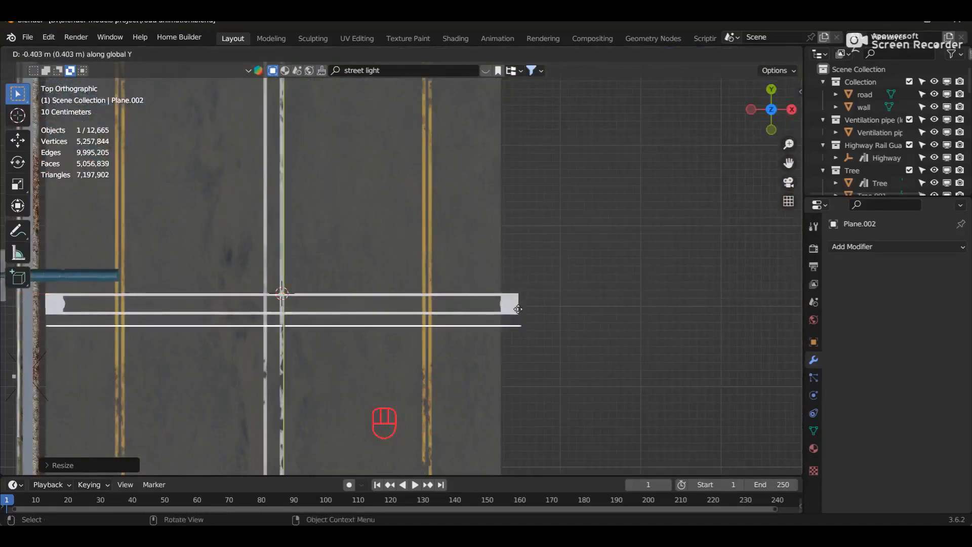
pyautogui.press('shift')
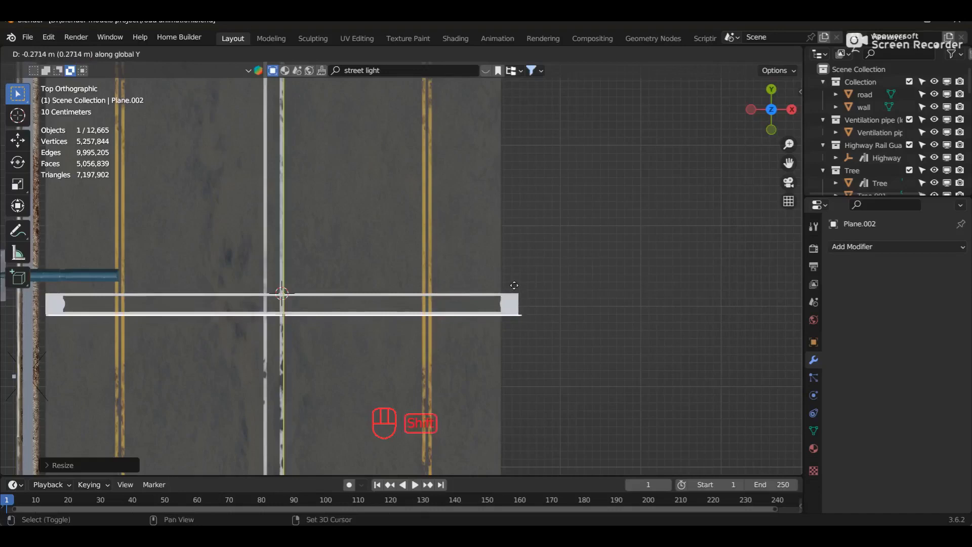
pyautogui.click(515, 287)
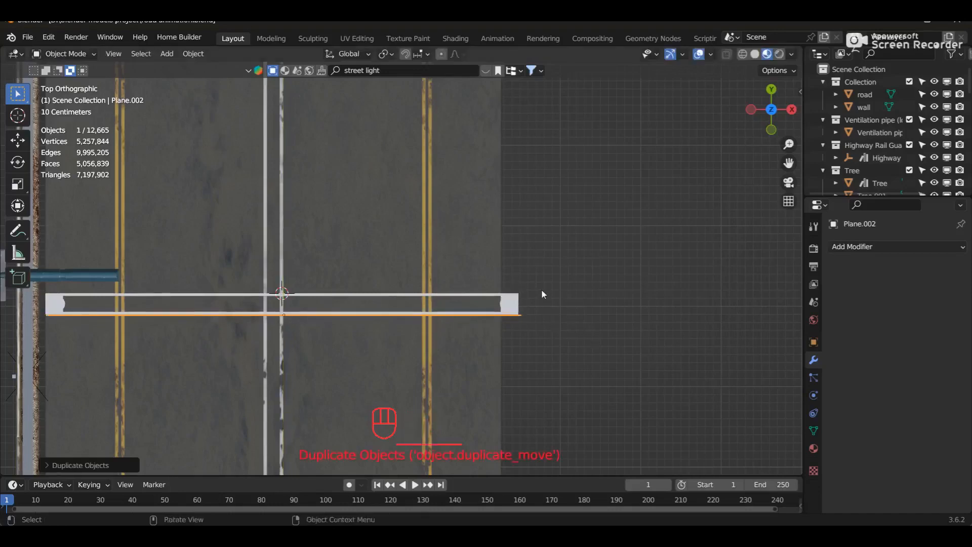
pyautogui.press('g')
pyautogui.press('x')
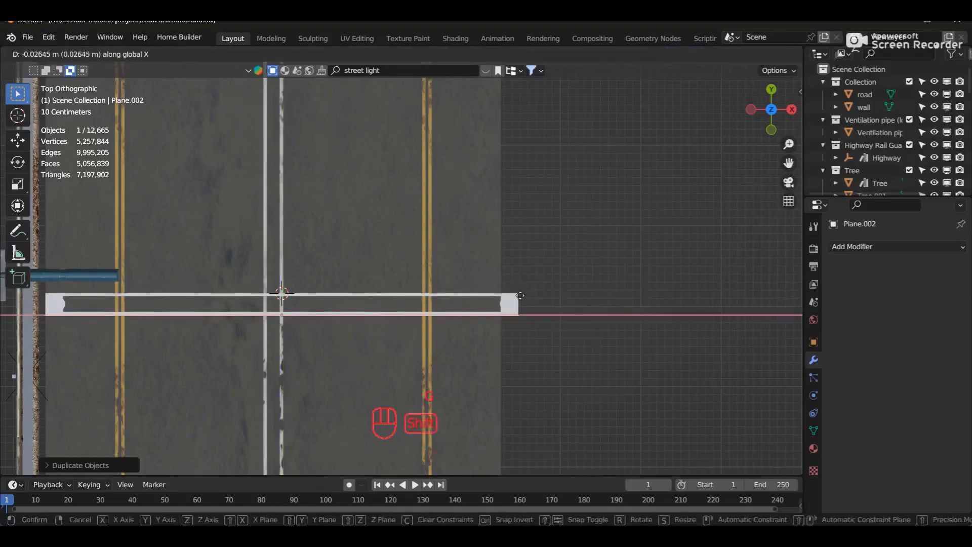
pyautogui.click(522, 295)
# Select the original plane on the crossbeam and align it with the beam's ends along X
pyautogui.moveTo(528, 292); pyautogui.dragTo(355, 273, button='middle')
pyautogui.click(354, 273)
pyautogui.click(361, 292)
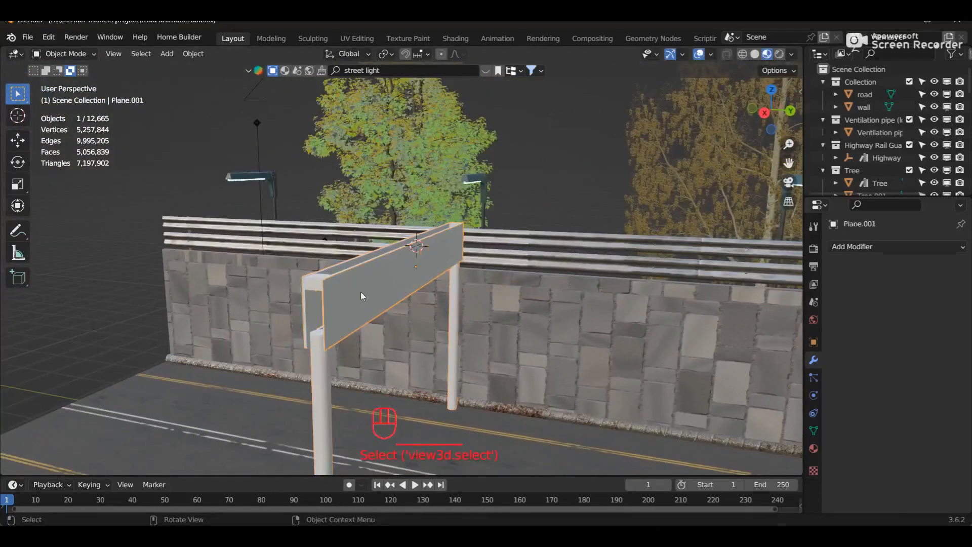
pyautogui.press('KP_7')
pyautogui.press('g')
pyautogui.press('x')
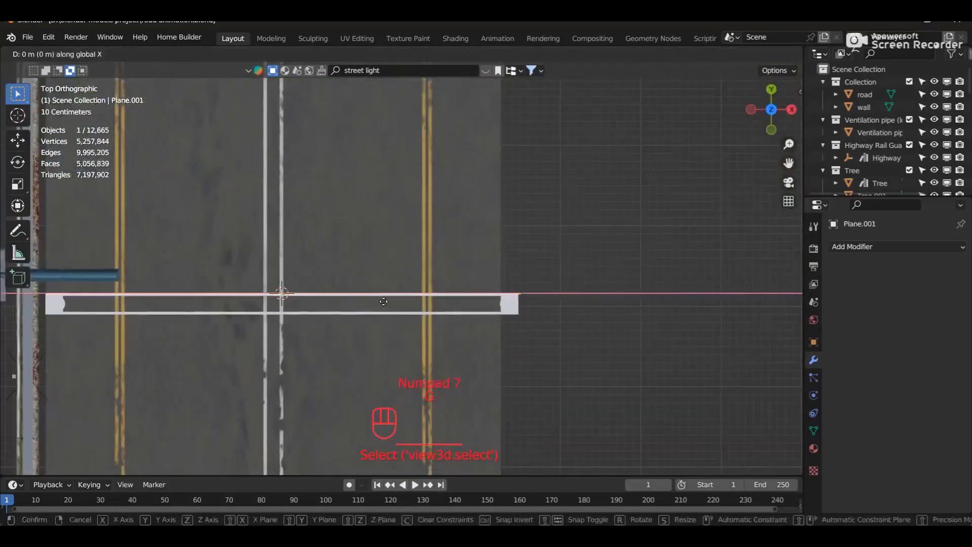
pyautogui.click(362, 308)
# Create a new material for the plane in the Shading workspace and add the National_highway_india.jpg image as a texture node
pyautogui.moveTo(382, 308); pyautogui.dragTo(240, 223, button='middle')
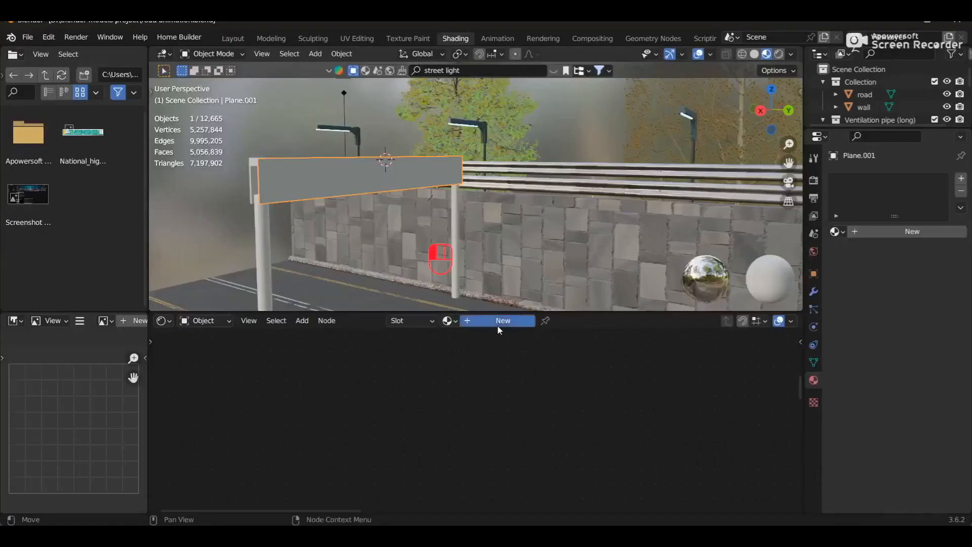
pyautogui.click(498, 321)
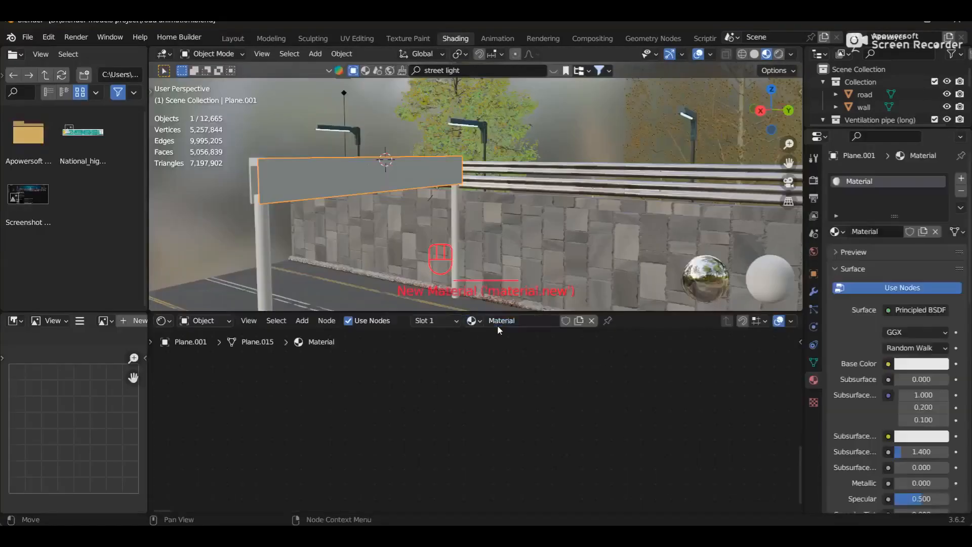
pyautogui.keyDown('shift'); pyautogui.moveTo(529, 406); pyautogui.dragTo(420, 458, button='middle'); pyautogui.keyUp('shift')
pyautogui.scroll(5, 503, 409)
pyautogui.scroll(1, 420, 458)
pyautogui.moveTo(672, 389); pyautogui.dragTo(747, 395)
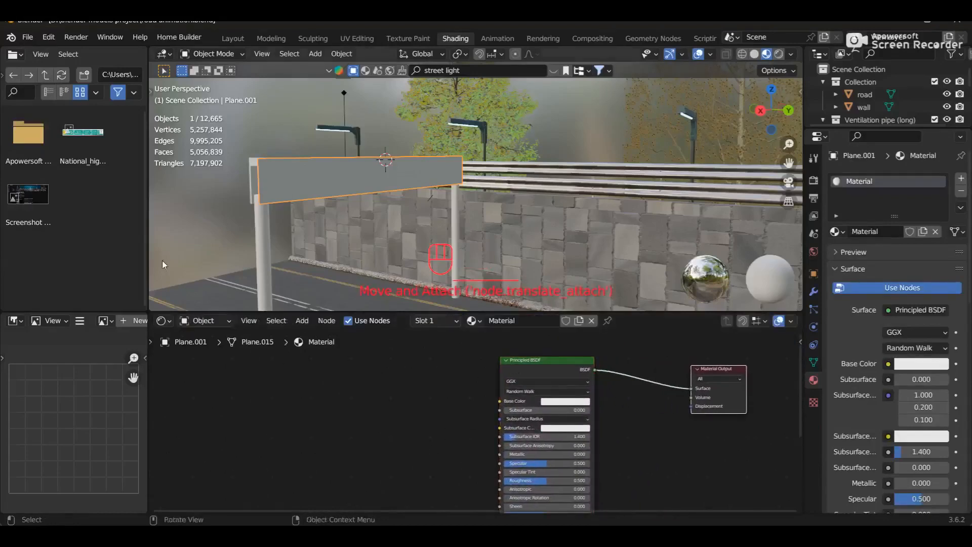
pyautogui.click(71, 147)
pyautogui.moveTo(81, 150); pyautogui.dragTo(256, 405)
# Replace the Principled BSDF with an Emission node, linking the image's Color to it and its output to the material's Surface
pyautogui.click(542, 362)
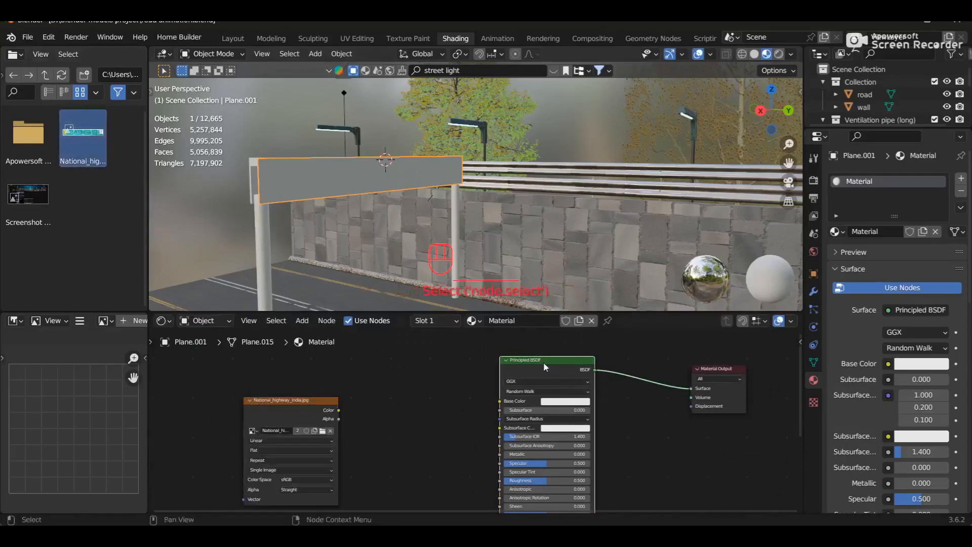
pyautogui.press('Delete')
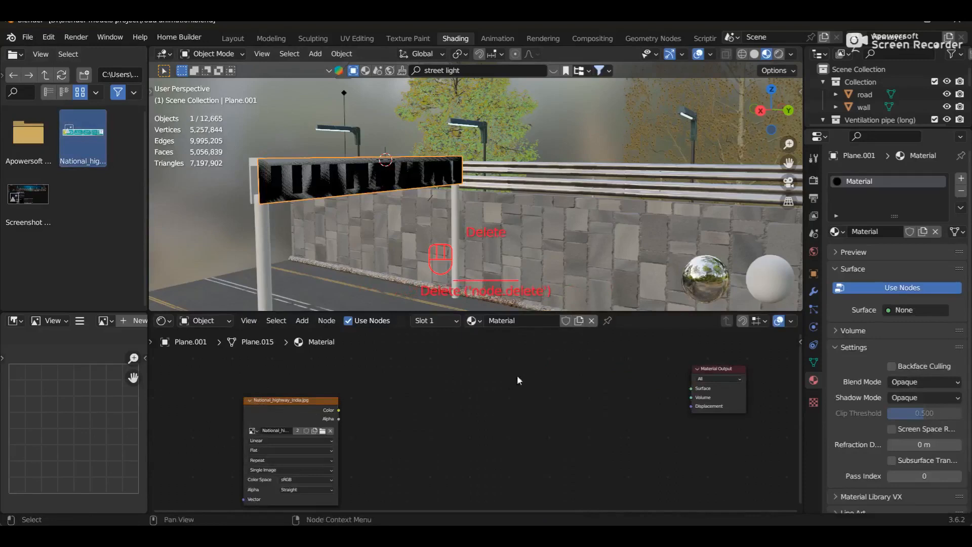
pyautogui.hotkey('shift', 'a')
pyautogui.click(455, 380)
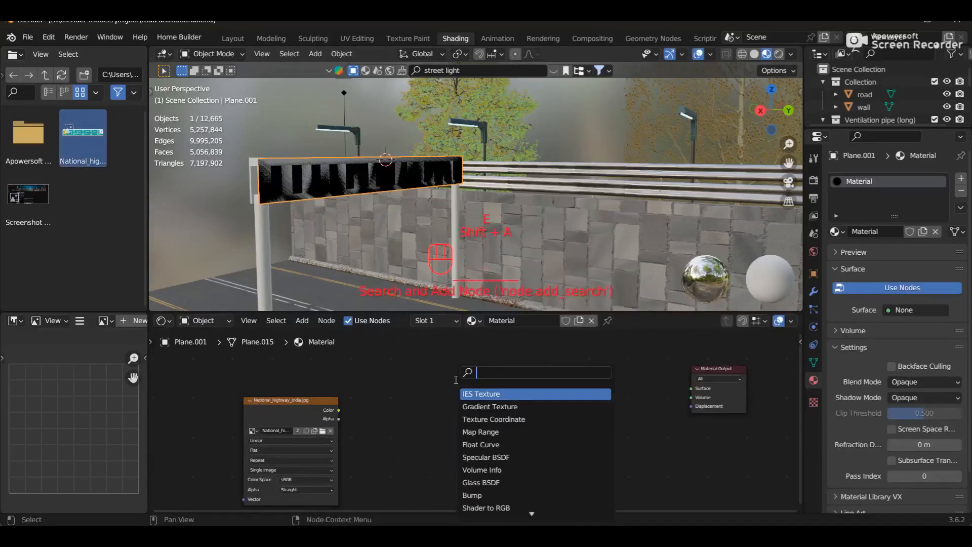
pyautogui.write('e')
pyautogui.press('BackSpace')
pyautogui.click(483, 395)
pyautogui.click(532, 412)
pyautogui.moveTo(298, 416); pyautogui.dragTo(502, 408)
pyautogui.moveTo(561, 397); pyautogui.dragTo(691, 388)
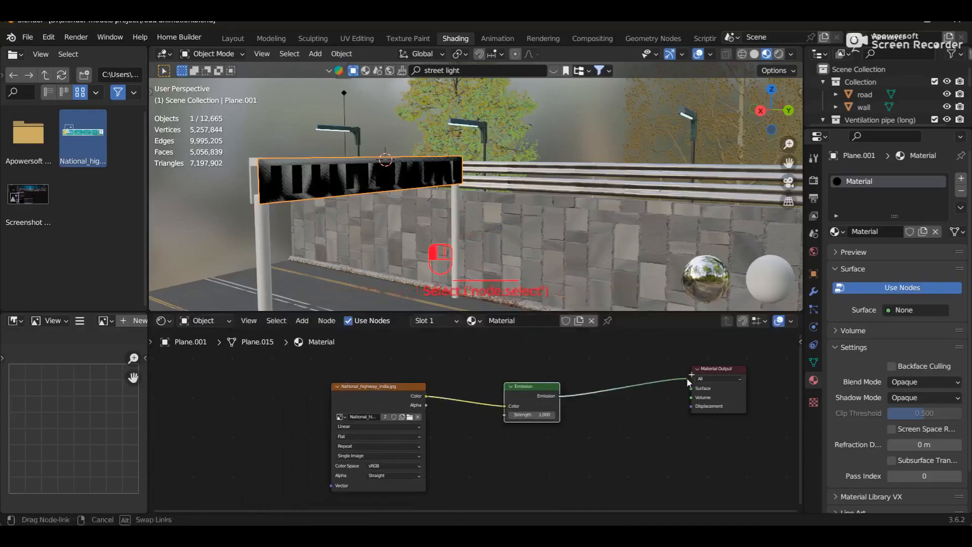
# Add a Texture Coordinate node and link its Generated output to the image texture's Vector input
pyautogui.hotkey('shift', 'a')
pyautogui.click(274, 389)
pyautogui.hotkey('shift', 'a')
pyautogui.press('Escape')
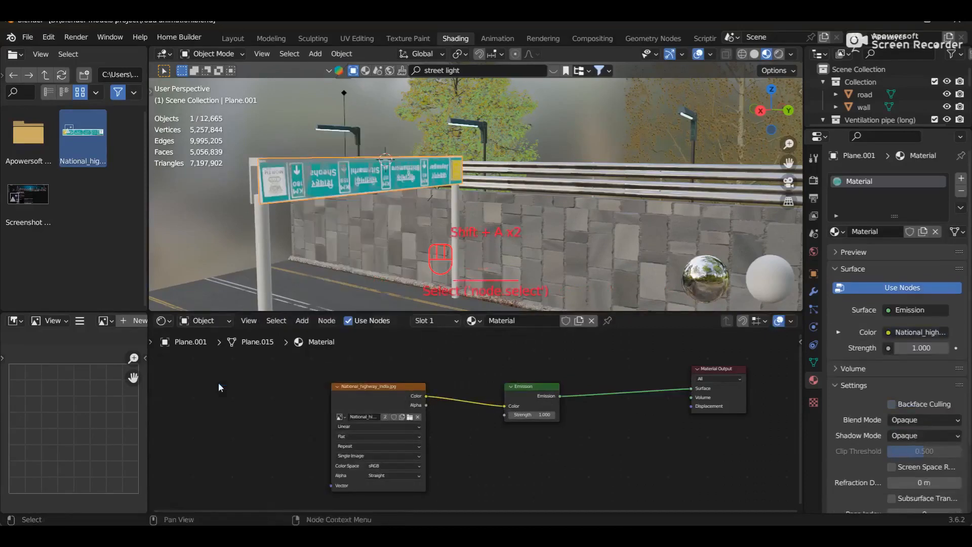
pyautogui.hotkey('shift', 'a')
pyautogui.click(207, 380)
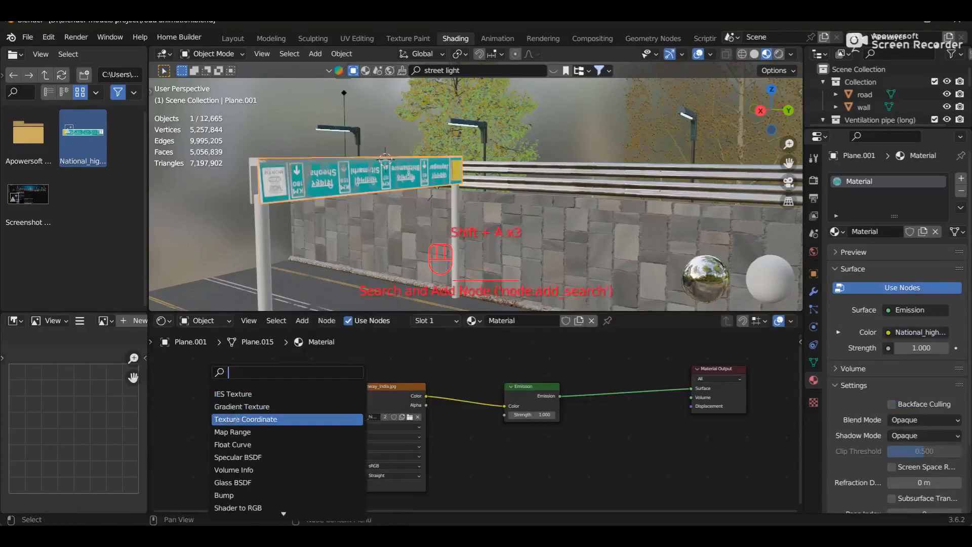
pyautogui.click(249, 419)
pyautogui.click(258, 431)
pyautogui.moveTo(279, 403); pyautogui.dragTo(335, 460)
# Rotate the sign plane 180 degrees around Y and nudge it along Y against the crossbeam
pyautogui.moveTo(412, 196); pyautogui.dragTo(373, 232, button='middle')
pyautogui.write('ry180')
pyautogui.press('Return')
pyautogui.moveTo(386, 251)
pyautogui.mouseDown(button='middle')
pyautogui.moveTo(372, 241)
pyautogui.moveTo(394, 250)
pyautogui.mouseUp(button='middle')
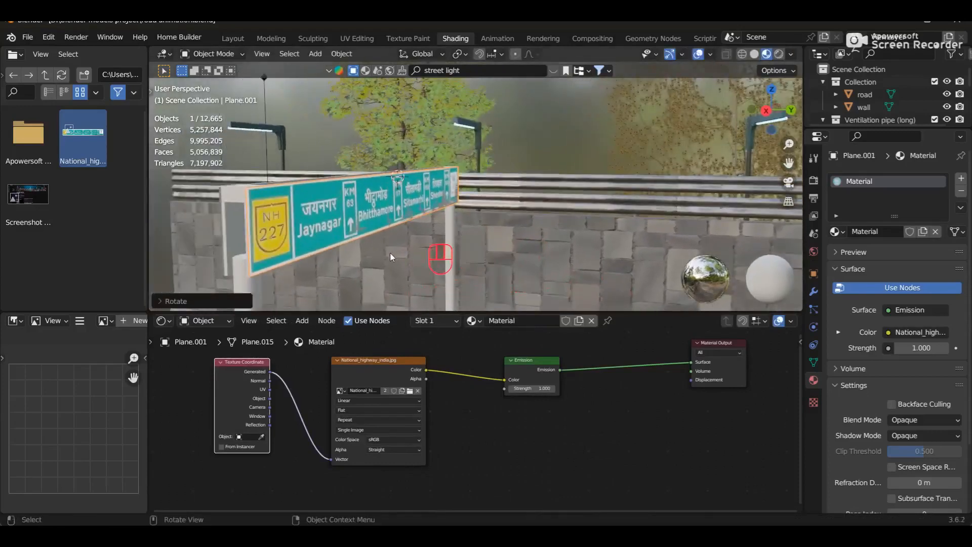
pyautogui.press('g')
pyautogui.middleClick(390, 253)
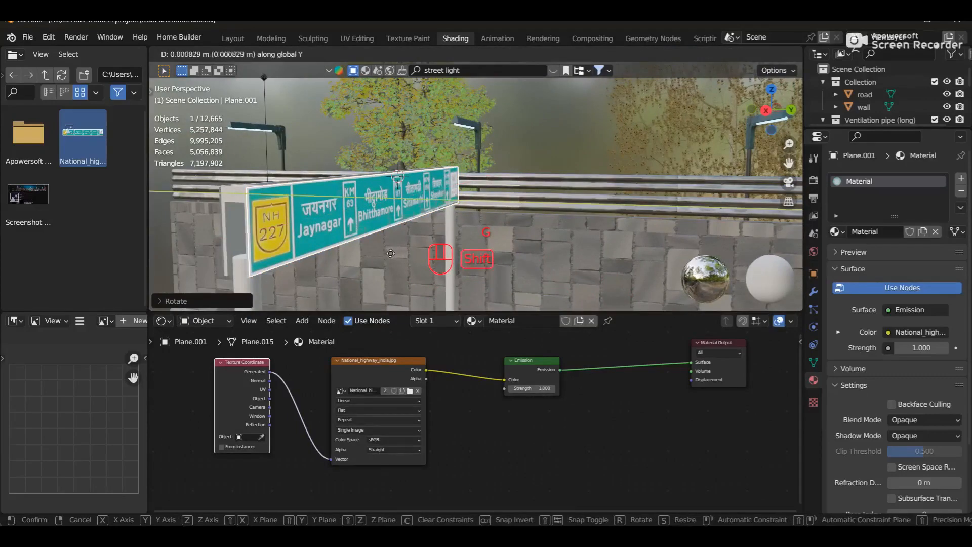
pyautogui.click(384, 254)
# Delete the blank plane on the crossbeam's opposite face
pyautogui.moveTo(384, 253); pyautogui.dragTo(415, 240, button='middle')
pyautogui.click(417, 229)
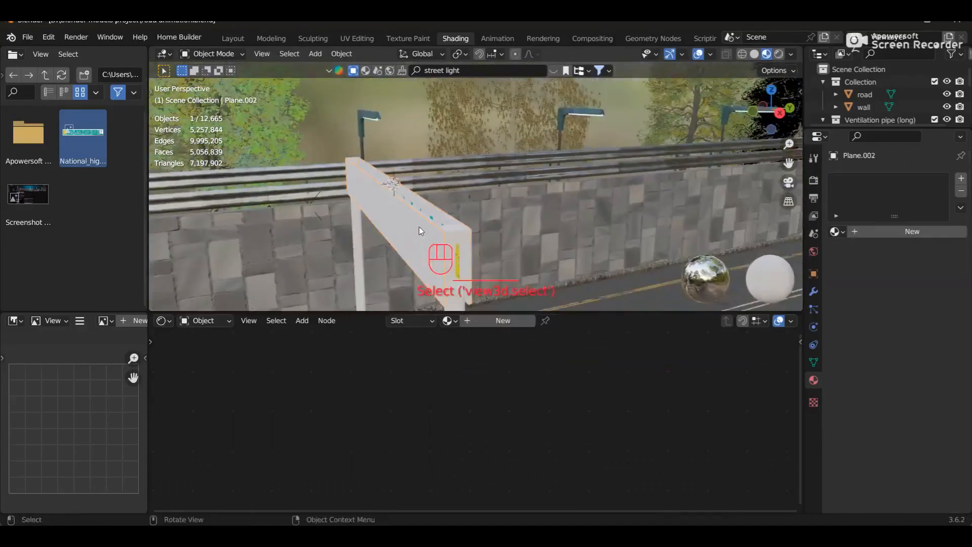
pyautogui.press('Delete')
# Duplicate the textured sign plane in place and mirror the copy along global X
pyautogui.moveTo(461, 257); pyautogui.dragTo(349, 234, button='middle')
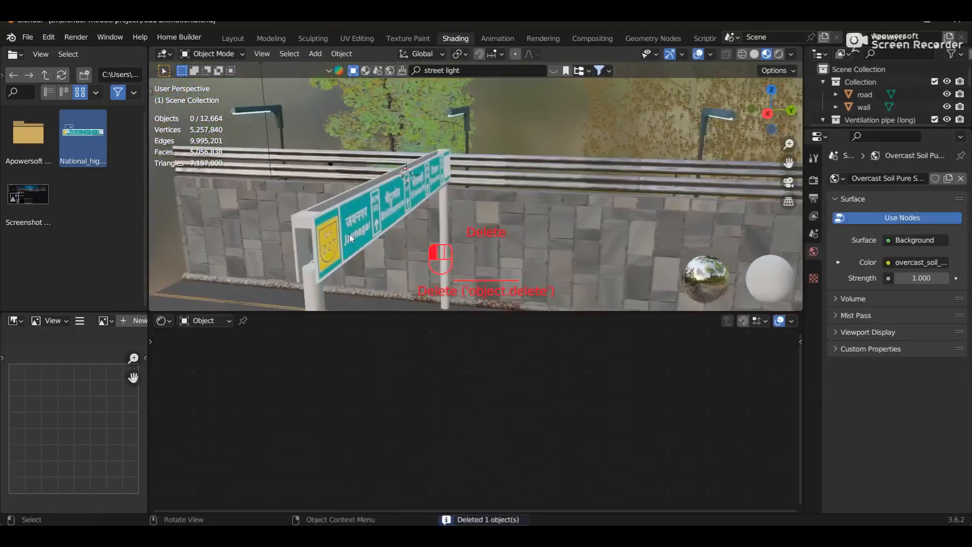
pyautogui.click(349, 234)
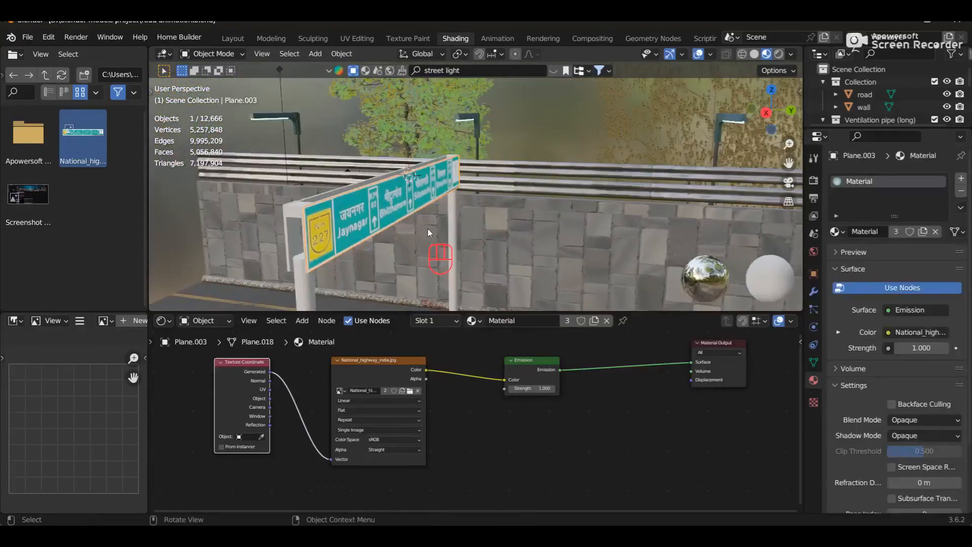
pyautogui.hotkey('shift', 'd')
pyautogui.moveTo(427, 229); pyautogui.dragTo(491, 221, button='middle')
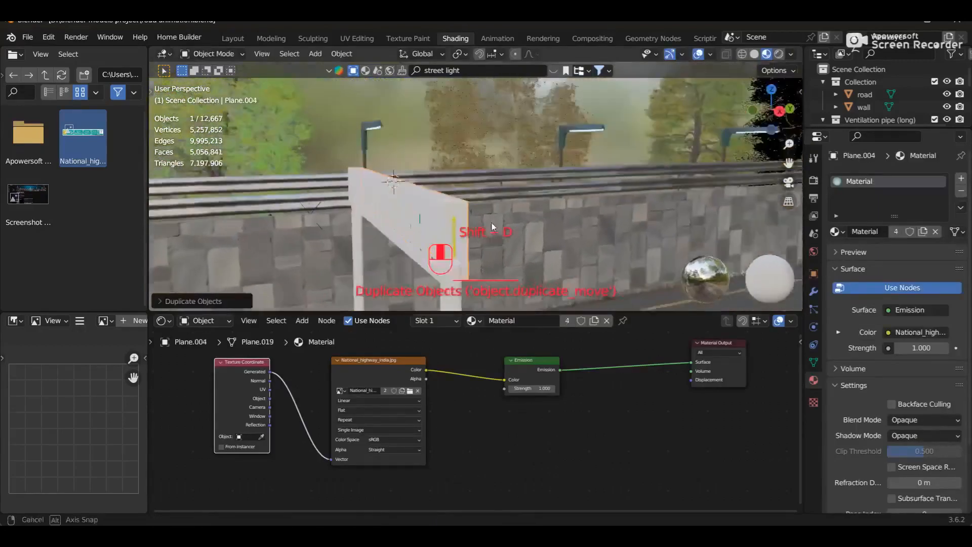
pyautogui.click(492, 222)
pyautogui.click(342, 53)
pyautogui.moveTo(440, 95)
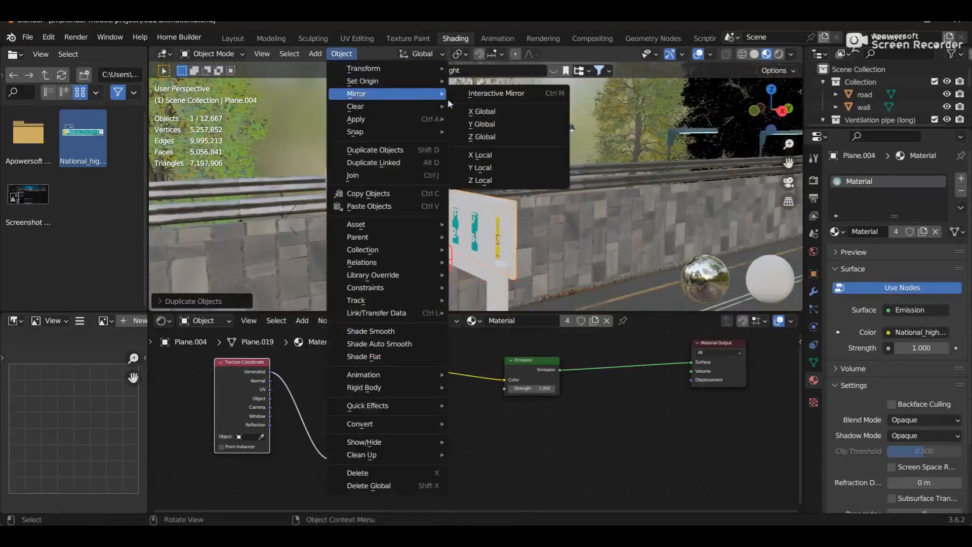
pyautogui.click(482, 111)
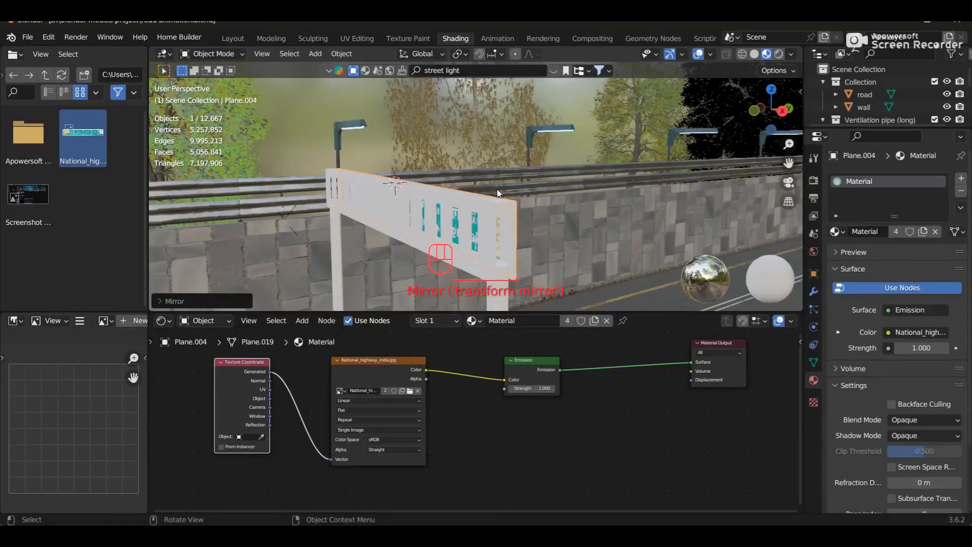
# Move the mirrored sign copy along Y to the crossbeam's opposite face in top view
pyautogui.press('KP_7')
pyautogui.keyDown('shift'); pyautogui.moveTo(500, 190); pyautogui.dragTo(486, 140, button='middle'); pyautogui.keyUp('shift')
pyautogui.press('g')
pyautogui.press('y')
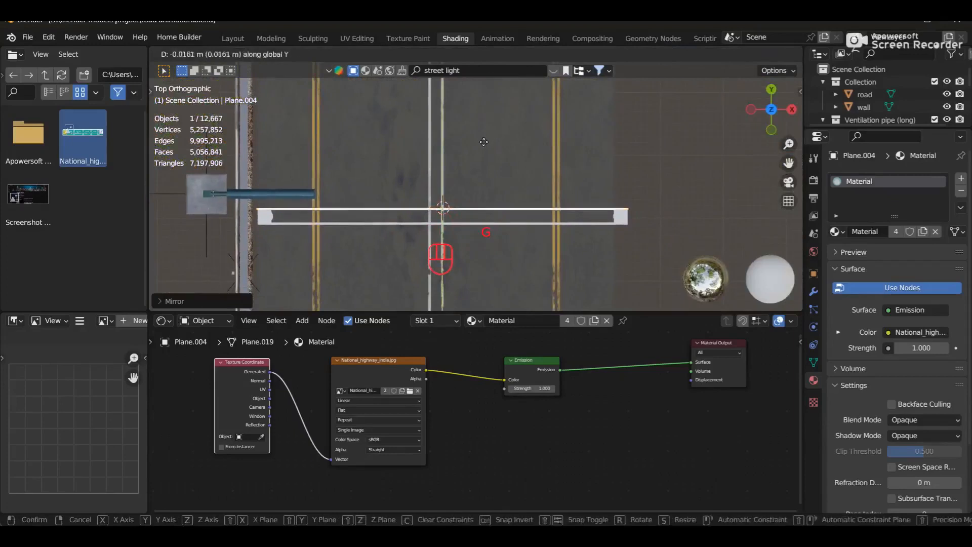
pyautogui.click(472, 176)
pyautogui.moveTo(473, 176); pyautogui.dragTo(496, 242, button='middle')
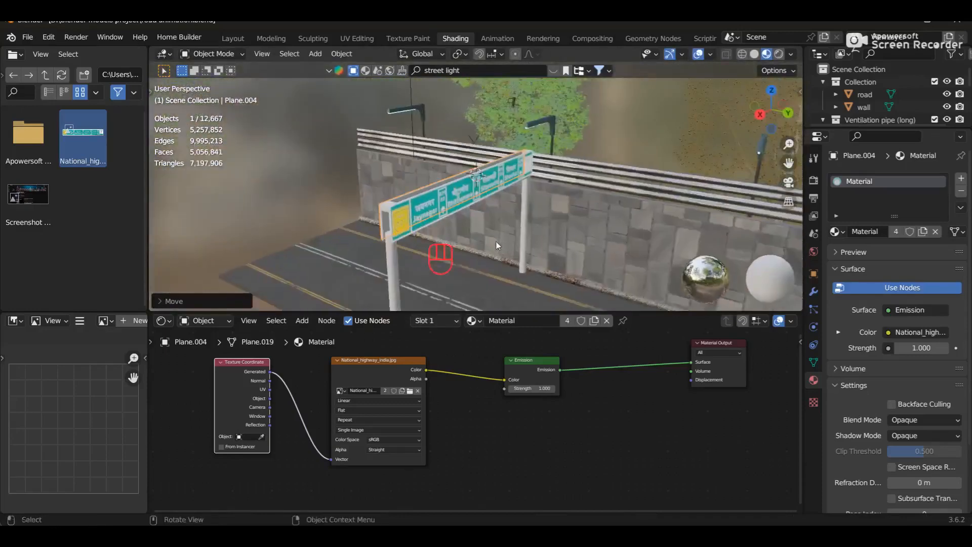
# Return to the Layout workspace, add the gantry frame to the selected sign plane, and duplicate both farther up the road along Y
pyautogui.click(240, 42)
pyautogui.moveTo(534, 379)
pyautogui.mouseDown(button='middle')
pyautogui.moveTo(291, 346)
pyautogui.moveTo(271, 353)
pyautogui.mouseUp(button='middle')
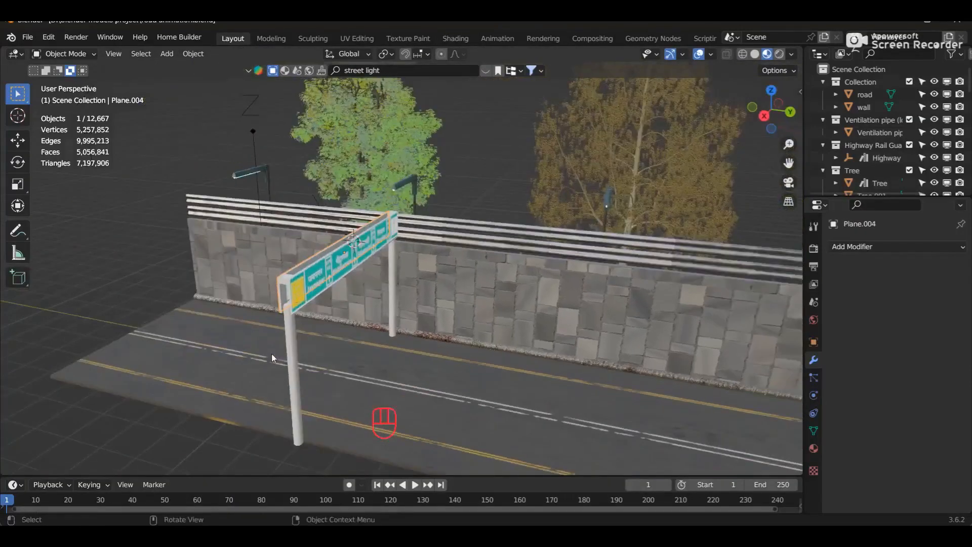
pyautogui.keyDown('shift'); pyautogui.click(289, 342); pyautogui.keyUp('shift')
pyautogui.moveTo(393, 360); pyautogui.dragTo(505, 352, button='middle')
pyautogui.press('KP_7')
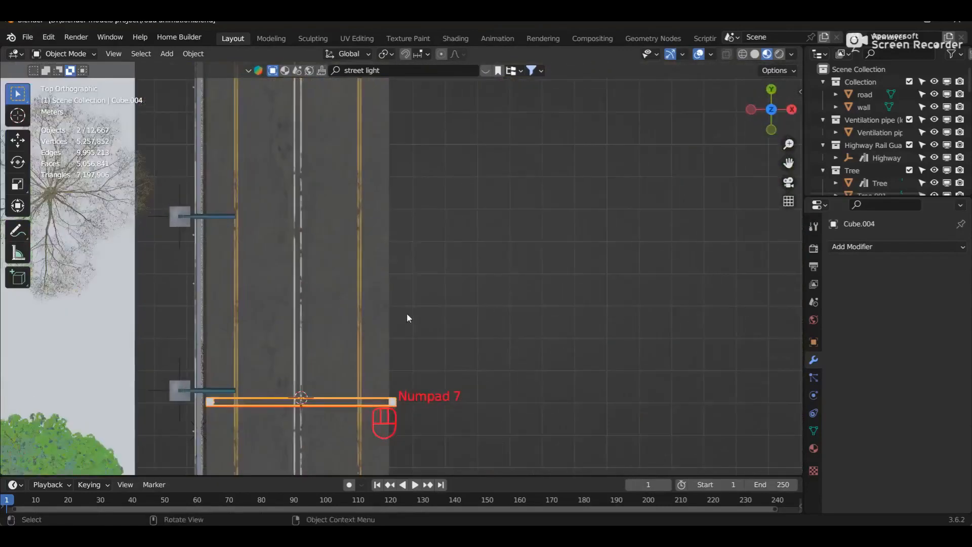
pyautogui.scroll(-4, 471, 287)
pyautogui.keyDown('shift'); pyautogui.moveTo(442, 241); pyautogui.dragTo(438, 285, button='middle'); pyautogui.keyUp('shift')
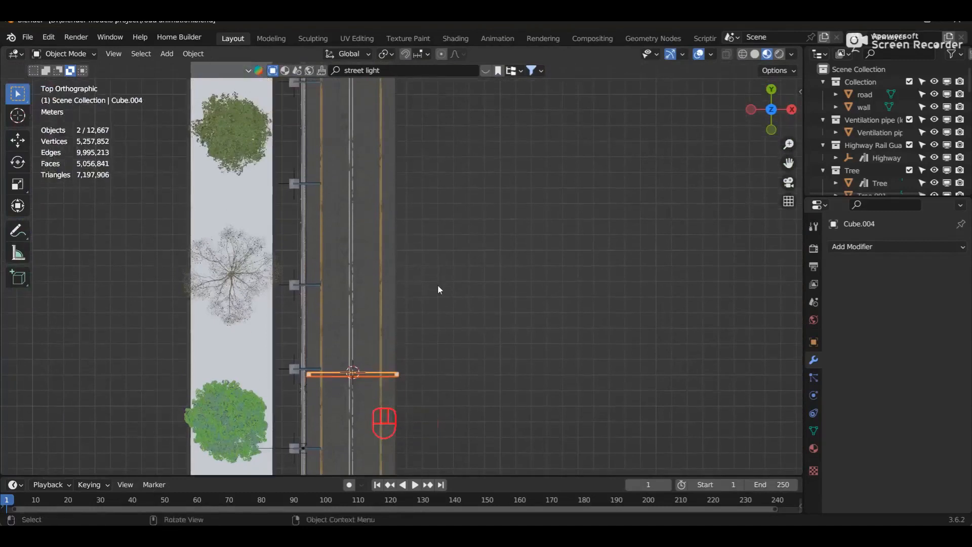
pyautogui.hotkey('shift', 'd')
pyautogui.press('y')
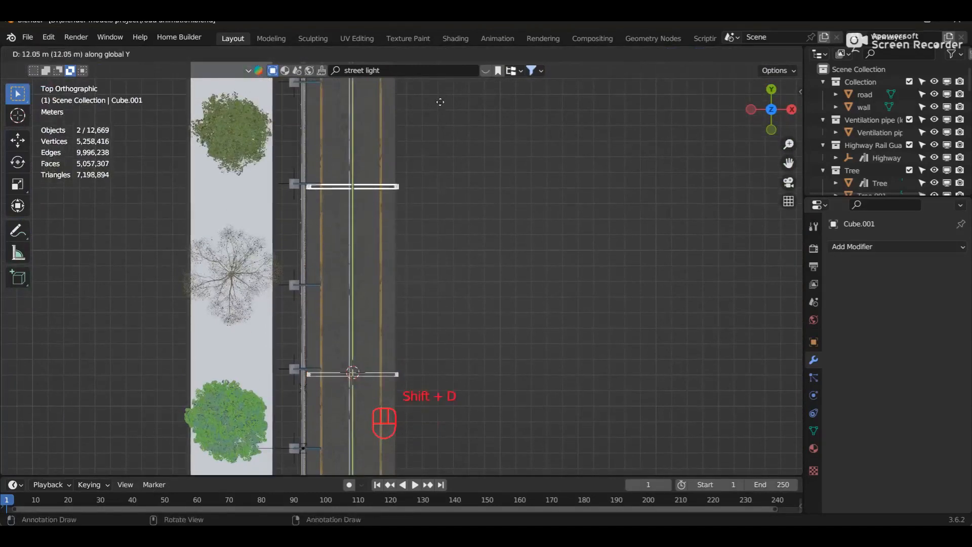
pyautogui.click(428, 455)
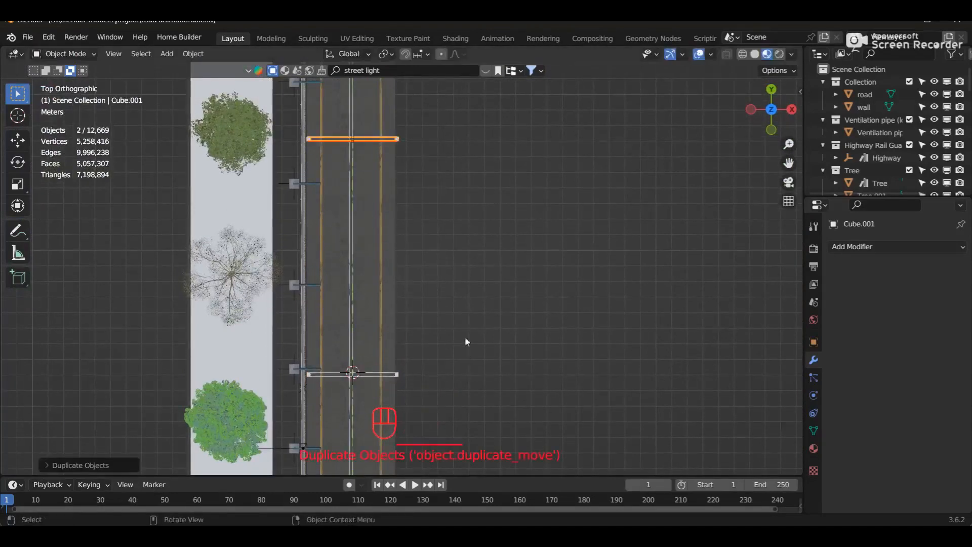
# Duplicate the copied gantry and sign again, about 16 m farther along Y
pyautogui.keyDown('shift'); pyautogui.scroll(3, 446, 191); pyautogui.keyUp('shift')
pyautogui.keyDown('shift'); pyautogui.scroll(2, 454, 172); pyautogui.keyUp('shift')
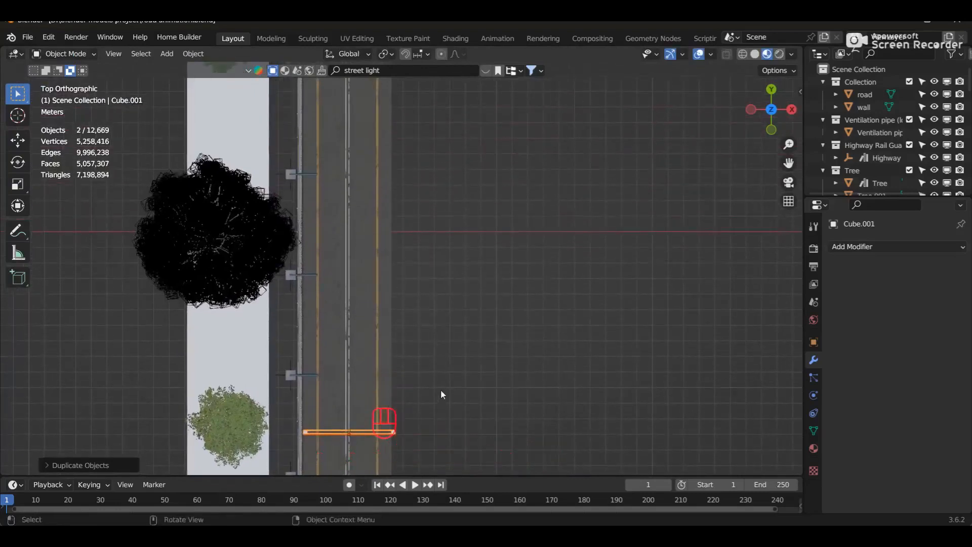
pyautogui.hotkey('shift', 'd')
pyautogui.press('y')
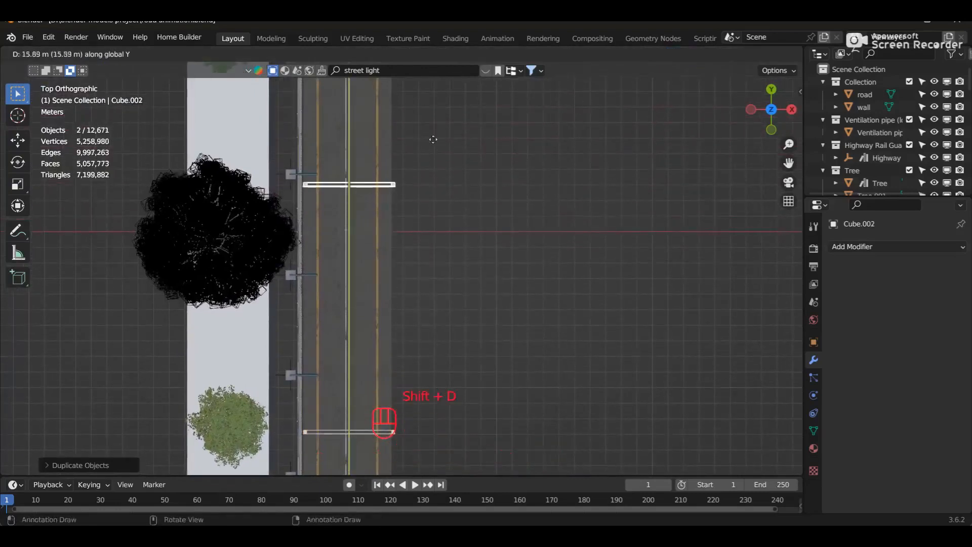
pyautogui.click(409, 144)
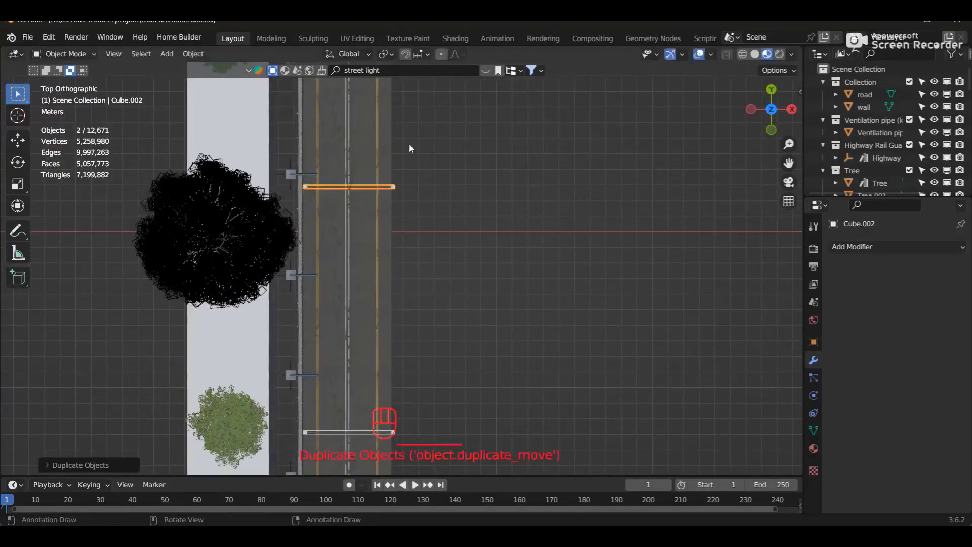
# Duplicate the selected gantry and sign about 13 m farther up the road along Y
pyautogui.keyDown('shift'); pyautogui.scroll(3, 454, 163); pyautogui.keyUp('shift')
pyautogui.keyDown('shift'); pyautogui.scroll(1, 436, 200); pyautogui.keyUp('shift')
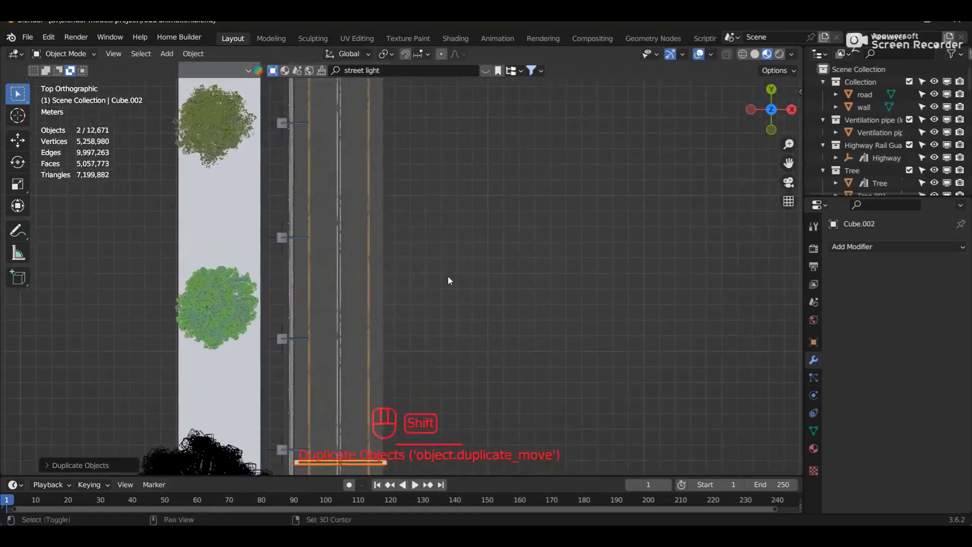
pyautogui.hotkey('shift', 'd')
pyautogui.press('y')
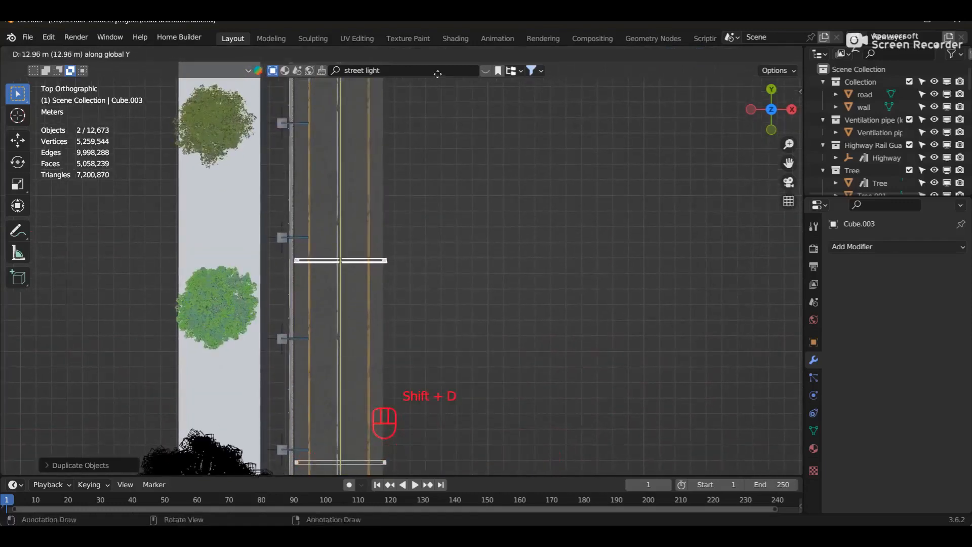
pyautogui.click(438, 66)
# Duplicate the newest gantry and sign along Y once more, placing the copy about 13 m away near the road's end
pyautogui.keyDown('shift'); pyautogui.scroll(3, 427, 162); pyautogui.keyUp('shift')
pyautogui.keyDown('shift'); pyautogui.moveTo(424, 290); pyautogui.dragTo(420, 226, button='middle'); pyautogui.keyUp('shift')
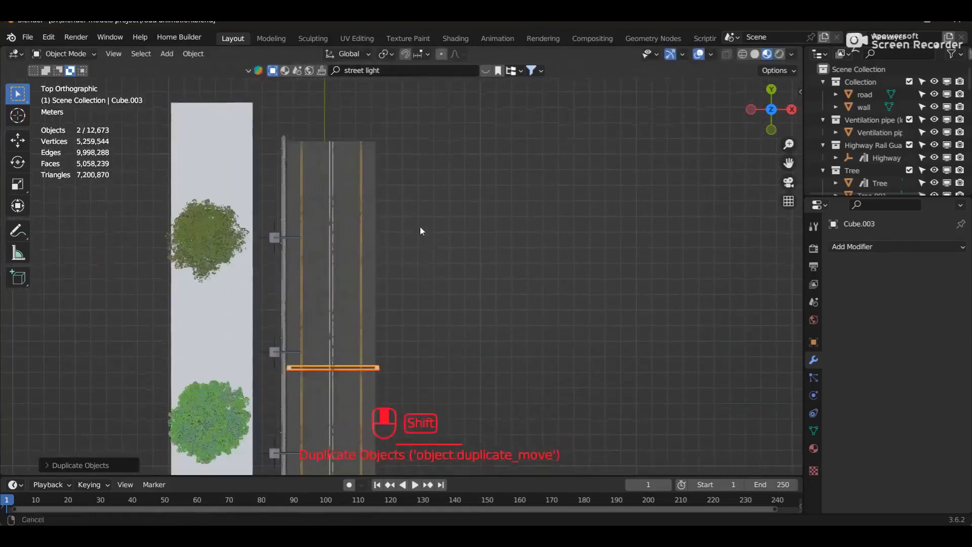
pyautogui.hotkey('shift', 'd')
pyautogui.press('y')
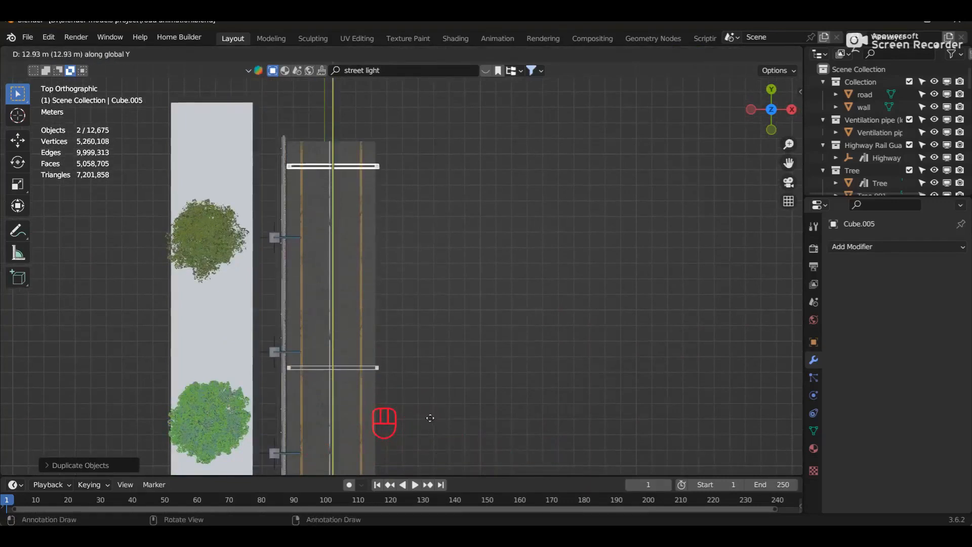
pyautogui.click(430, 418)
# Add the HD Lamborghini Urus from the 4x4 car models to the center of the scene
pyautogui.moveTo(445, 337); pyautogui.dragTo(509, 266, button='middle')
pyautogui.keyDown('shift'); pyautogui.moveTo(242, 311); pyautogui.dragTo(503, 307, button='middle'); pyautogui.keyUp('shift')
pyautogui.keyDown('shift'); pyautogui.moveTo(269, 303); pyautogui.dragTo(375, 322, button='middle'); pyautogui.keyUp('shift')
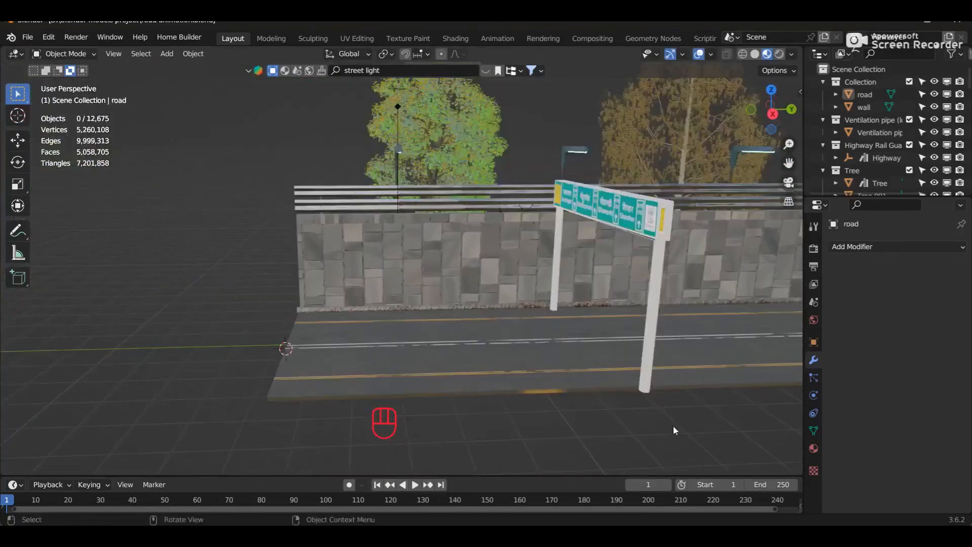
pyautogui.press('n')
pyautogui.scroll(-2, 797, 425)
pyautogui.click(796, 435)
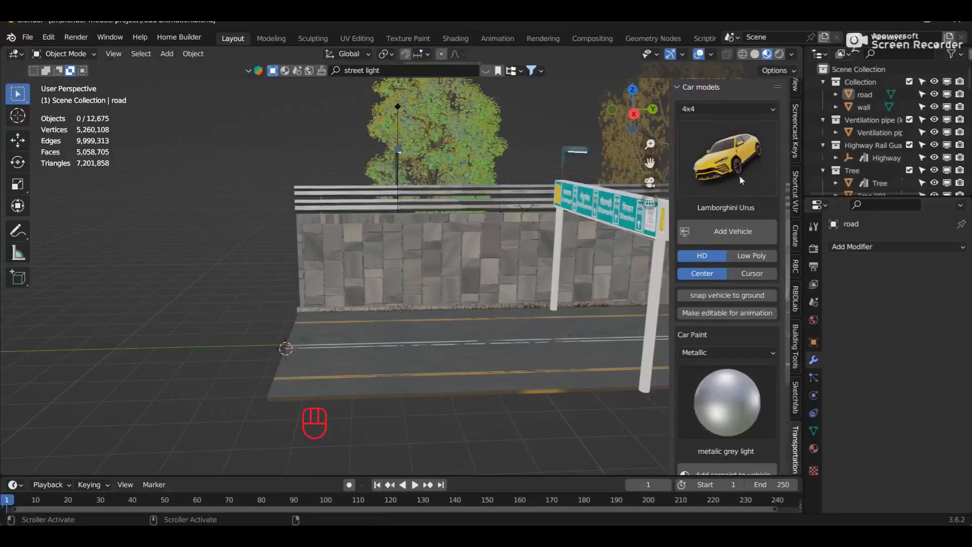
pyautogui.click(727, 169)
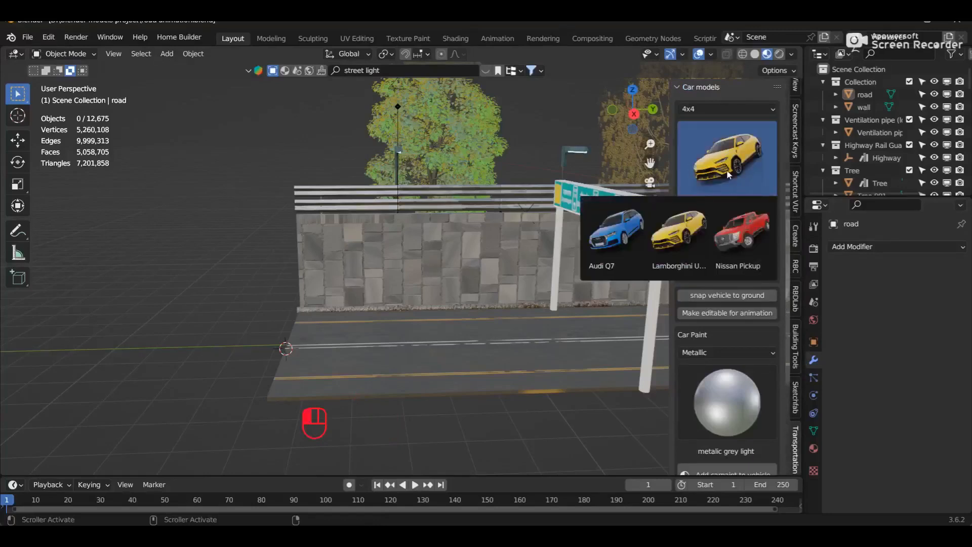
pyautogui.click(728, 169)
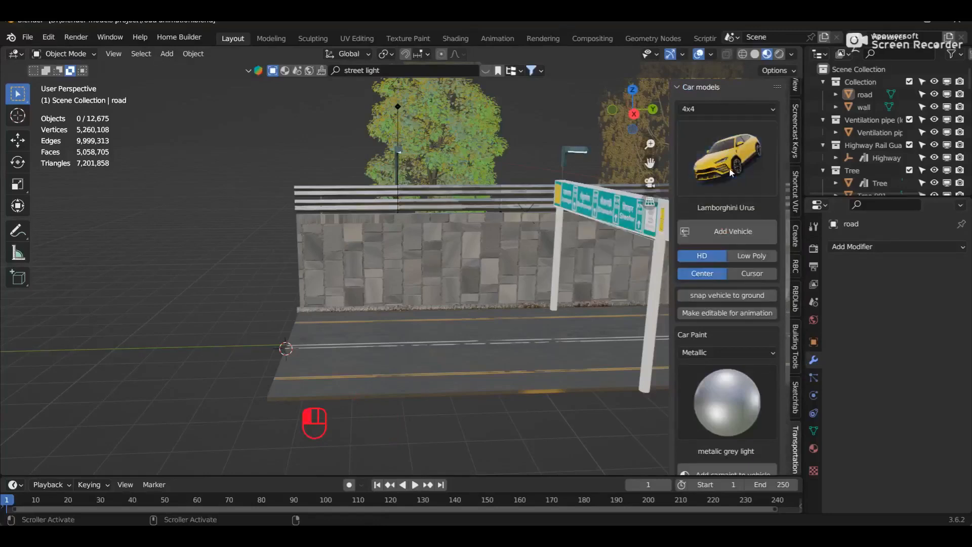
pyautogui.click(725, 231)
# Apply the metalic grey light car paint to the Lamborghini Urus and make the vehicle editable for animation
pyautogui.scroll(-2, 497, 279)
pyautogui.keyDown('shift'); pyautogui.moveTo(496, 279); pyautogui.dragTo(295, 341, button='middle'); pyautogui.keyUp('shift')
pyautogui.scroll(3, 452, 343)
pyautogui.keyDown('shift'); pyautogui.moveTo(495, 351); pyautogui.dragTo(332, 284, button='middle'); pyautogui.keyUp('shift')
pyautogui.scroll(3, 332, 284)
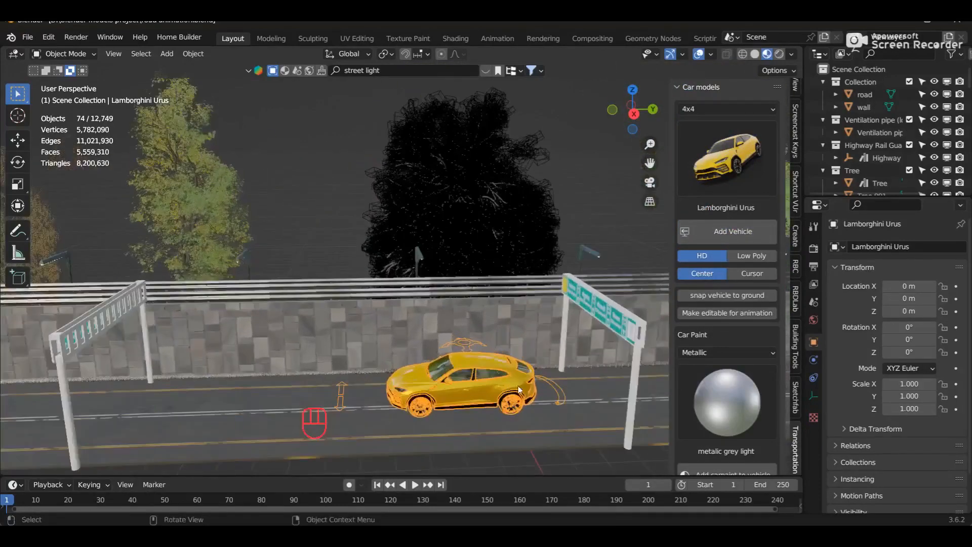
pyautogui.click(736, 387)
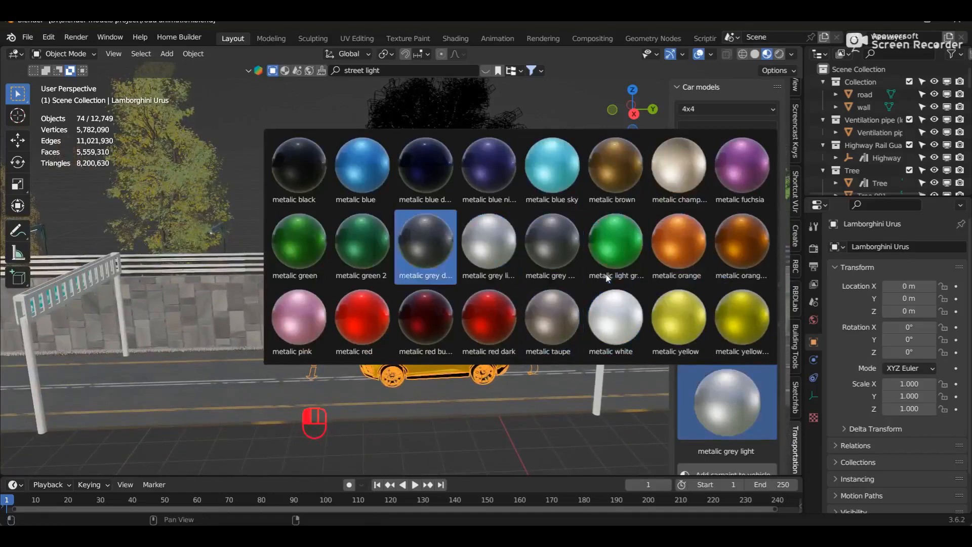
pyautogui.click(513, 260)
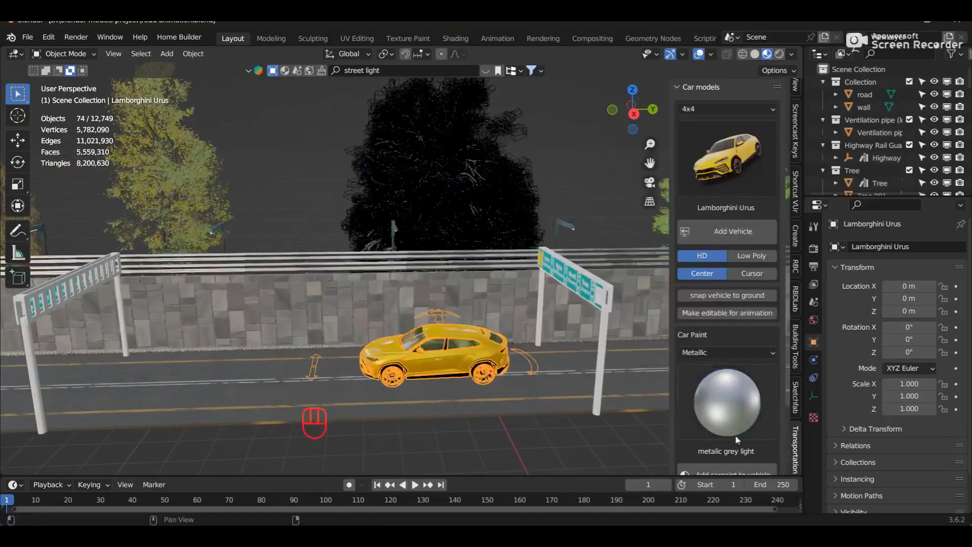
pyautogui.scroll(-3, 736, 436)
pyautogui.click(749, 416)
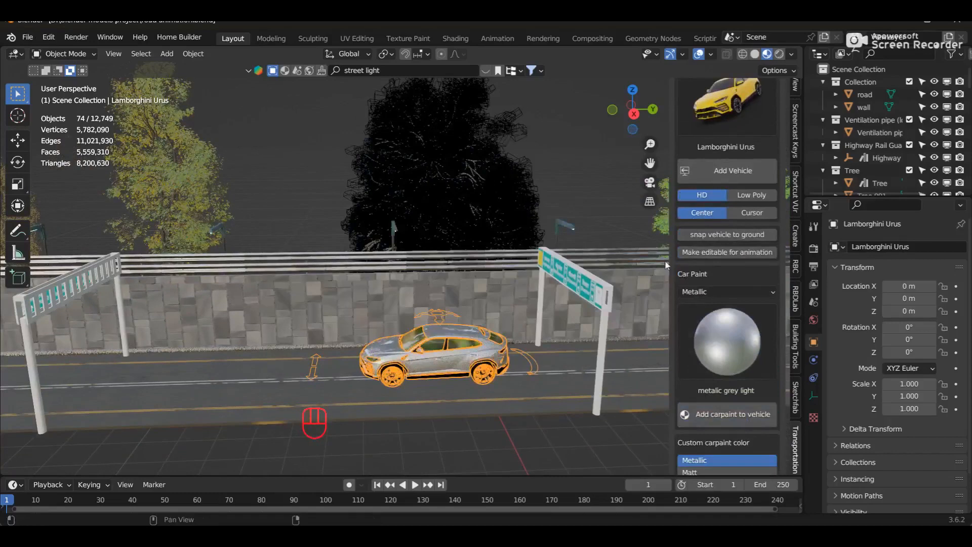
pyautogui.click(719, 259)
pyautogui.press('n')
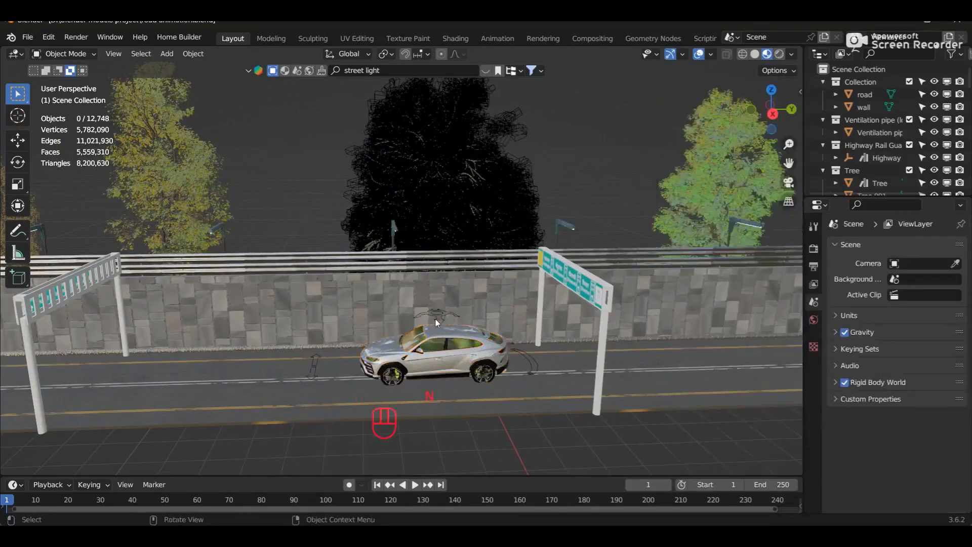
# Select the whole car together with its rig in front view and rotate it 180° about global Z
pyautogui.click(411, 341)
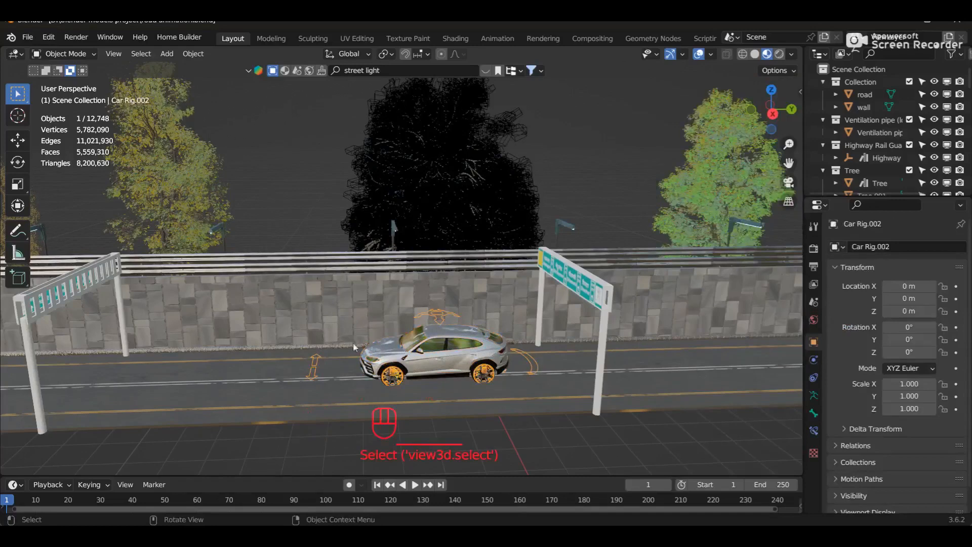
pyautogui.press('KP_1')
pyautogui.moveTo(314, 320); pyautogui.dragTo(408, 392)
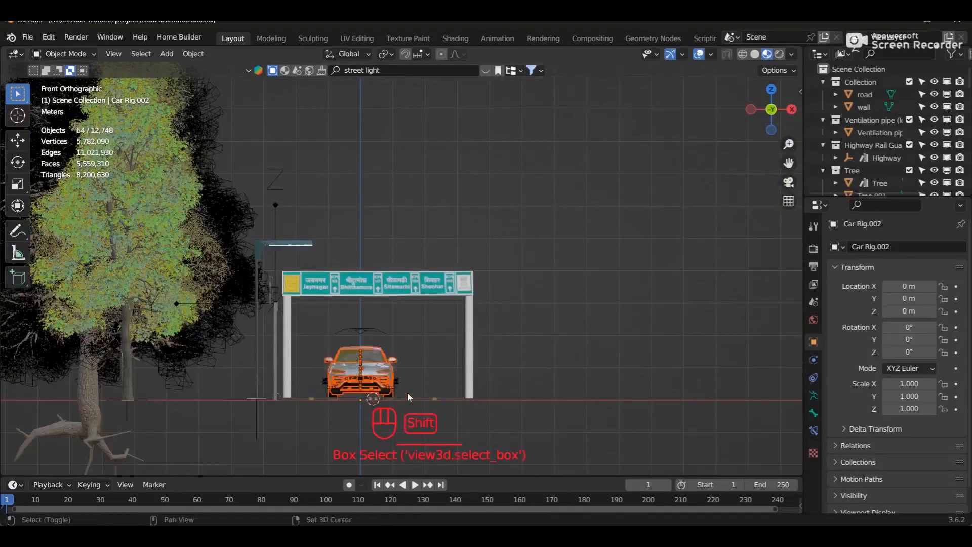
pyautogui.hotkey('shift', 'z')
pyautogui.keyDown('shift'); pyautogui.moveTo(318, 320); pyautogui.dragTo(410, 394); pyautogui.keyUp('shift')
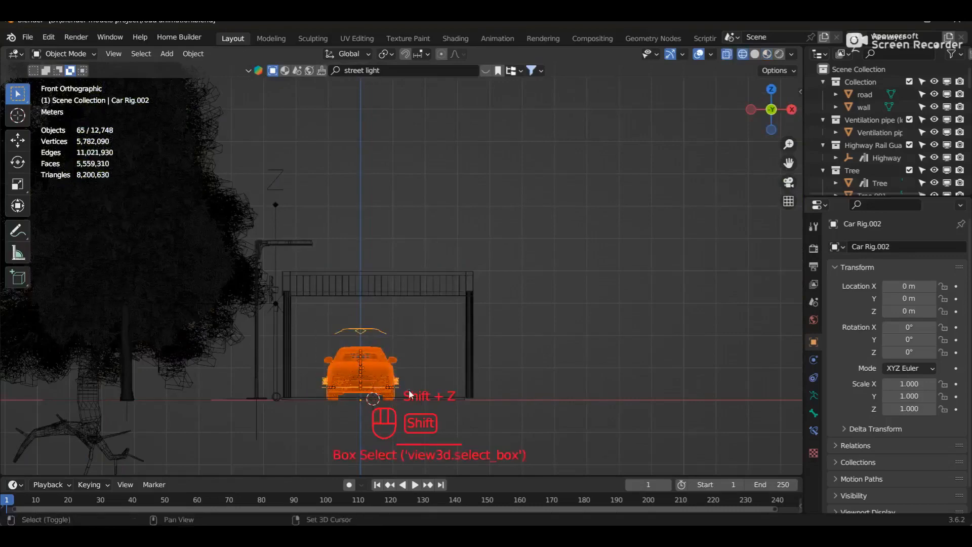
pyautogui.hotkey('shift', 'z')
pyautogui.moveTo(406, 370); pyautogui.dragTo(499, 427, button='middle')
pyautogui.press('r')
pyautogui.write('z180')
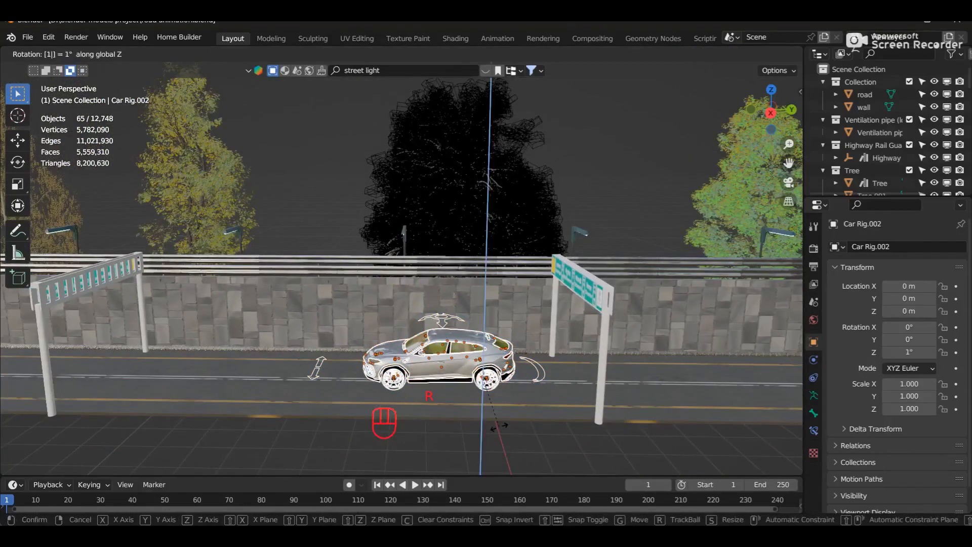
pyautogui.click(499, 425)
# Move the car and its rig about 33.3 m in the negative Y direction to the start of the road
pyautogui.keyDown('shift'); pyautogui.moveTo(500, 425); pyautogui.dragTo(586, 420, button='middle'); pyautogui.keyUp('shift')
pyautogui.press('g')
pyautogui.press('x')
pyautogui.press('y')
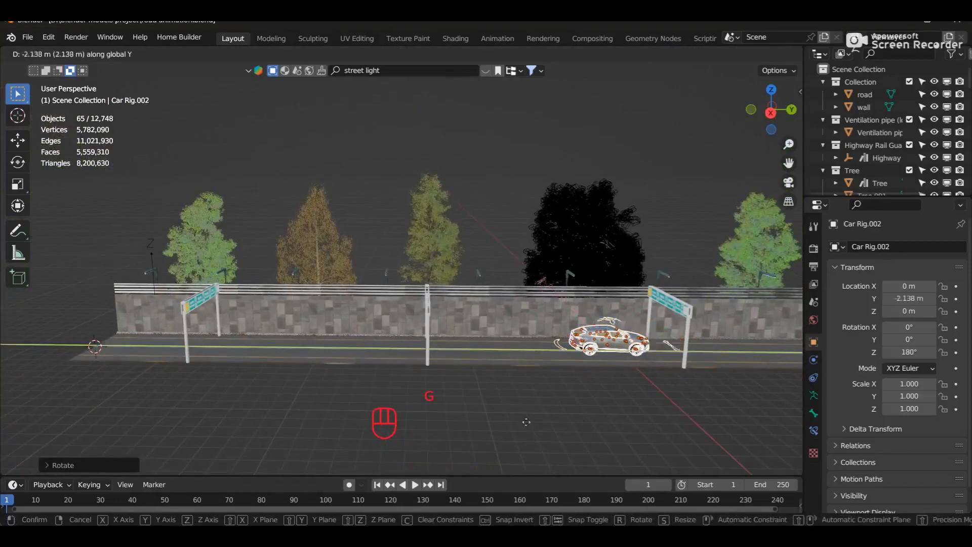
pyautogui.press('shift')
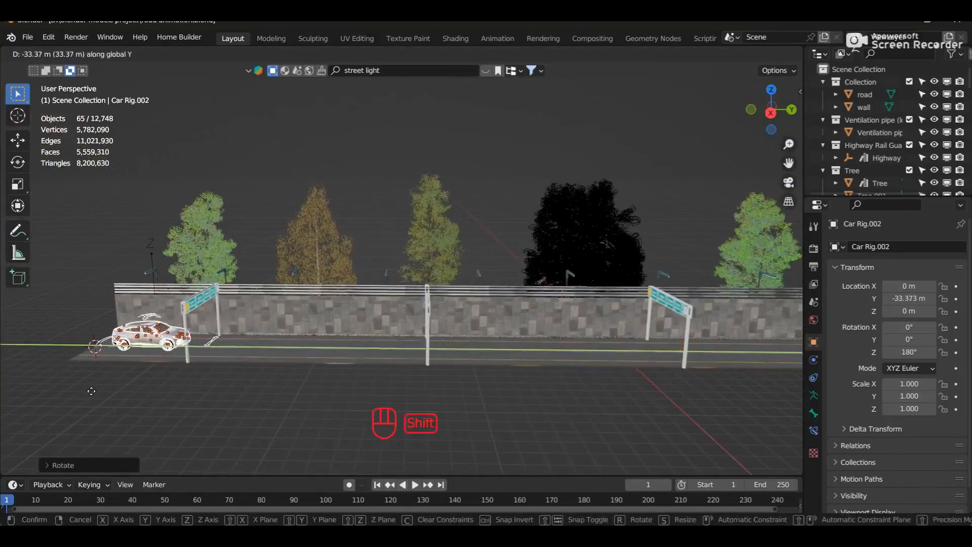
pyautogui.click(107, 391)
# Raise the car and its rig about 0.083 m along Z so the wheels rest on the road surface
pyautogui.moveTo(107, 391); pyautogui.dragTo(304, 309, button='middle')
pyautogui.scroll(6, 318, 359)
pyautogui.moveTo(304, 308); pyautogui.dragTo(296, 271, button='middle')
pyautogui.keyDown('shift'); pyautogui.moveTo(287, 333); pyautogui.dragTo(351, 310, button='middle'); pyautogui.keyUp('shift')
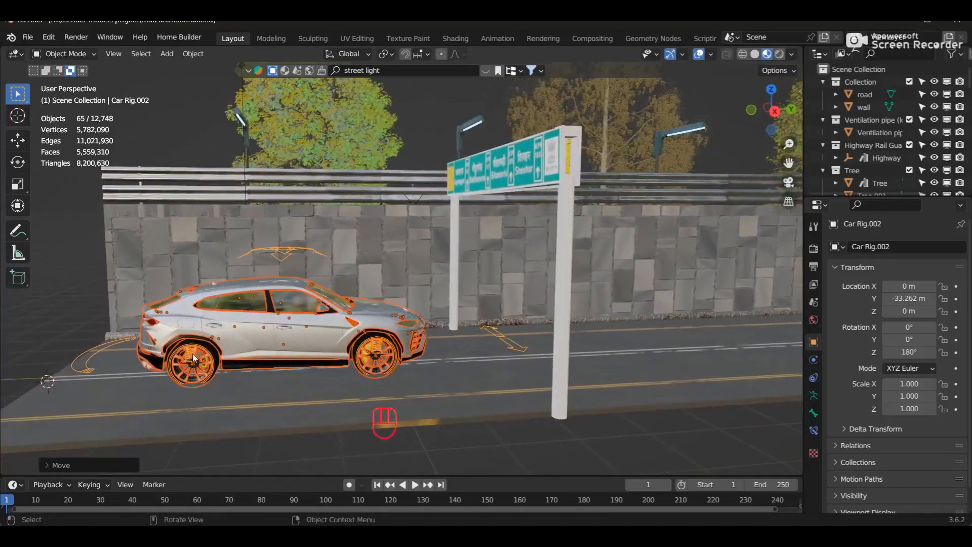
pyautogui.press('g')
pyautogui.press('z')
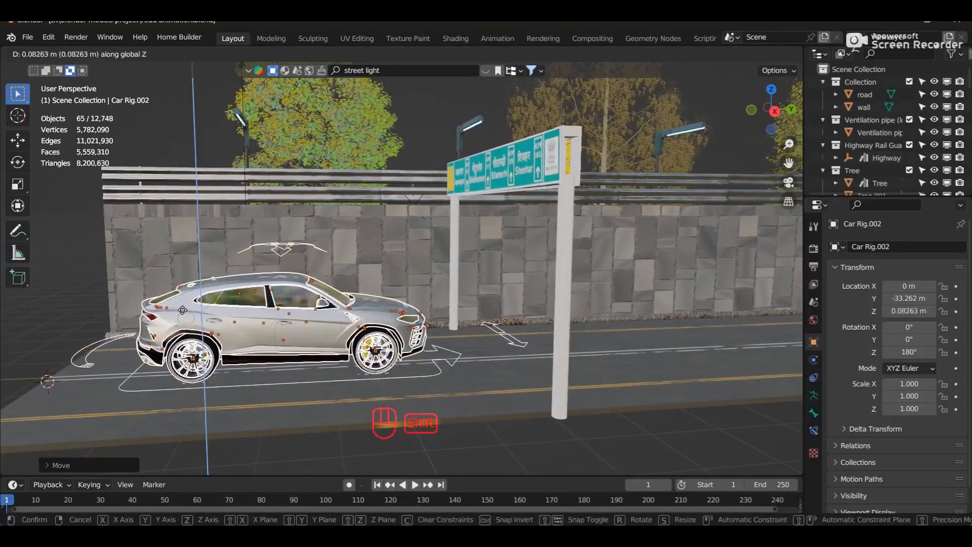
pyautogui.click(182, 310)
# Select only the car rig, switch it to Pose Mode and select its Root bone
pyautogui.moveTo(272, 324); pyautogui.dragTo(311, 324, button='middle')
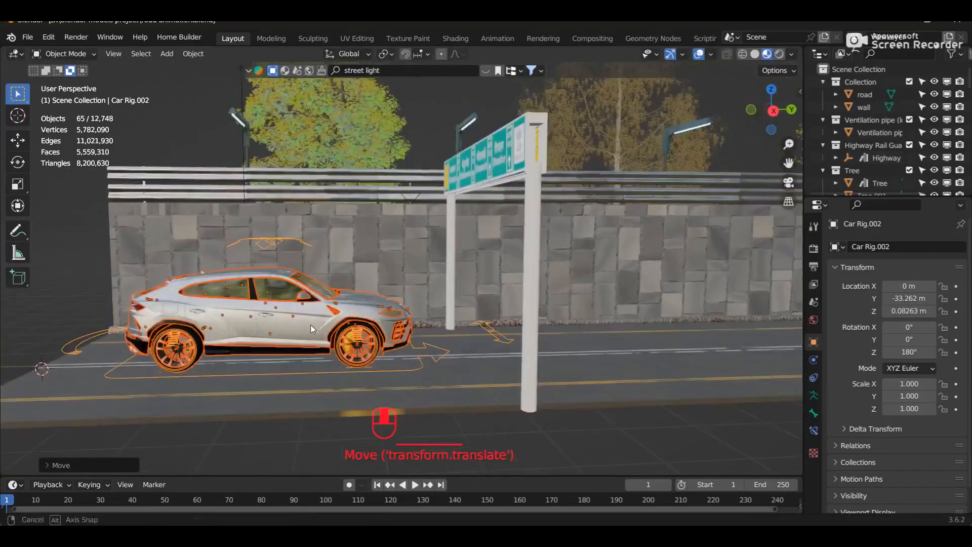
pyautogui.click(234, 381)
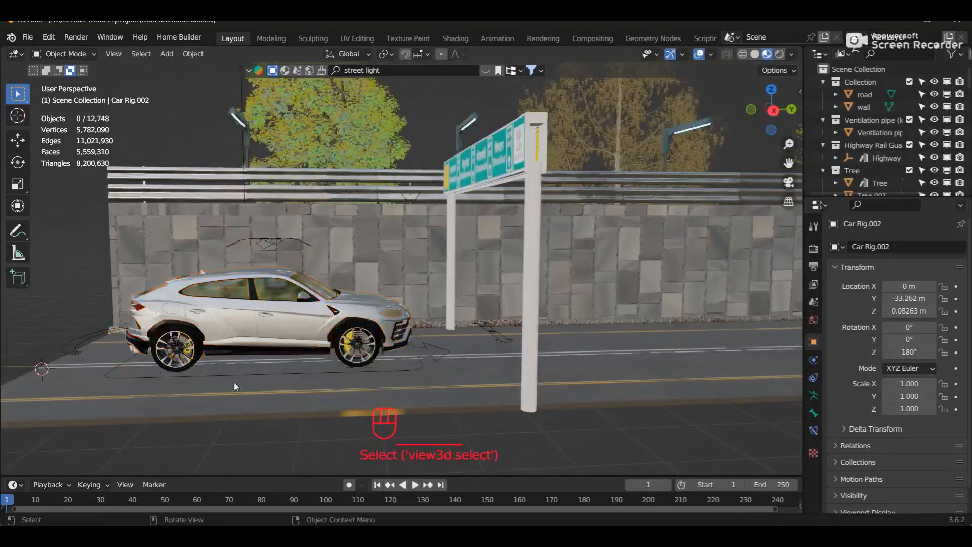
pyautogui.click(404, 370)
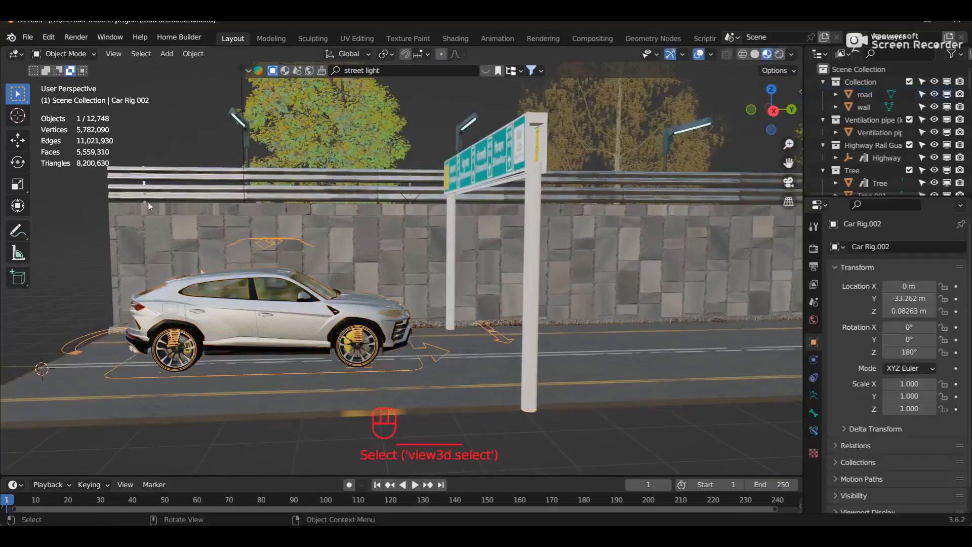
pyautogui.click(94, 53)
pyautogui.click(56, 96)
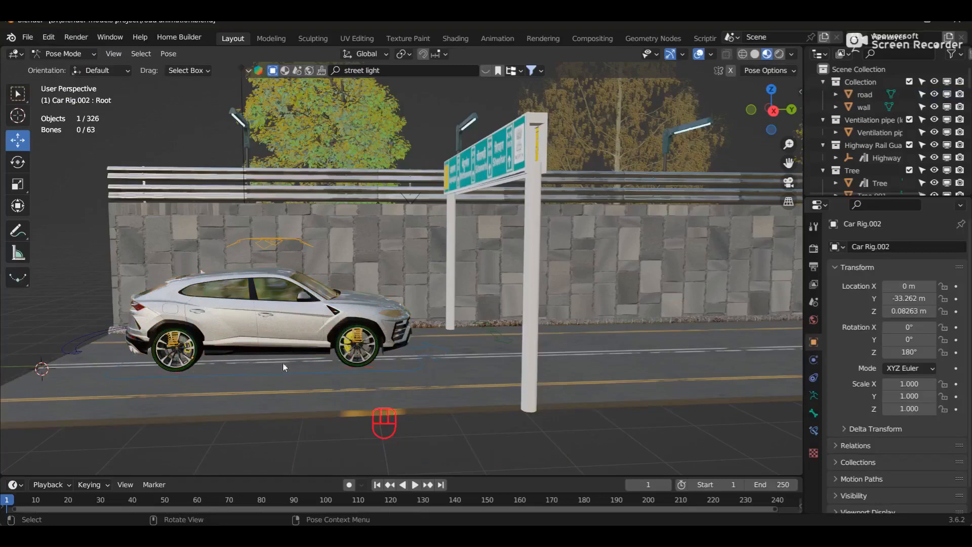
pyautogui.click(162, 376)
pyautogui.moveTo(229, 376); pyautogui.dragTo(311, 365)
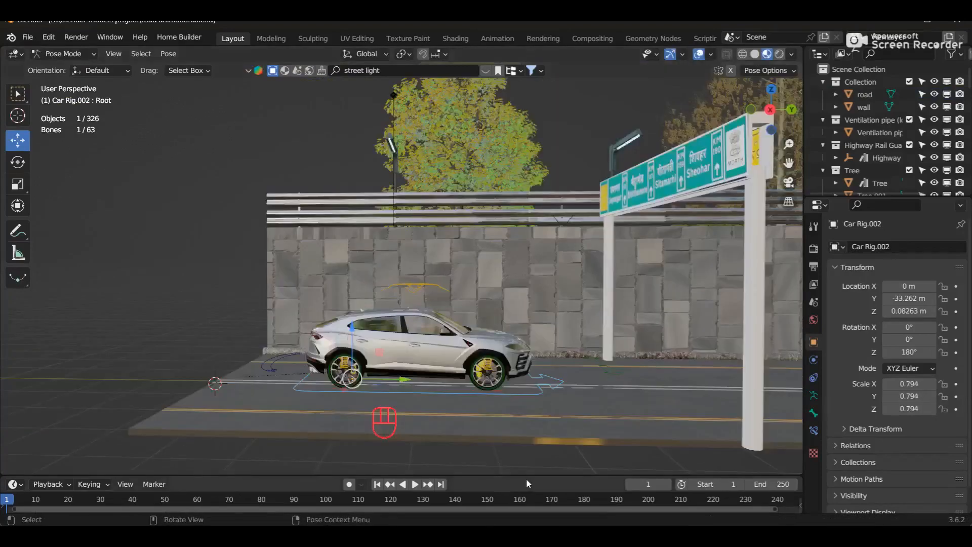
# Enlarge the timeline and set the animation range to start at frame 200 and end at frame 600
pyautogui.moveTo(526, 476); pyautogui.dragTo(529, 421)
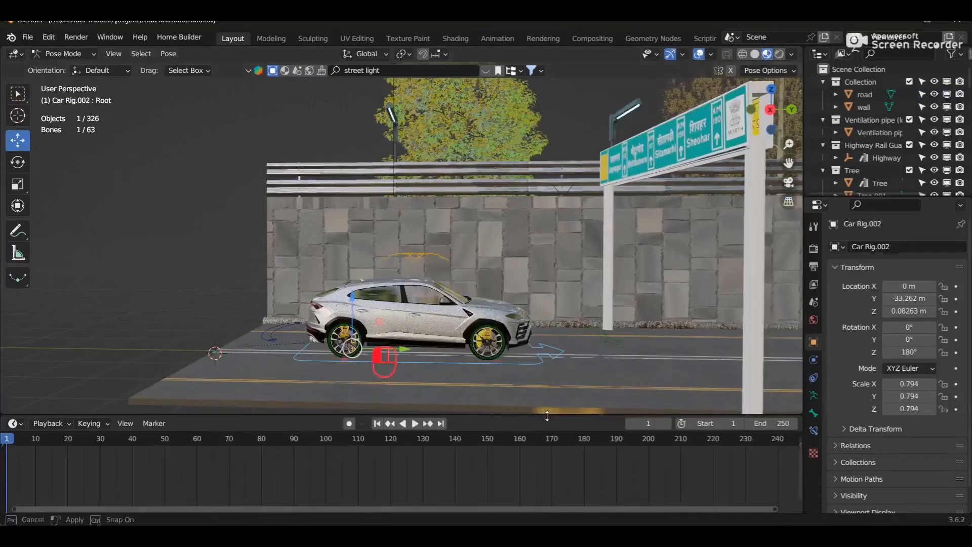
pyautogui.click(712, 428)
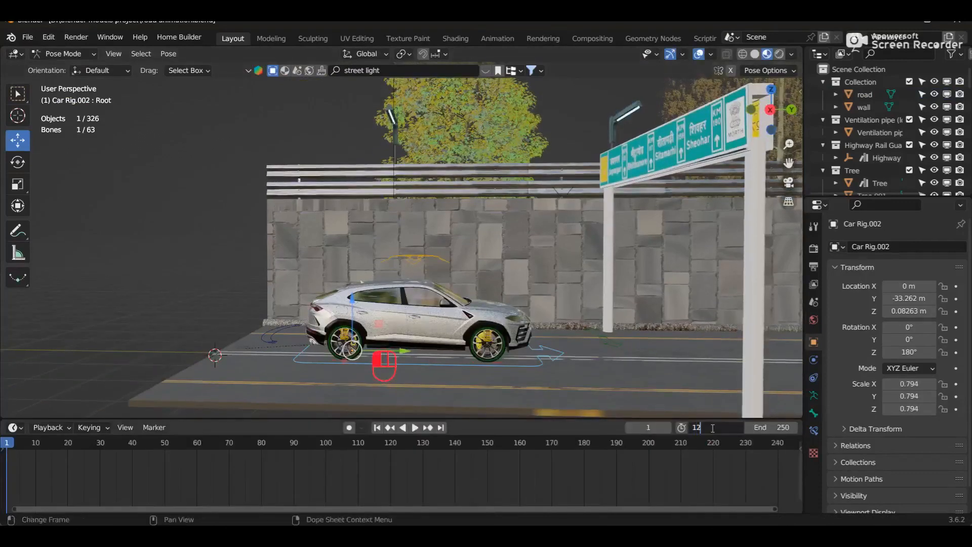
pyautogui.press('Return')
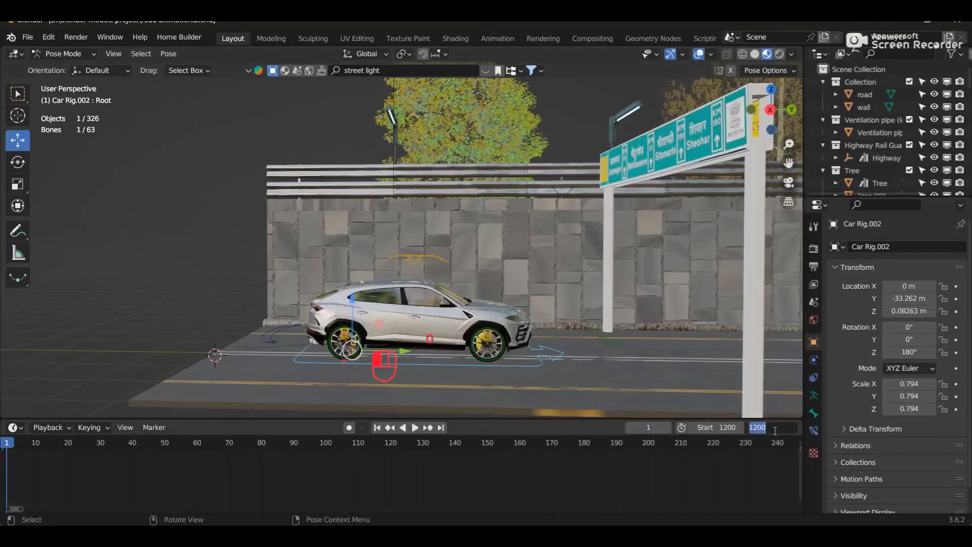
pyautogui.press('Return')
pyautogui.click(716, 430)
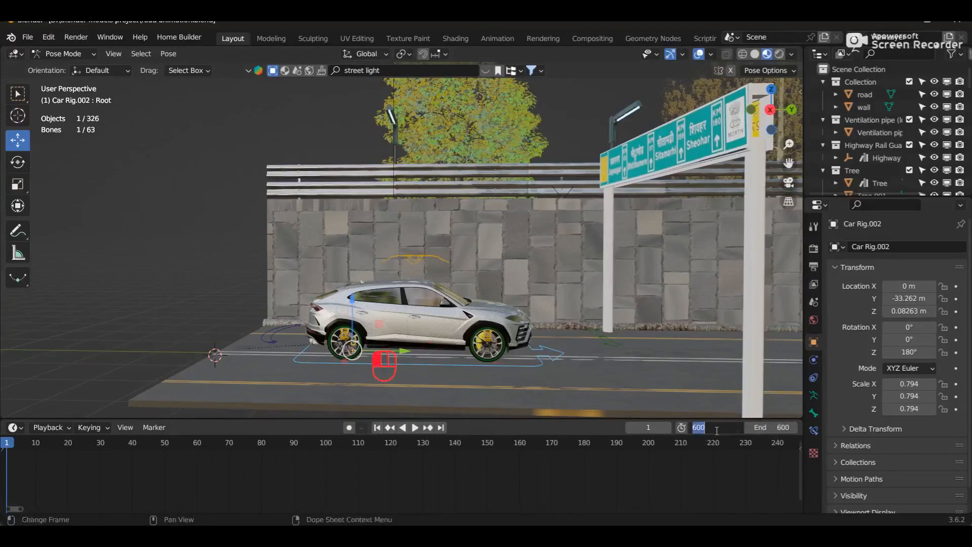
pyautogui.press('Return')
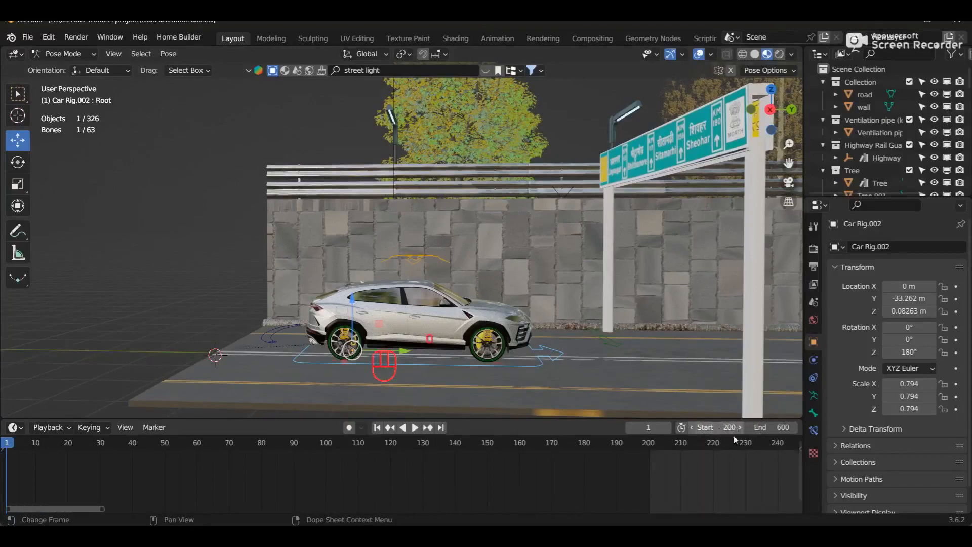
# Go to frame 200 and insert a keyframe for the car rig's Root bone
pyautogui.moveTo(80, 508); pyautogui.dragTo(346, 528)
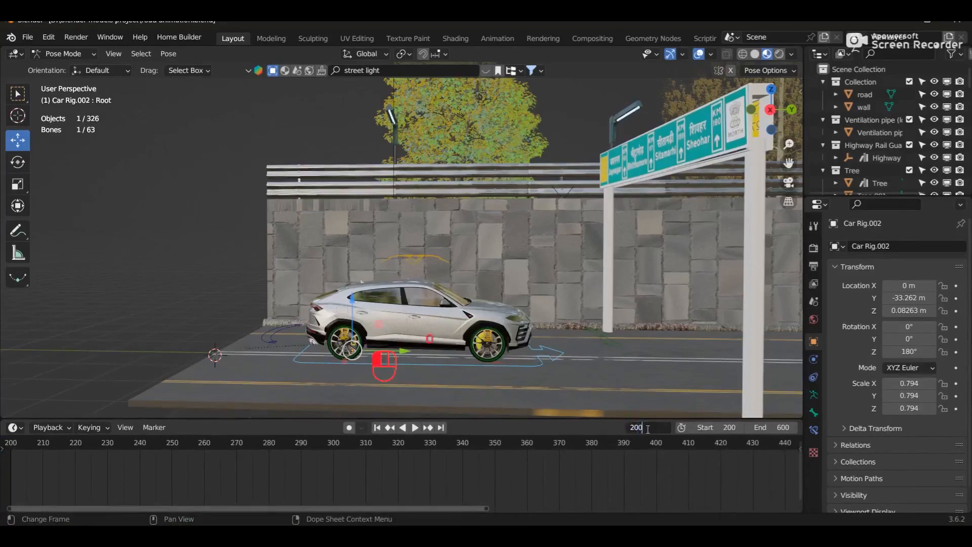
pyautogui.press('Return')
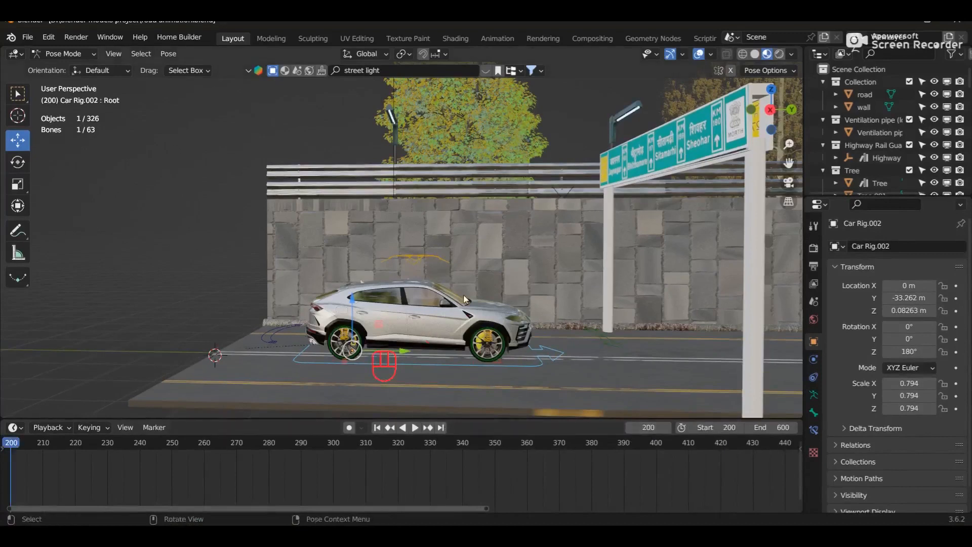
pyautogui.press('i')
pyautogui.click(417, 303)
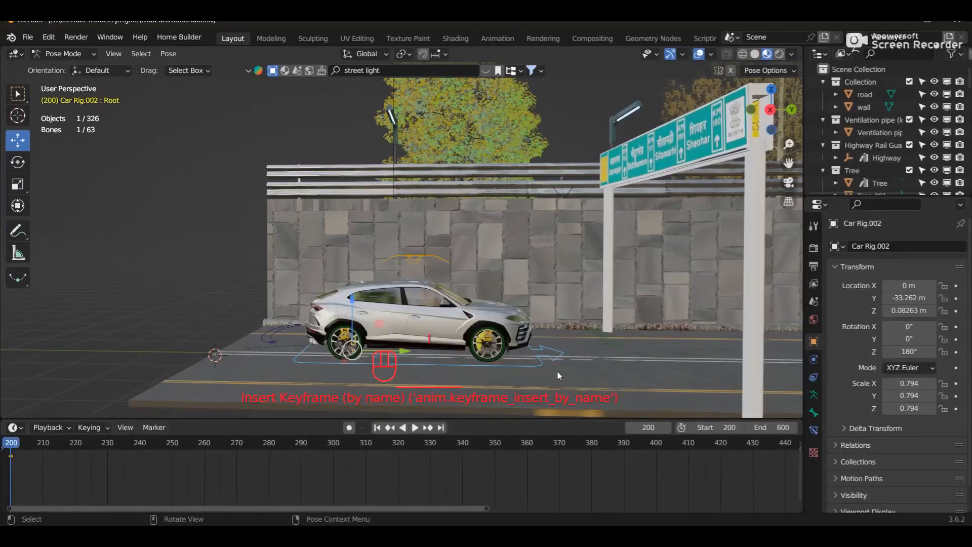
# Go to the end frame 600 and move the car rig's Root bone along the road to its far end, near the last sign gantry
pyautogui.press('n')
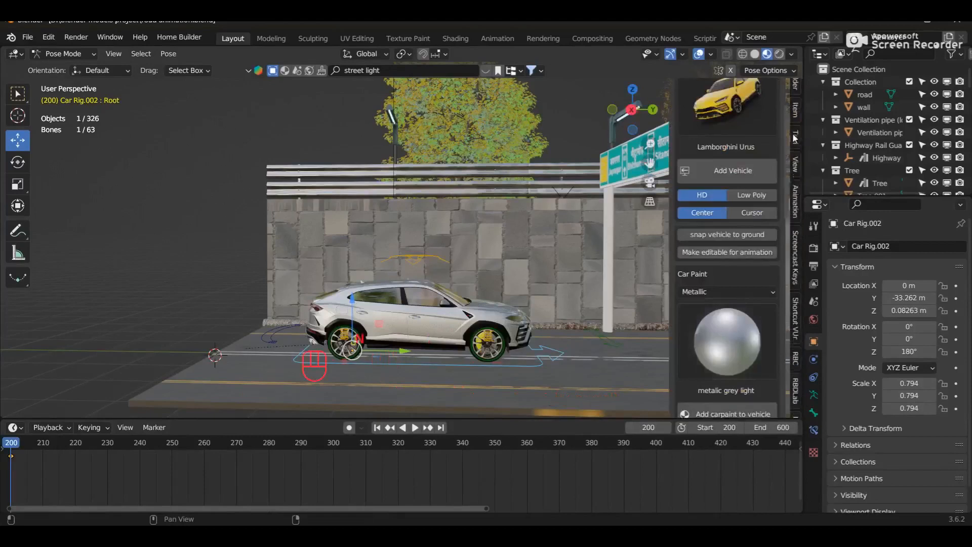
pyautogui.click(797, 152)
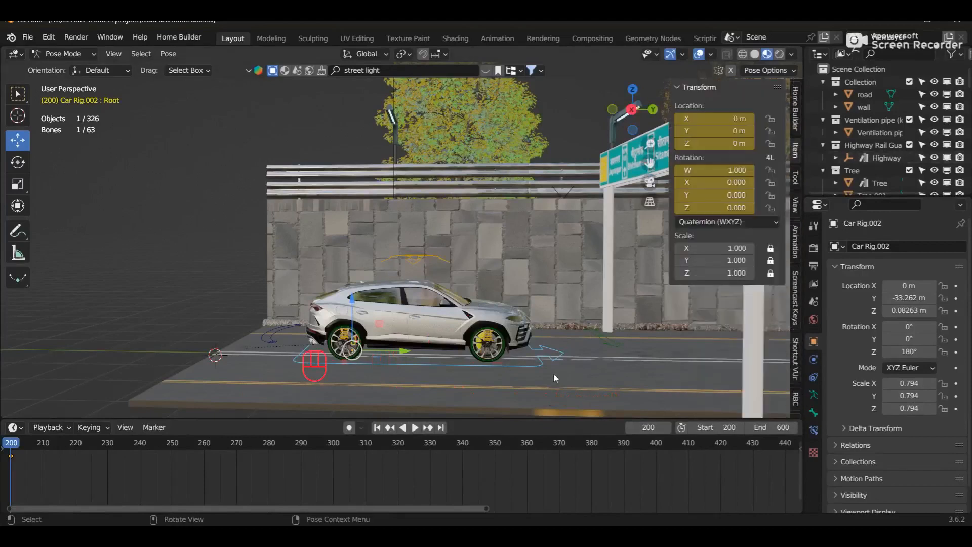
pyautogui.scroll(-5, 568, 349)
pyautogui.moveTo(569, 348); pyautogui.dragTo(329, 382, button='middle')
pyautogui.scroll(-5, 468, 344)
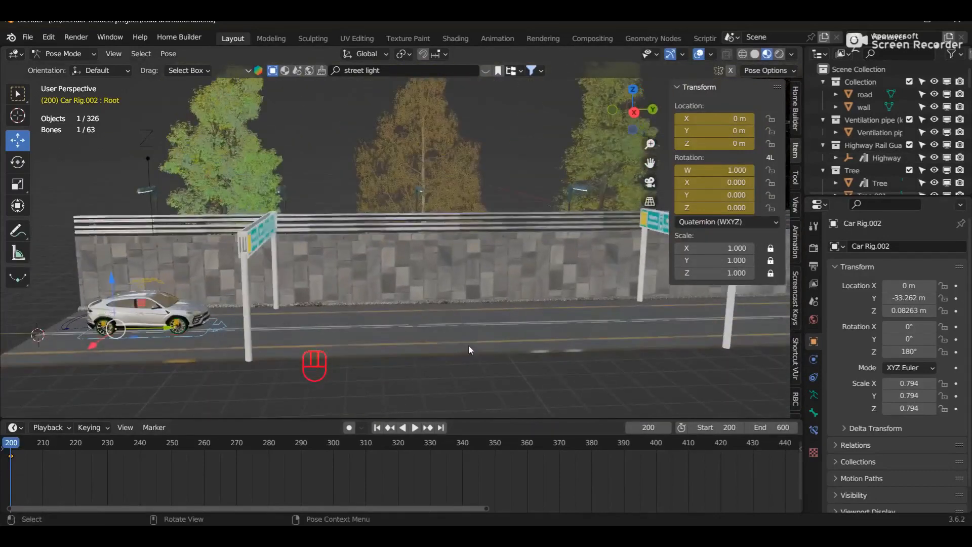
pyautogui.press('n')
pyautogui.moveTo(553, 341); pyautogui.dragTo(374, 351, button='middle')
pyautogui.scroll(-2, 552, 342)
pyautogui.click(445, 429)
pyautogui.moveTo(172, 283); pyautogui.dragTo(728, 331)
# Insert a keyframe for the selected Root bone at frame 600, undoing the accidental deselection
pyautogui.click(728, 331)
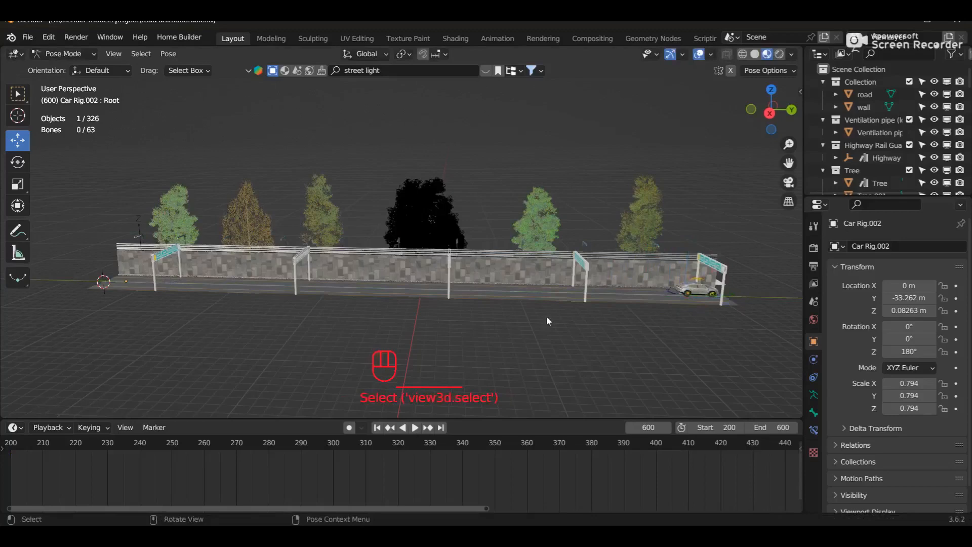
pyautogui.press('i')
pyautogui.click(515, 287)
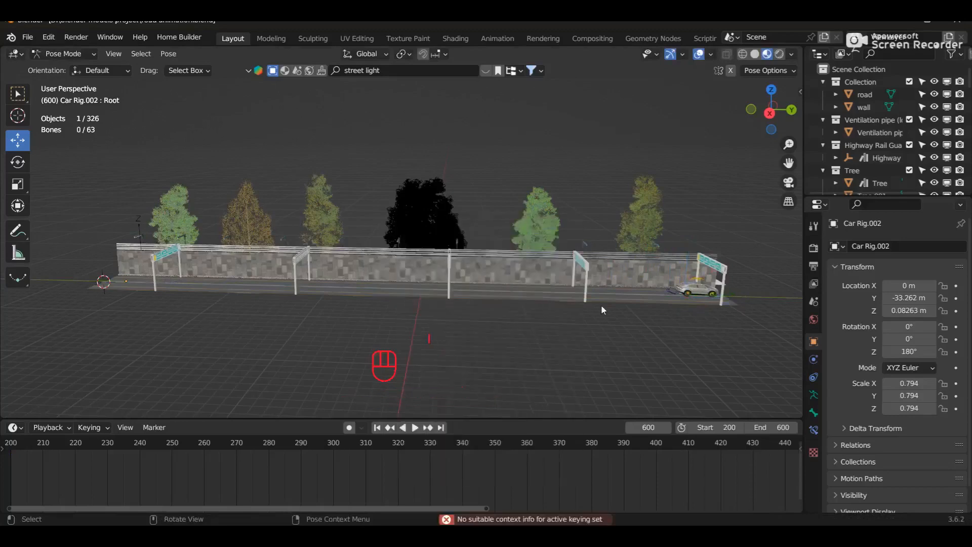
pyautogui.hotkey('ctrl', 'z')
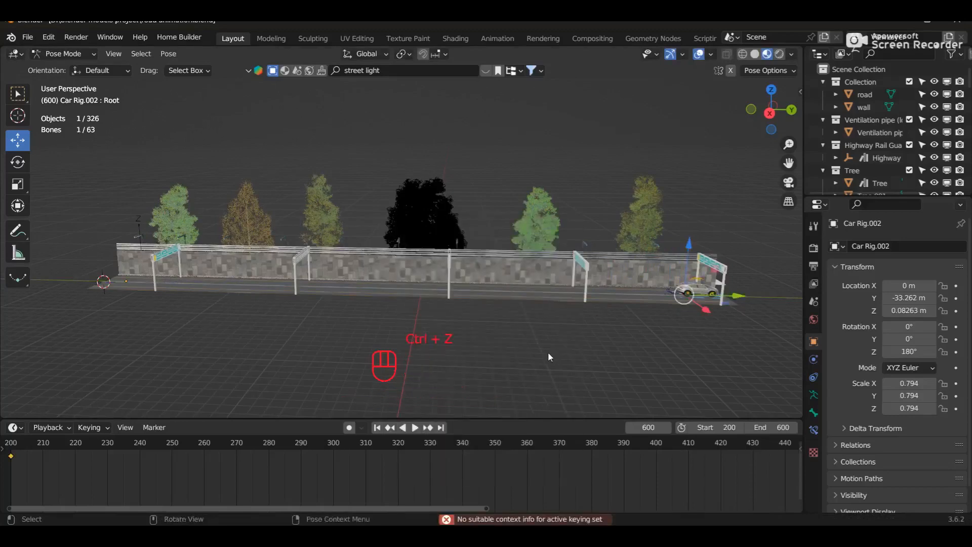
pyautogui.press('i')
pyautogui.click(626, 296)
# Play the car's drive along the road from frame 200, stop playback and return to the start frame
pyautogui.click(377, 428)
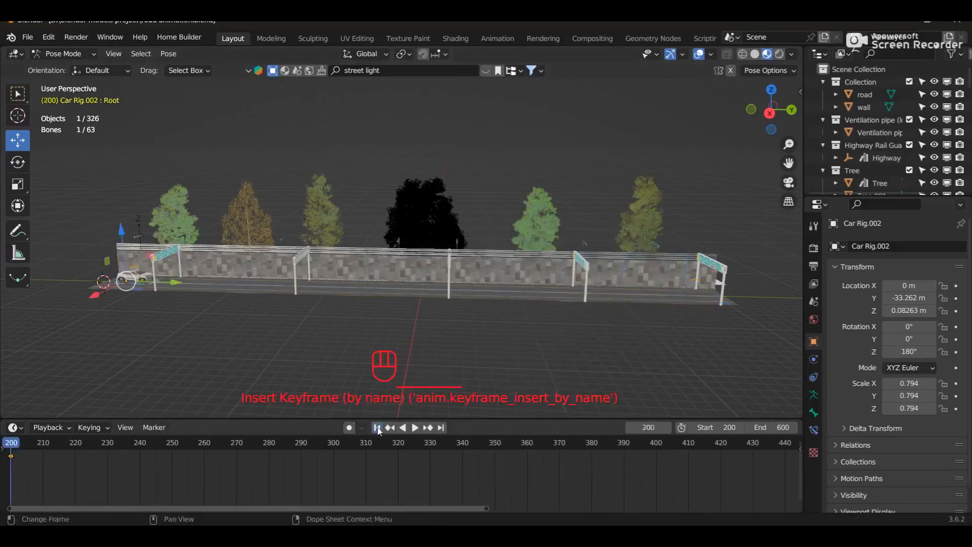
pyautogui.scroll(5, 145, 320)
pyautogui.keyDown('shift'); pyautogui.moveTo(145, 320); pyautogui.dragTo(465, 276, button='middle'); pyautogui.keyUp('shift')
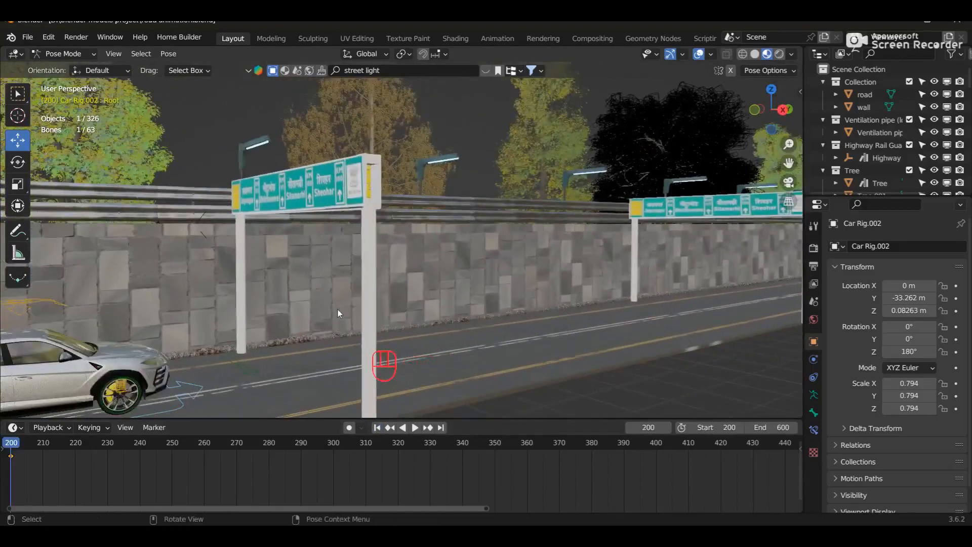
pyautogui.press('space')
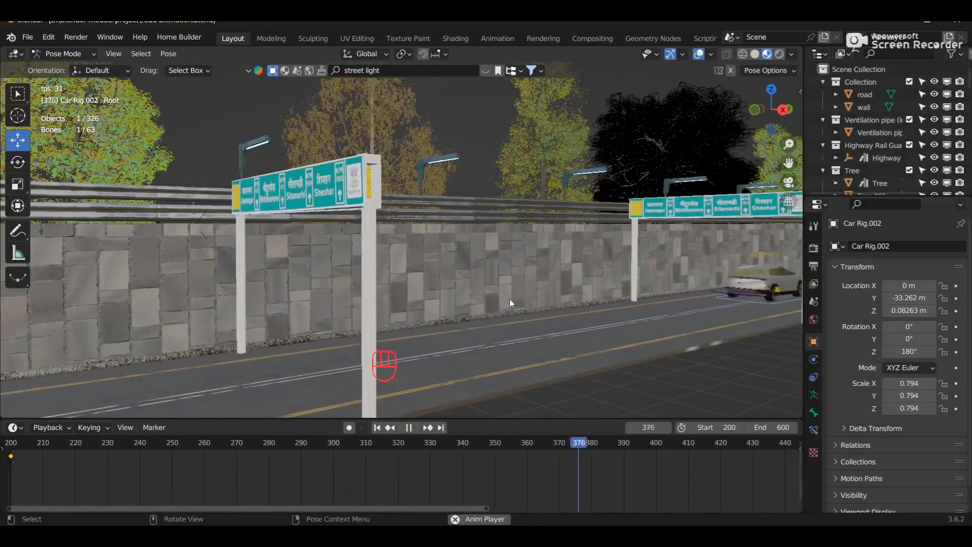
pyautogui.press('space')
pyautogui.click(379, 427)
# Switch the car rig from Pose Mode back to Object Mode and deselect everything
pyautogui.moveTo(402, 308); pyautogui.dragTo(475, 277, button='middle')
pyautogui.scroll(2, 534, 291)
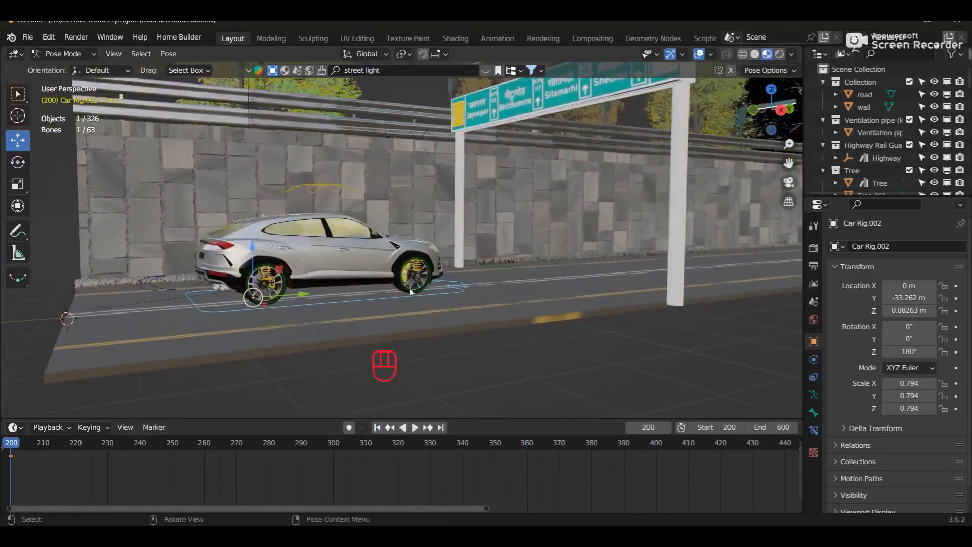
pyautogui.hotkey('shift', 'a')
pyautogui.click(425, 337)
pyautogui.click(66, 54)
pyautogui.click(58, 64)
pyautogui.click(527, 354)
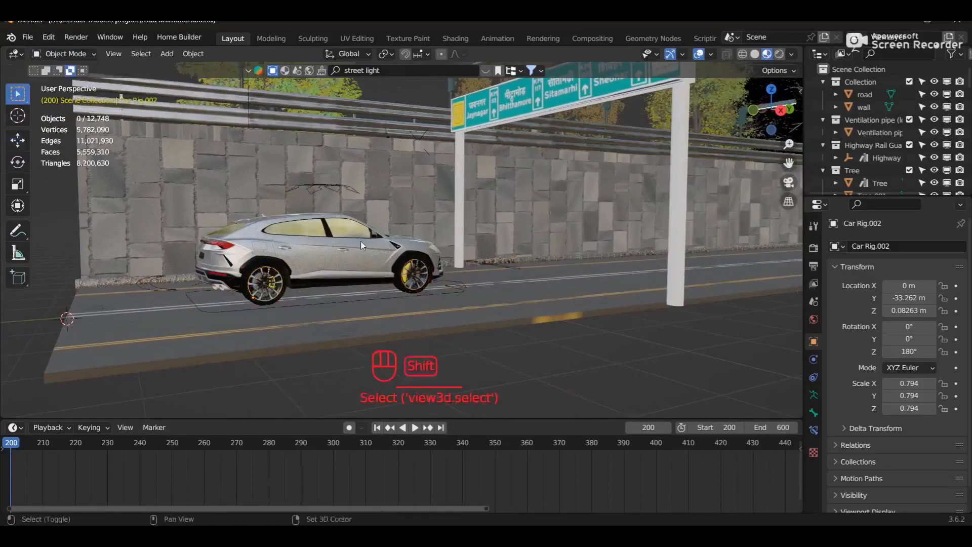
# Add a camera and align it to a low view of the car from behind and to the side
pyautogui.hotkey('shift', 'a')
pyautogui.moveTo(350, 260)
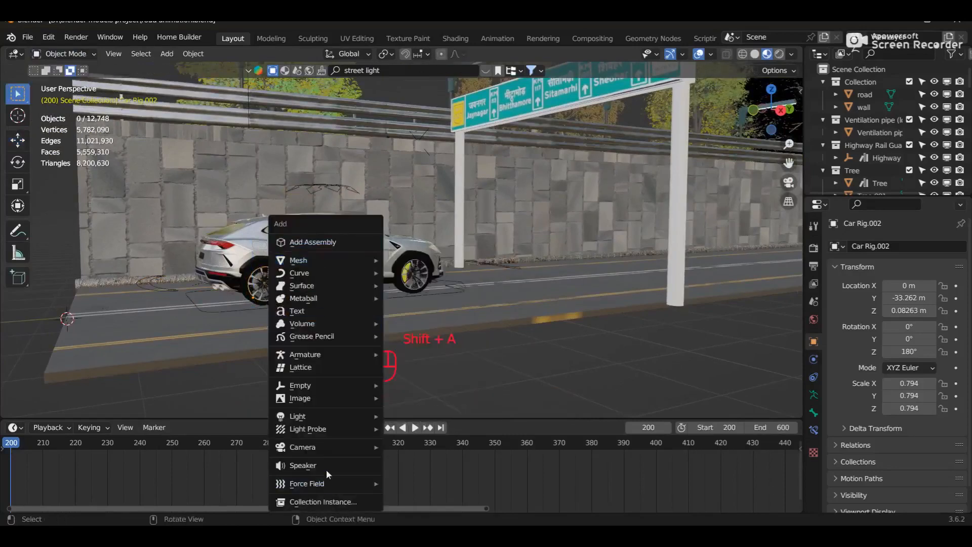
pyautogui.moveTo(314, 447)
pyautogui.click(408, 447)
pyautogui.moveTo(446, 353); pyautogui.dragTo(466, 350, button='middle')
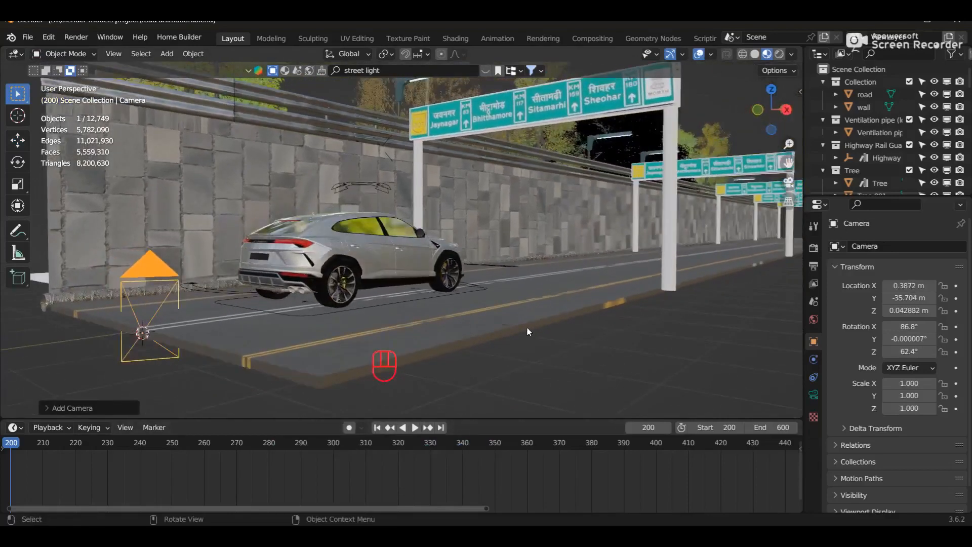
pyautogui.press('ctrl+alt+KP_0')
pyautogui.keyDown('shift'); pyautogui.moveTo(584, 227); pyautogui.dragTo(591, 254, button='middle'); pyautogui.keyUp('shift')
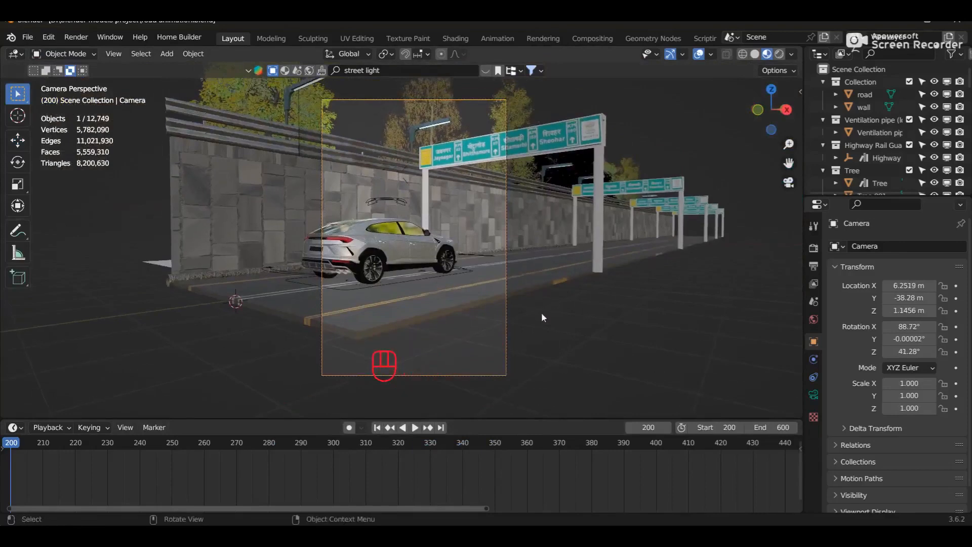
# Set the camera's X rotation to 92.52° and its Z rotation to about 46.58°
pyautogui.press('n')
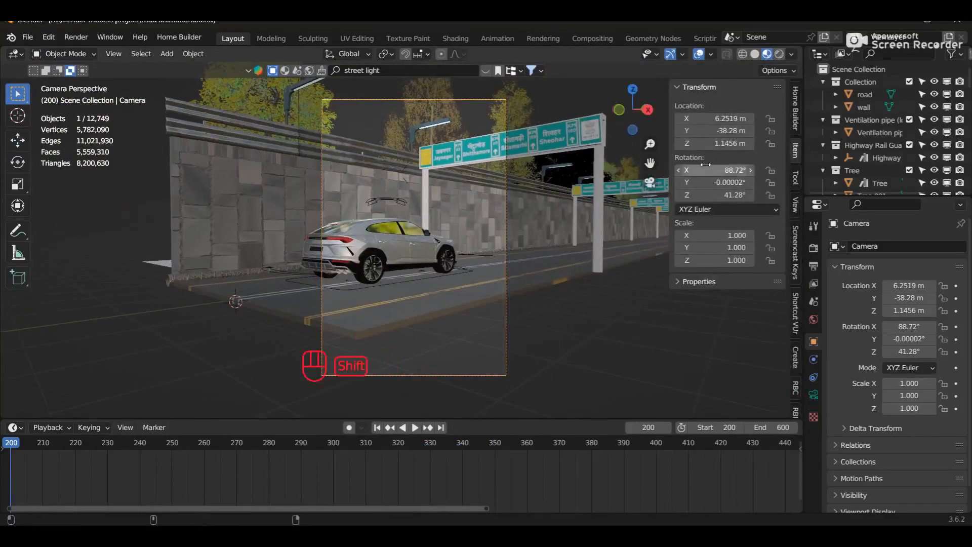
pyautogui.keyDown('shift'); pyautogui.moveTo(709, 170); pyautogui.dragTo(709, 170); pyautogui.keyUp('shift')
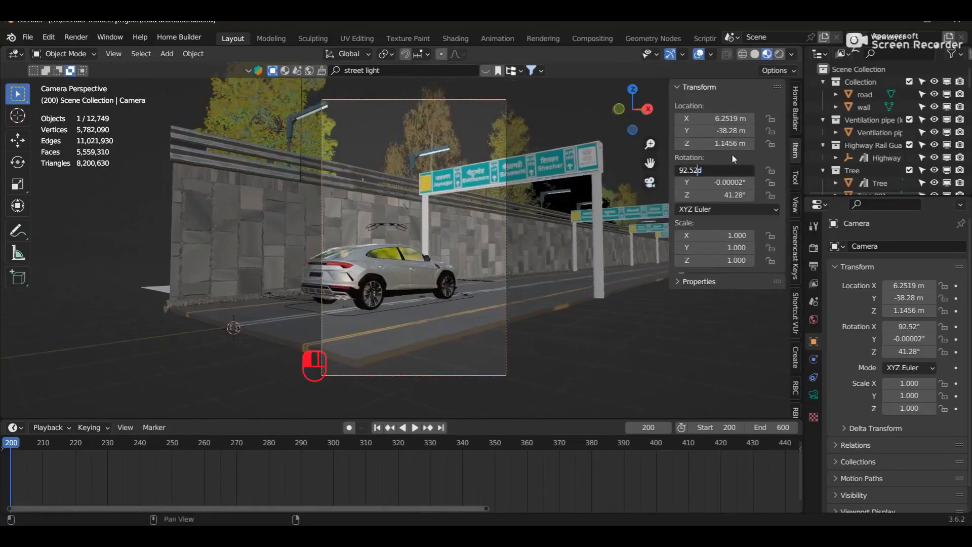
pyautogui.click(734, 159)
pyautogui.moveTo(719, 195)
pyautogui.keyDown('shift'); pyautogui.mouseDown()
pyautogui.moveTo(750, 195)
pyautogui.moveTo(723, 198)
pyautogui.mouseUp(); pyautogui.keyUp('shift')
pyautogui.click(725, 156)
# Fit the whole car in the camera frame with location X 6.0089 m, Y -37.712 m and Z rotation 47.78°
pyautogui.keyDown('shift'); pyautogui.moveTo(706, 132); pyautogui.dragTo(753, 131); pyautogui.keyUp('shift')
pyautogui.hotkey('ctrl', 'z')
pyautogui.keyDown('shift'); pyautogui.click(699, 130); pyautogui.keyUp('shift')
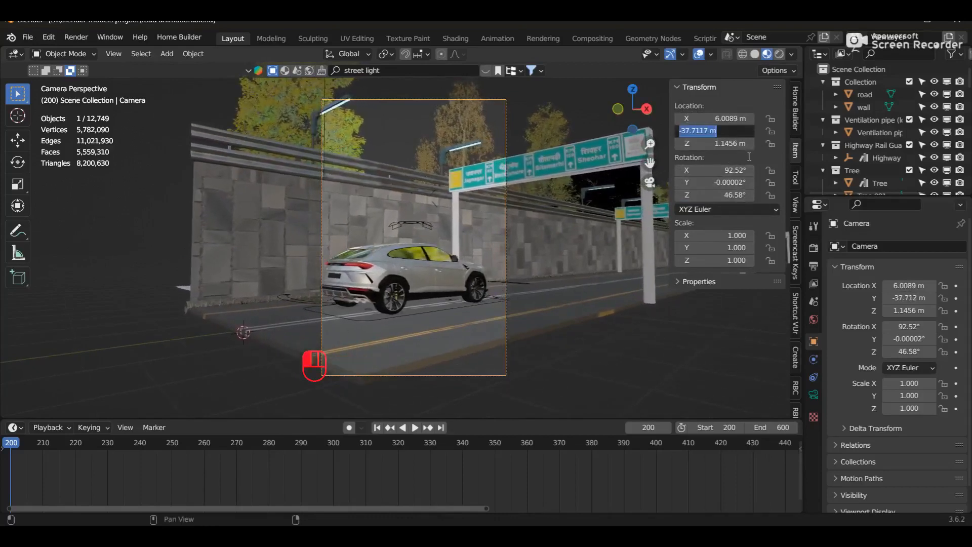
pyautogui.press('Return')
pyautogui.keyDown('shift'); pyautogui.moveTo(729, 194); pyautogui.dragTo(744, 194); pyautogui.keyUp('shift')
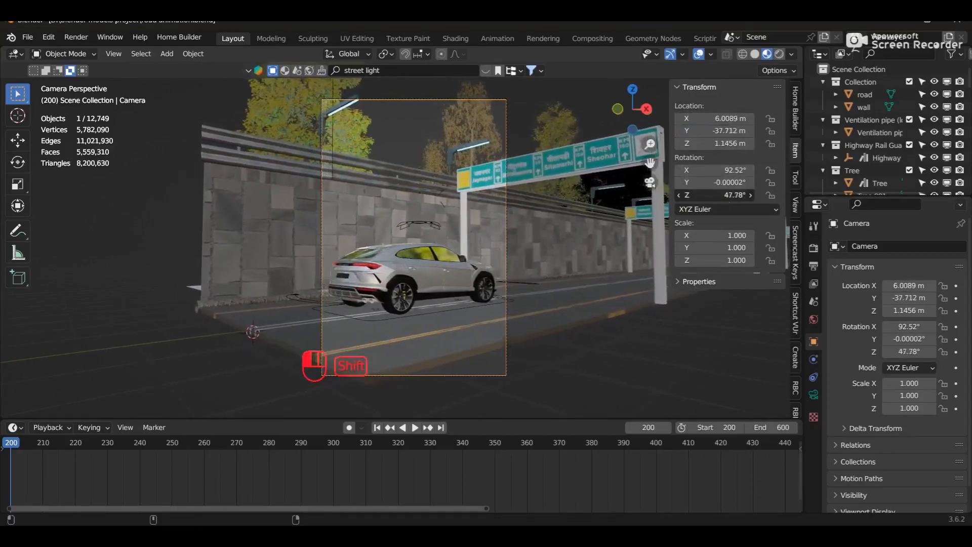
pyautogui.click(729, 197)
pyautogui.press('Return')
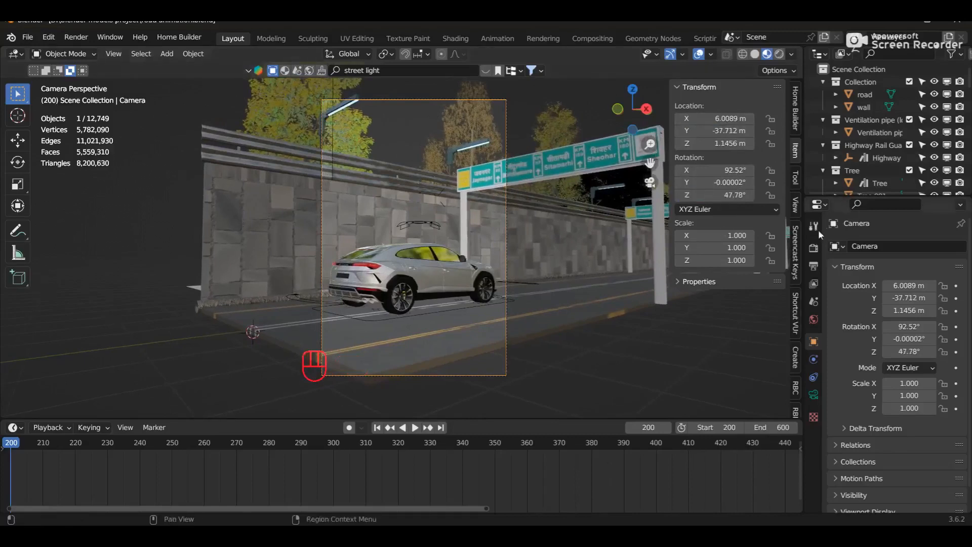
pyautogui.press('n')
# Set the render engine to Cycles and preview the camera view in rendered shading, checking the world and render settings
pyautogui.click(814, 248)
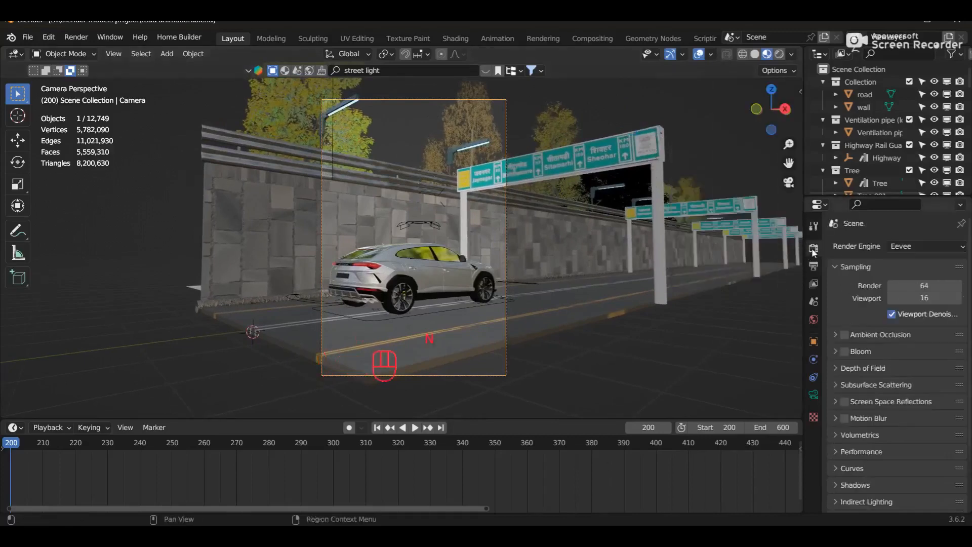
pyautogui.click(905, 247)
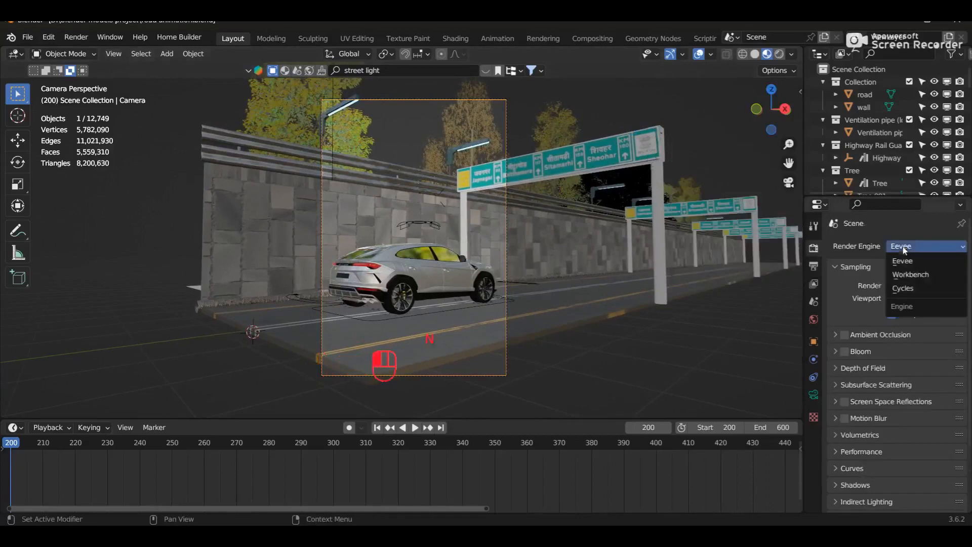
pyautogui.click(905, 289)
pyautogui.click(814, 319)
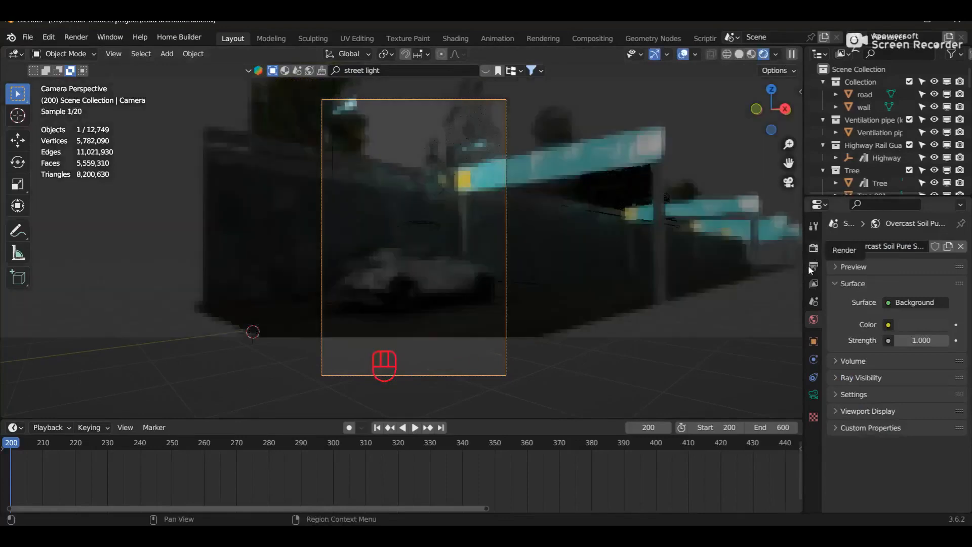
pyautogui.click(814, 248)
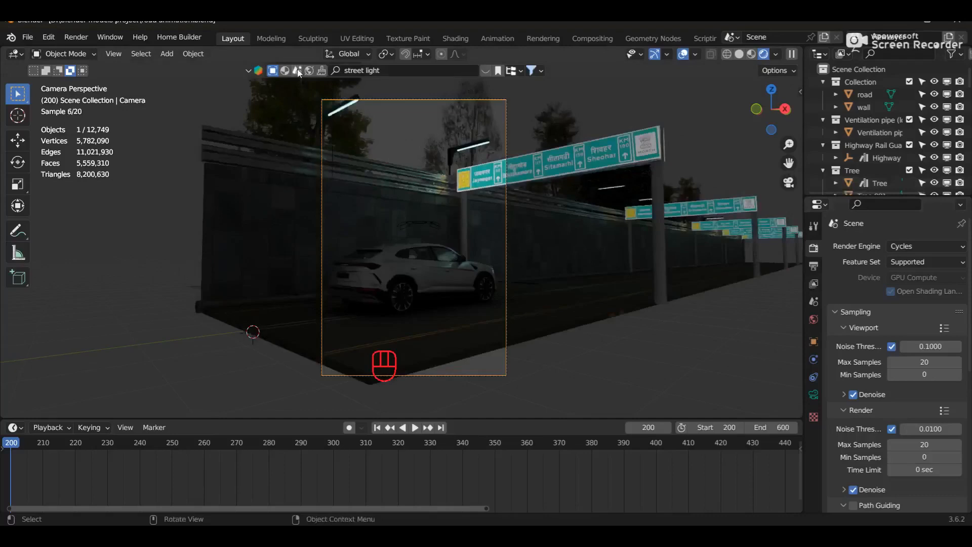
# Search the BlenderKit HDRs for "pure sky" and download Snow Field (Pure Sky) at 2048 resolution
pyautogui.click(310, 72)
pyautogui.click(370, 69)
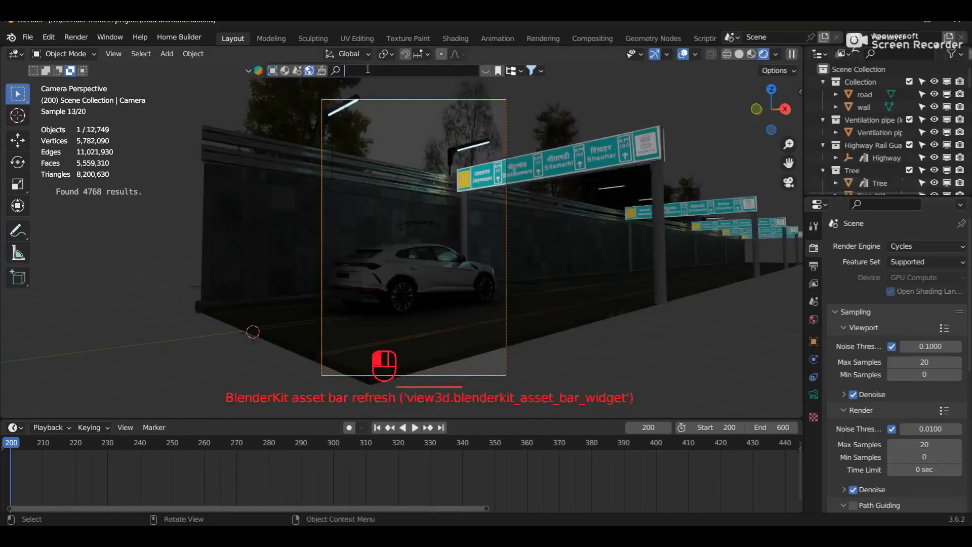
pyautogui.write('pure sky')
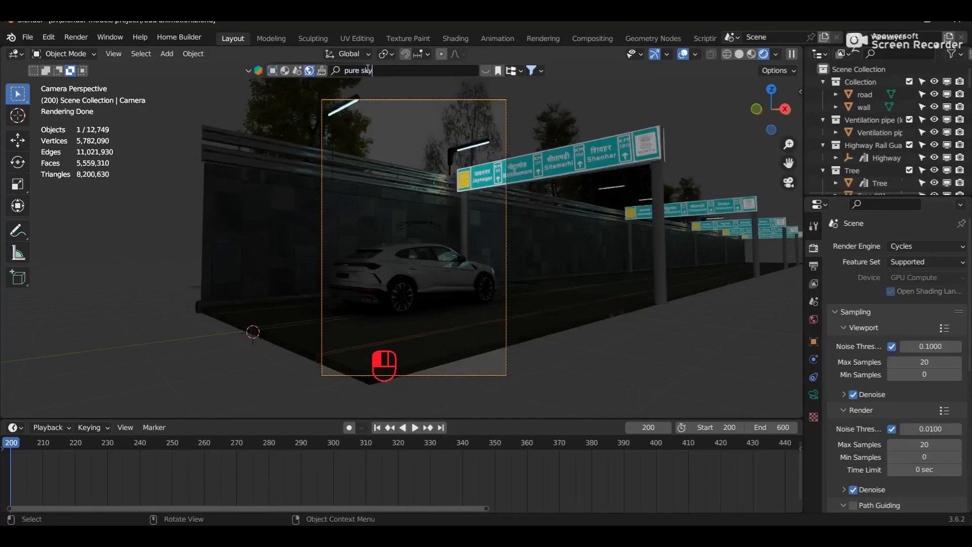
pyautogui.press('Return')
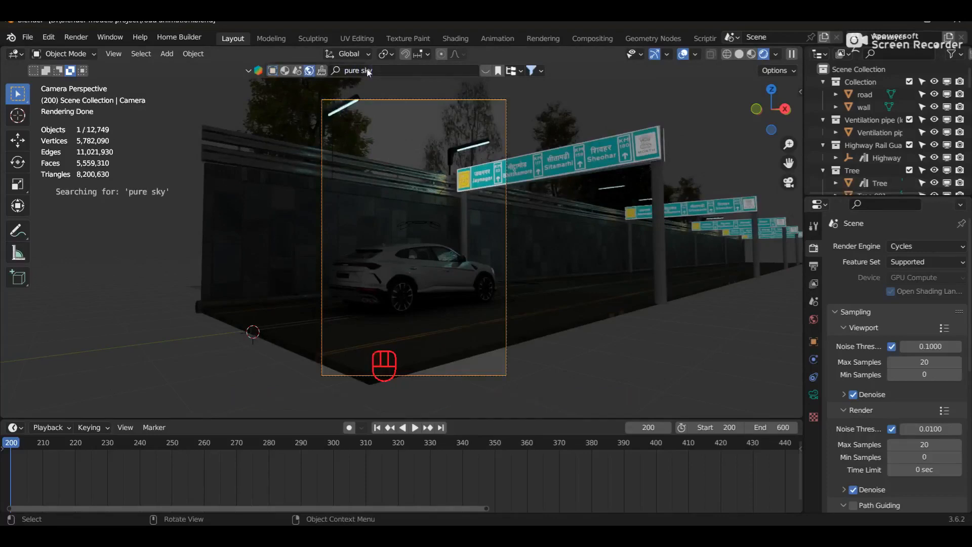
pyautogui.moveTo(81, 145)
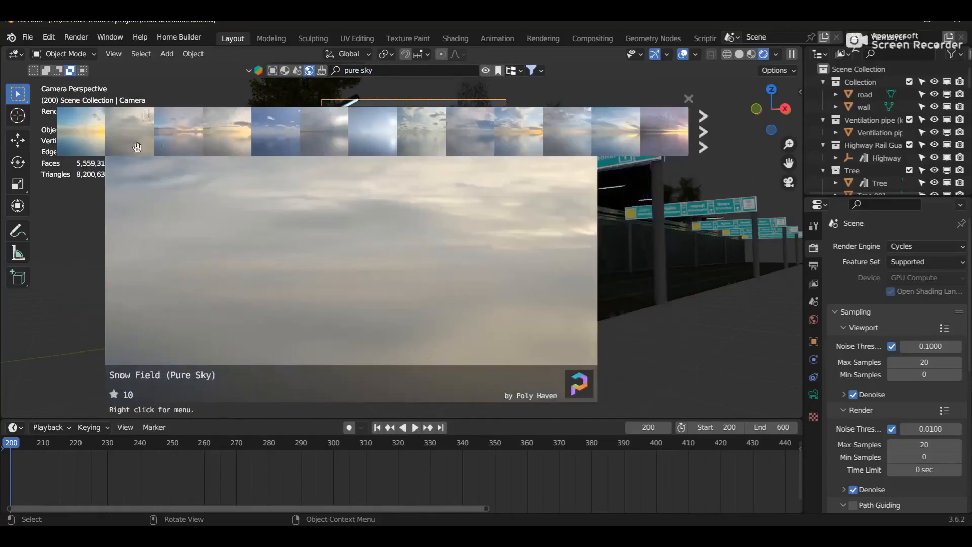
pyautogui.click(134, 146)
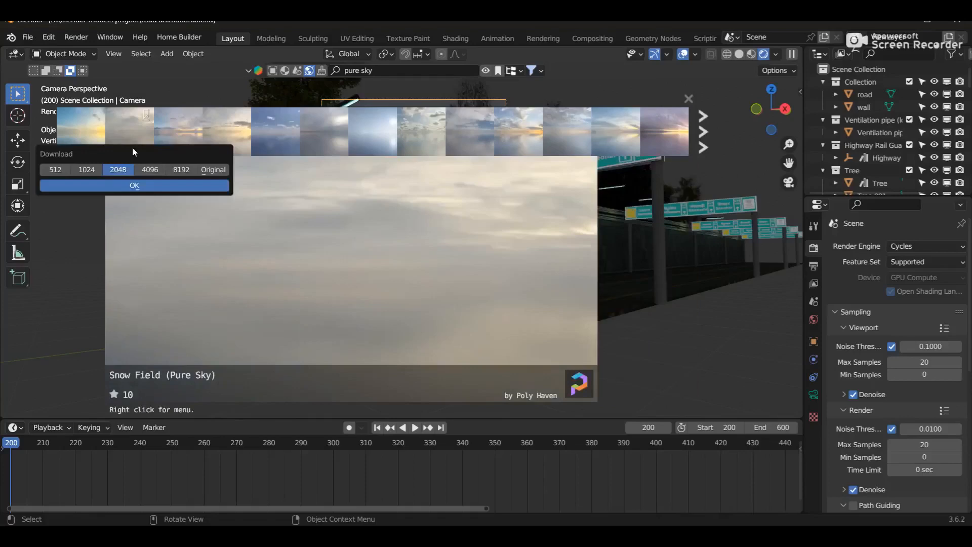
pyautogui.click(134, 185)
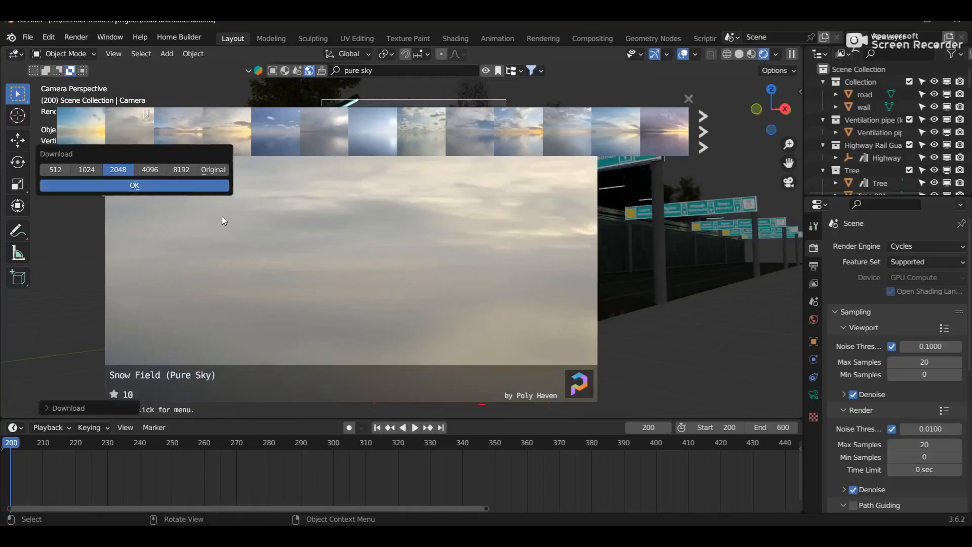